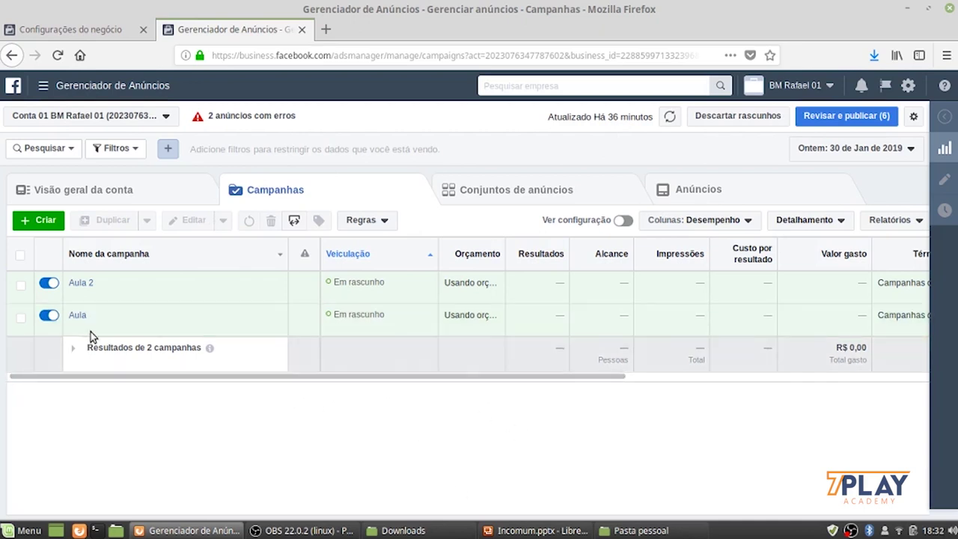
Select both draft campaigns, Aula and Aula 2, and delete them from the ad account
mouse_move(94, 325)
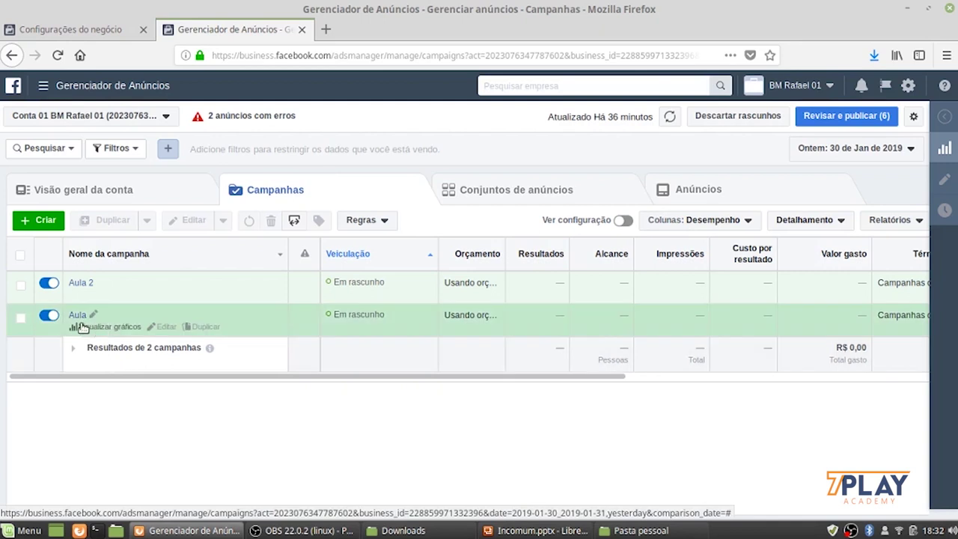
mouse_move(88, 292)
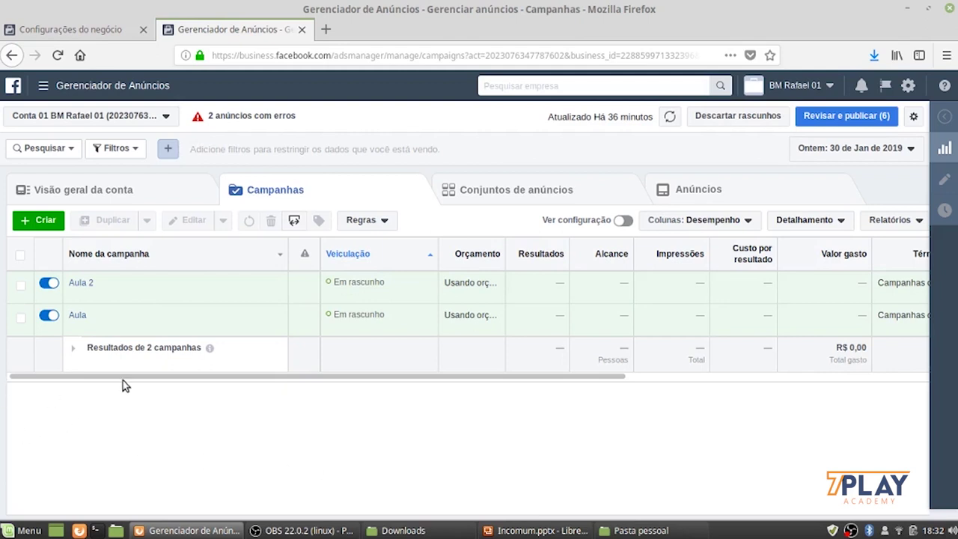
click(20, 317)
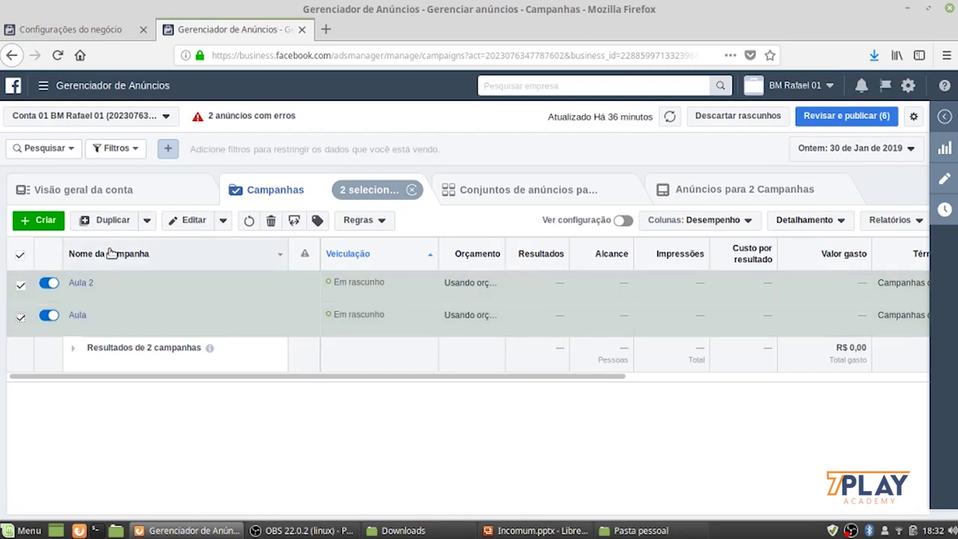
click(21, 257)
click(20, 258)
click(223, 220)
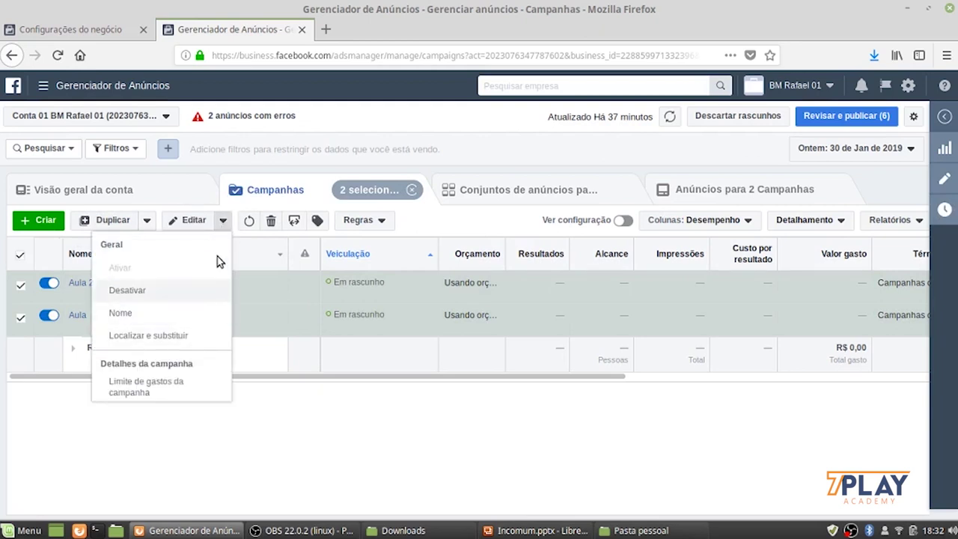
click(366, 470)
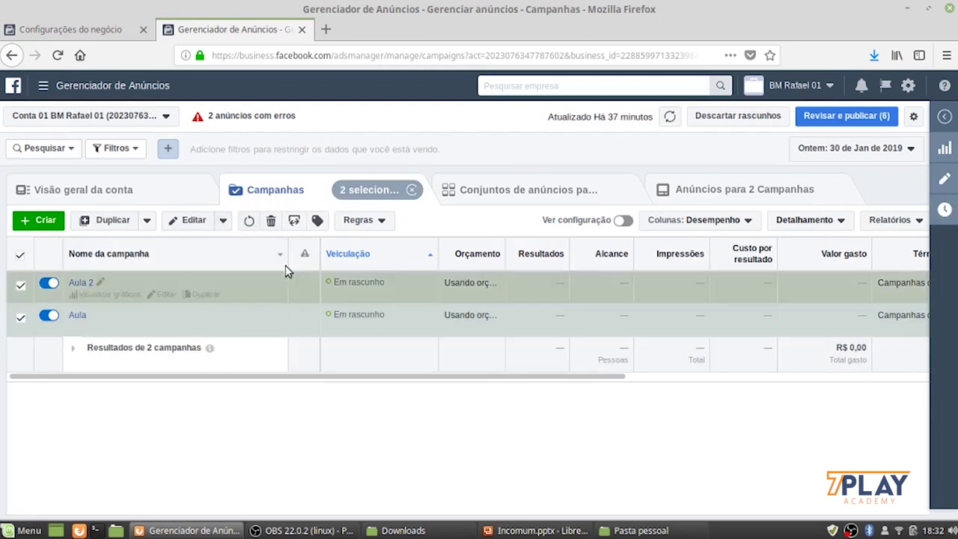
click(269, 220)
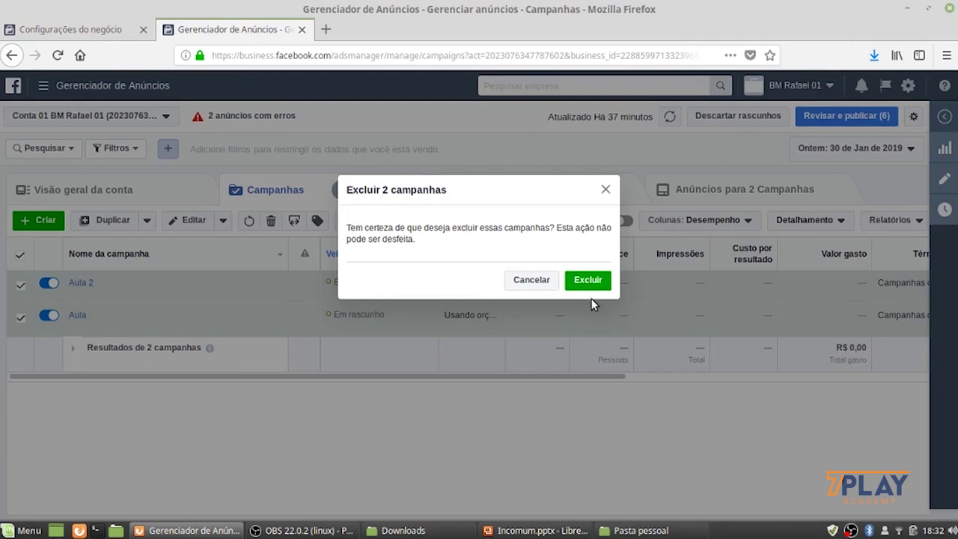
click(582, 279)
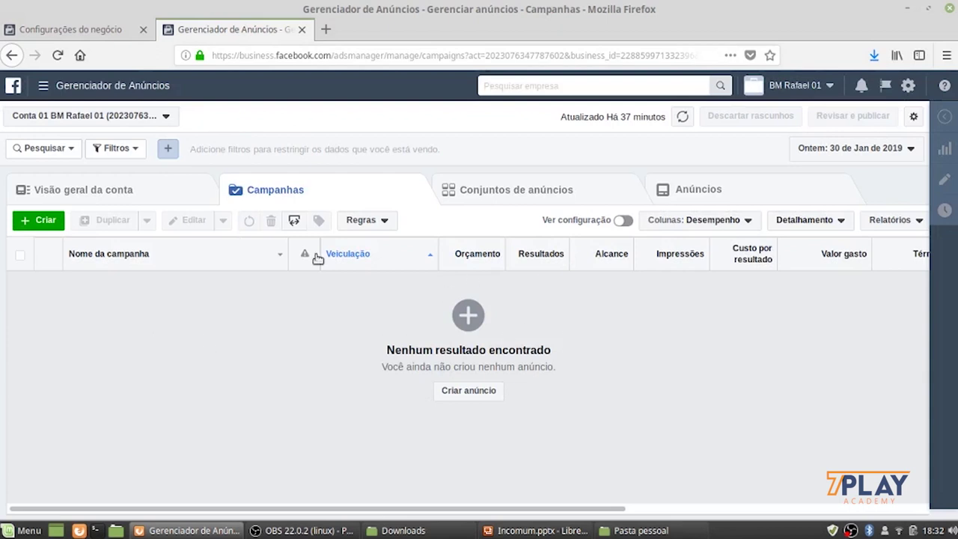
Close the ads manager page and show the Pages section of the business settings
mouse_move(336, 256)
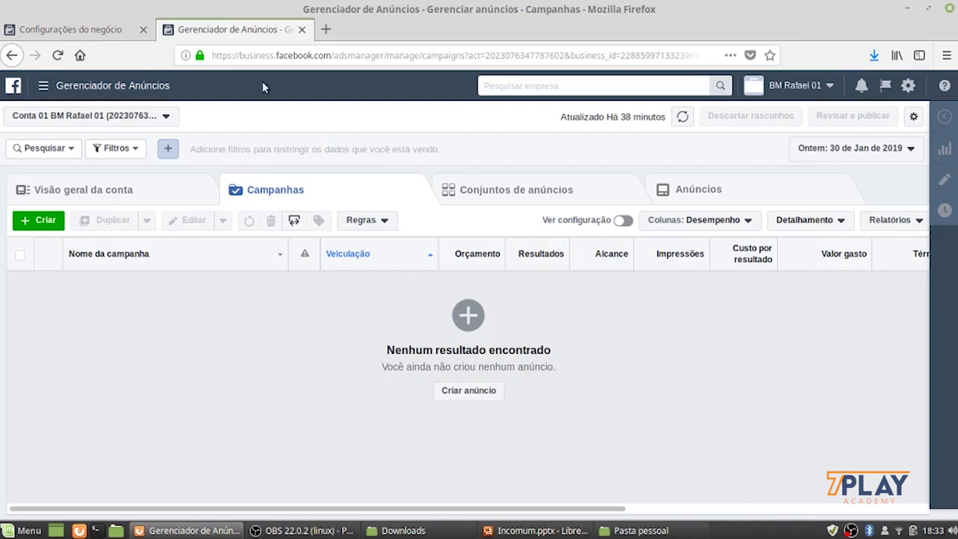
click(302, 30)
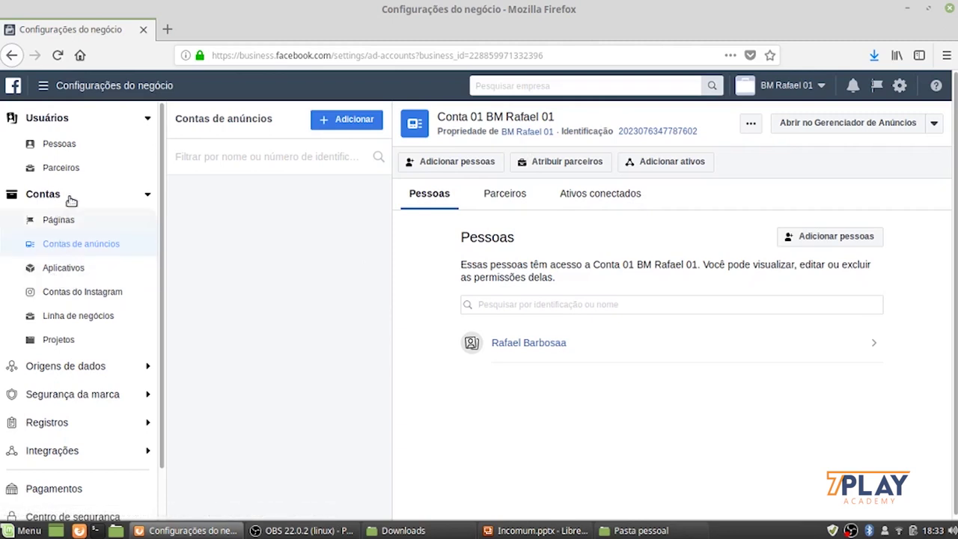
click(60, 222)
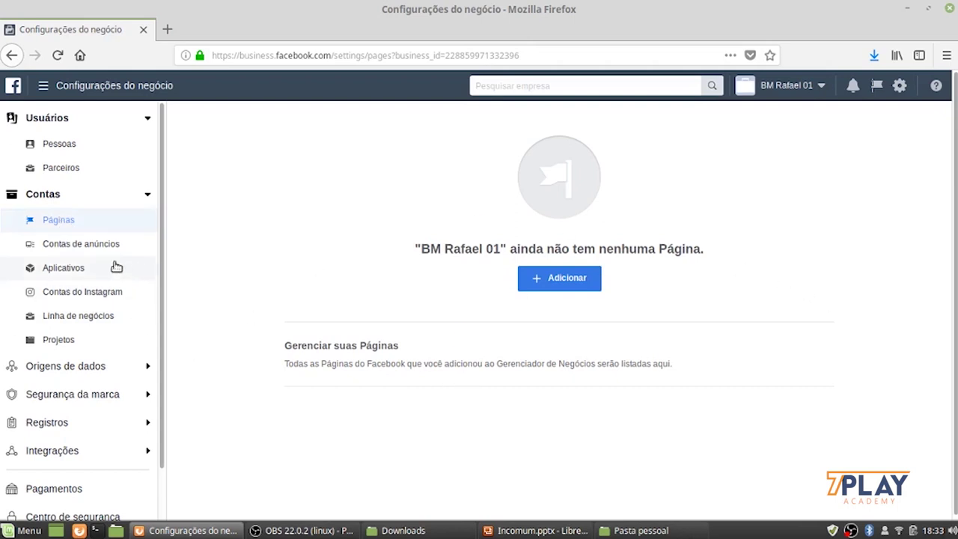
Go from the business settings to the personal news feed
click(821, 87)
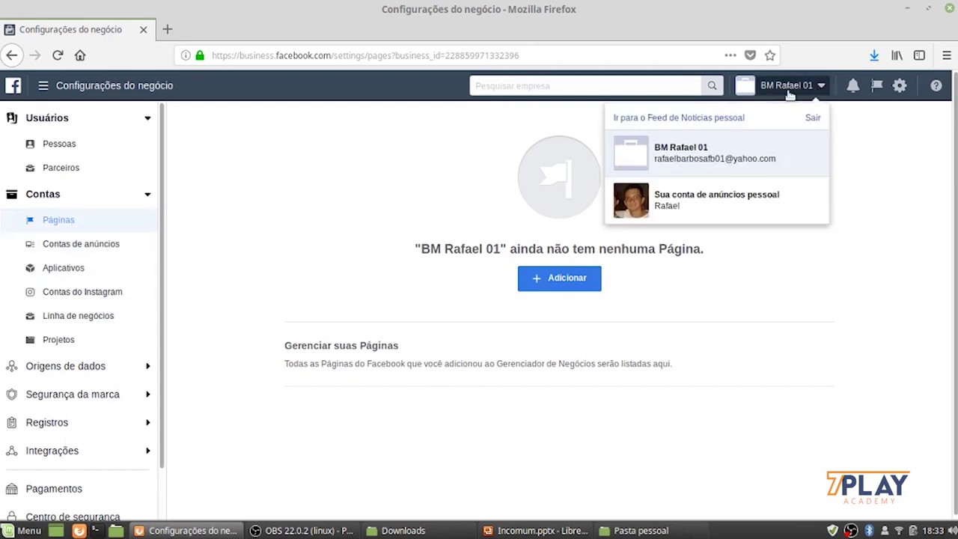
click(871, 146)
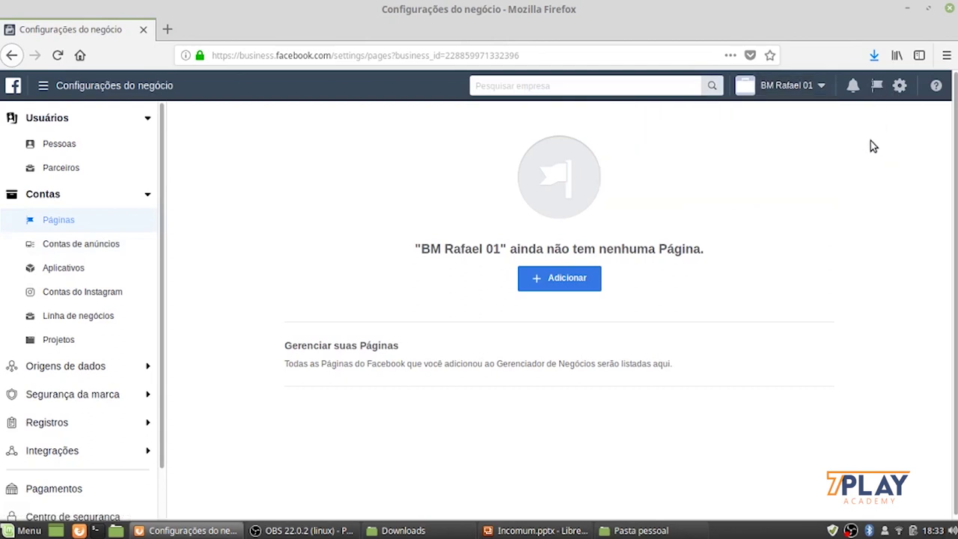
click(821, 86)
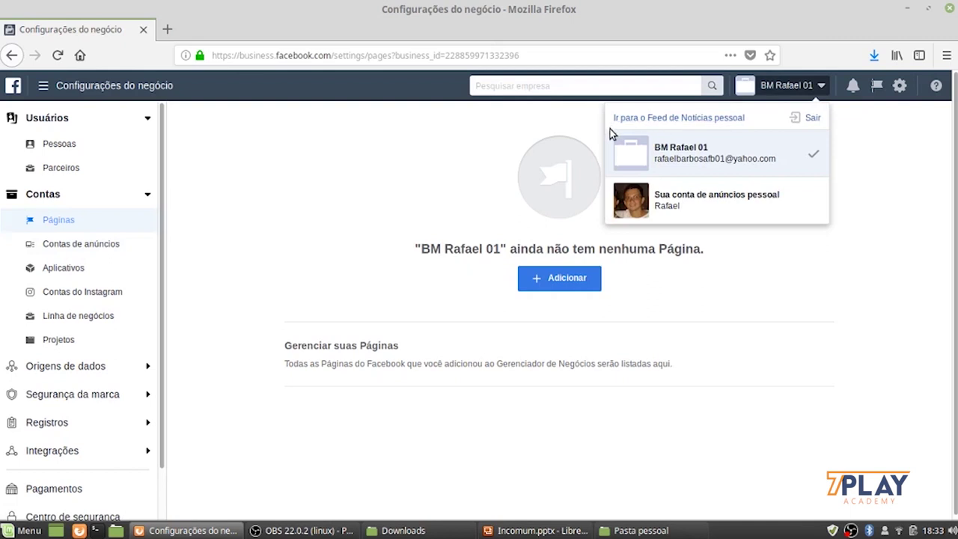
click(692, 120)
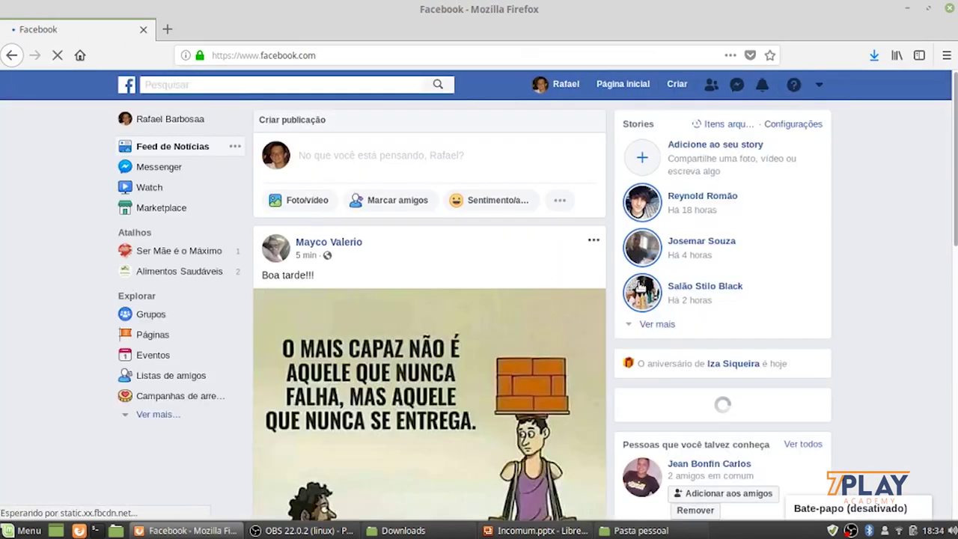
Look through the news feed and check which Pages and business managers belong to the personal account
scroll(526, 240, down, 3)
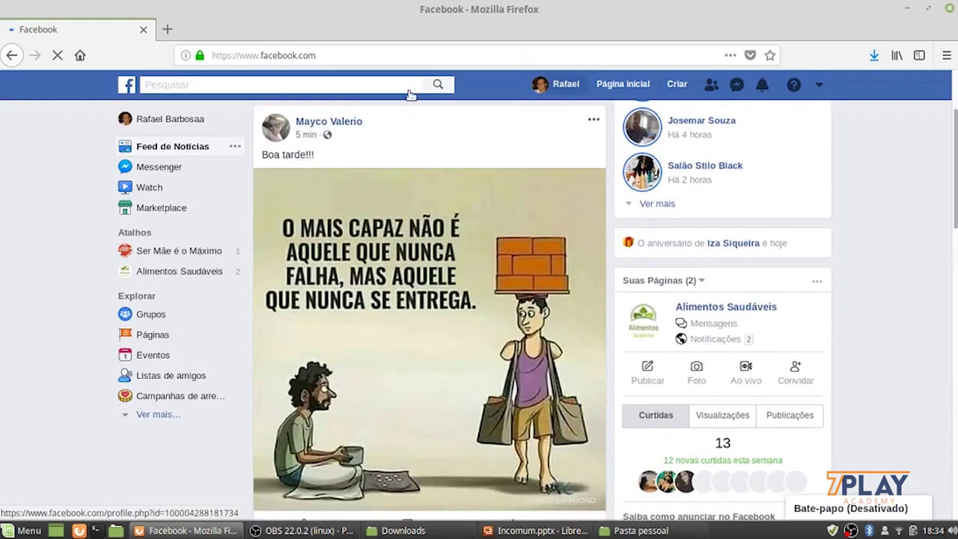
scroll(530, 298, down, 12)
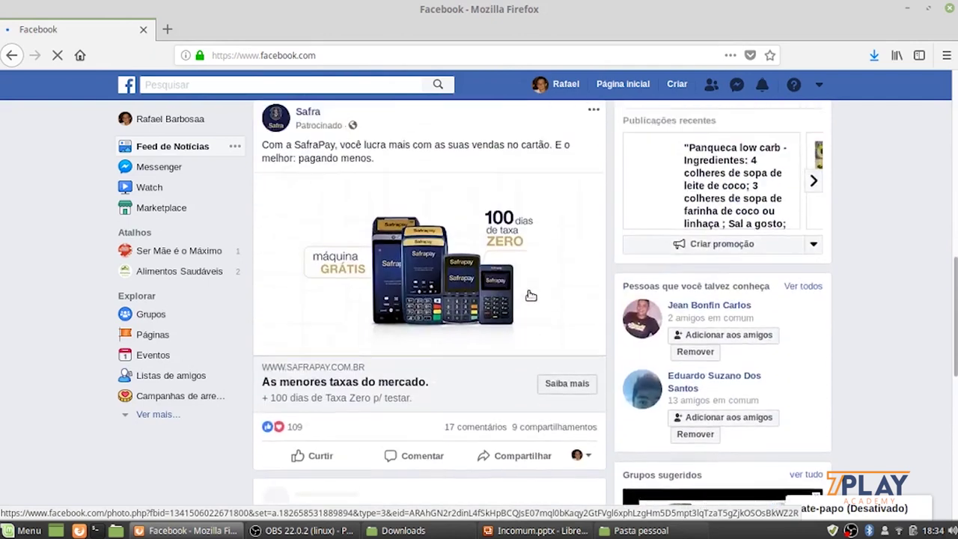
scroll(531, 298, up, 12)
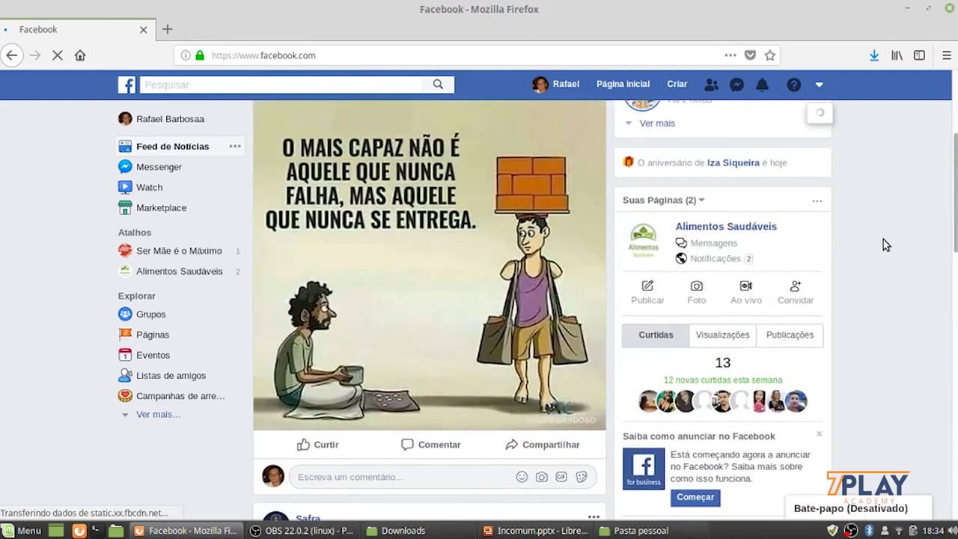
click(819, 84)
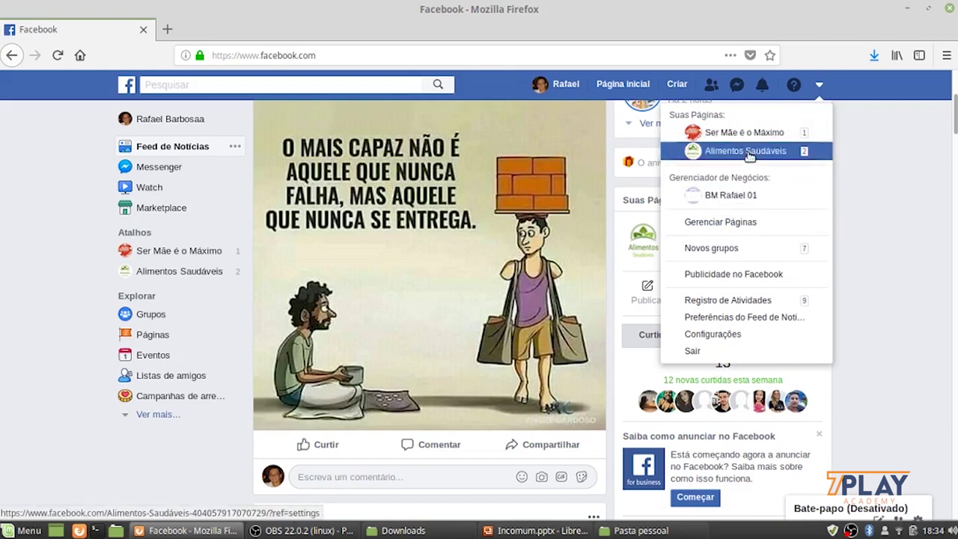
click(881, 202)
click(819, 84)
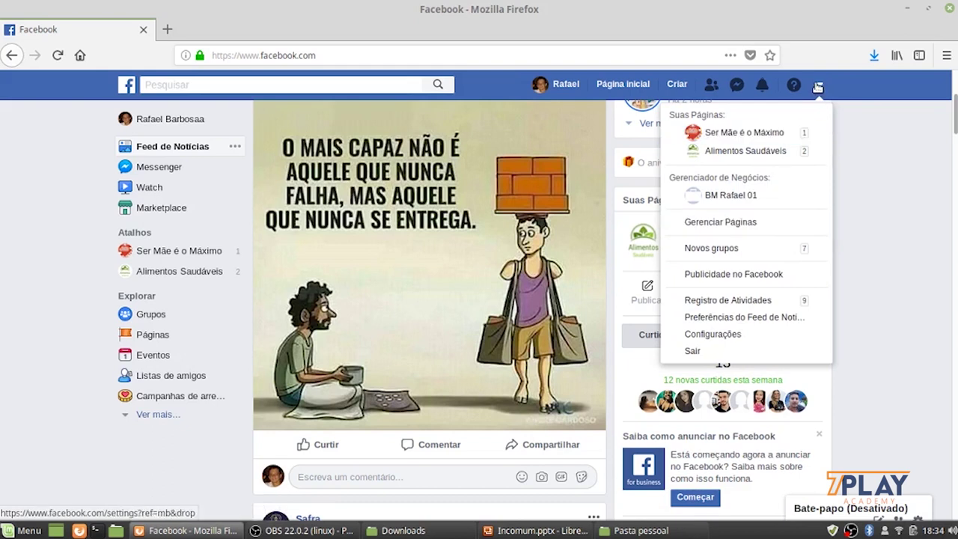
Return to the business manager, open its business settings at the Pages section, and close the leftover home page
click(733, 197)
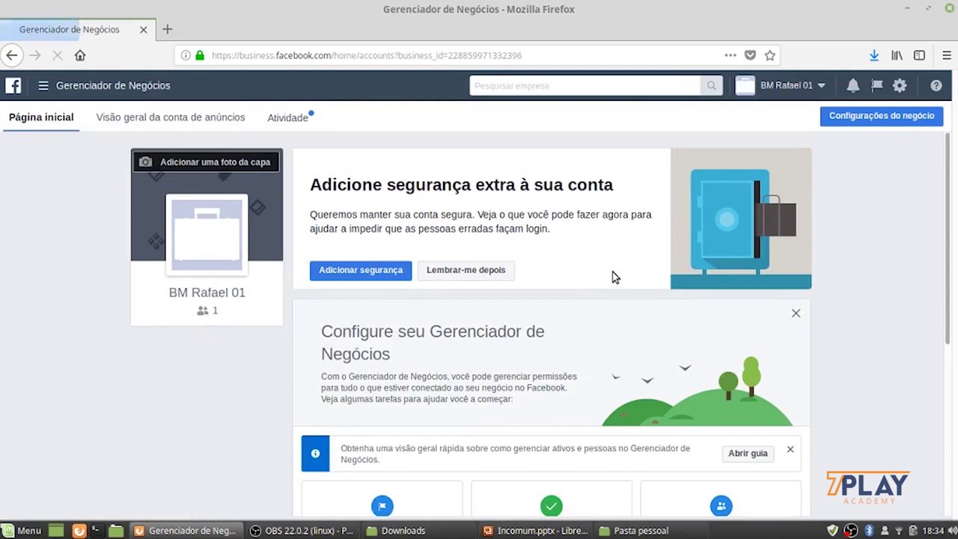
click(901, 122)
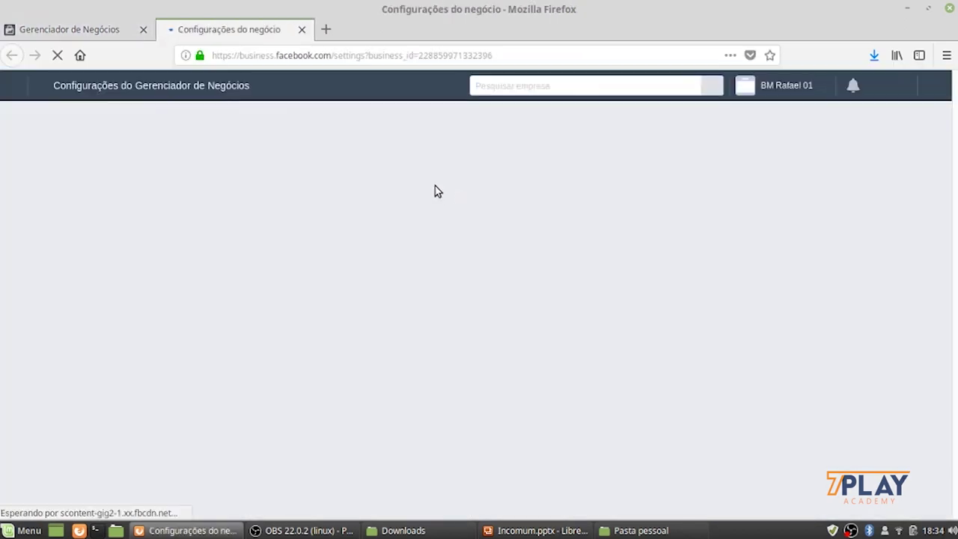
click(104, 31)
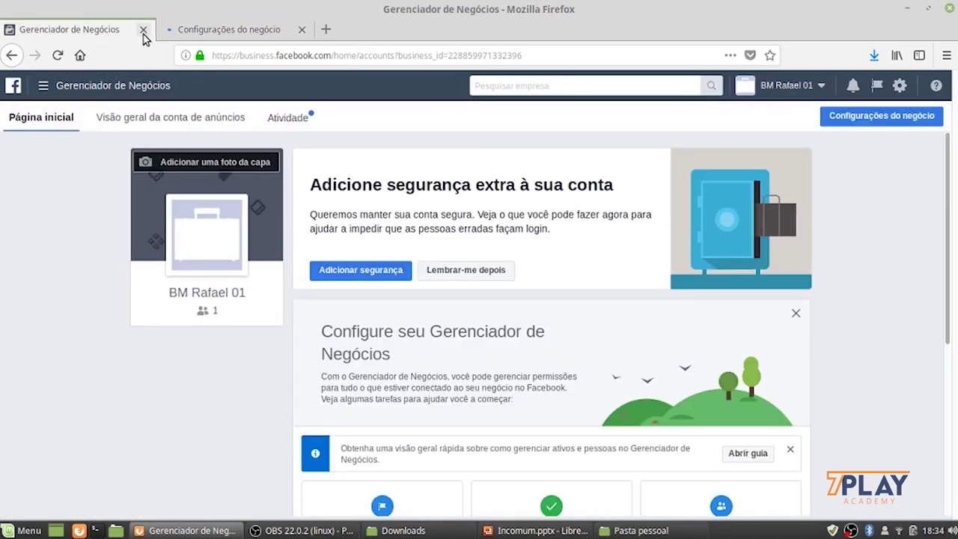
click(143, 30)
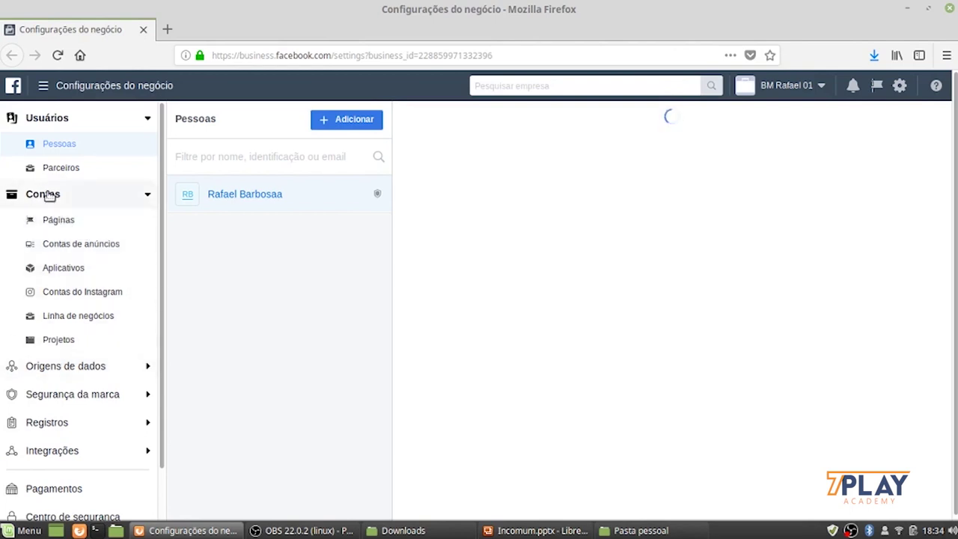
click(66, 222)
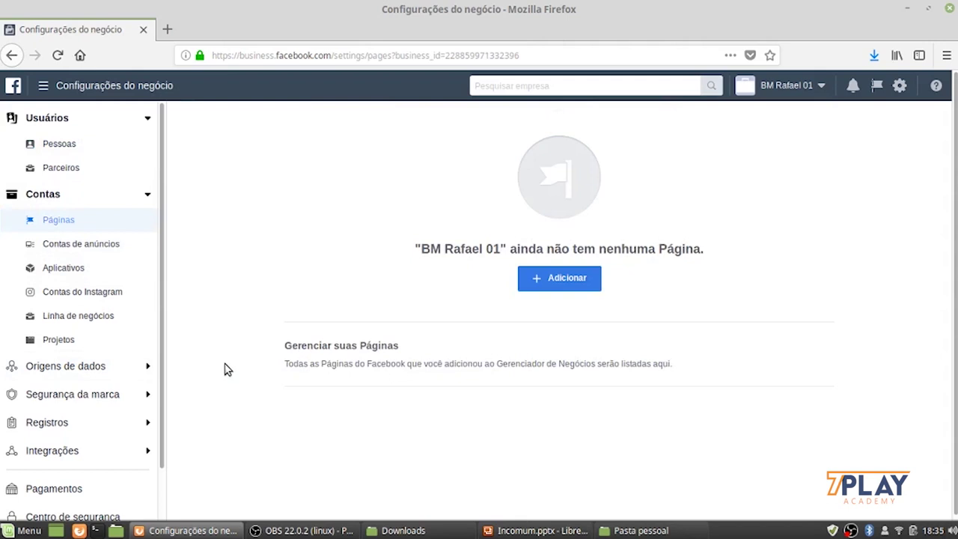
Start a Page access request and, for the required primary Page, add the existing Page Alimentos Saudáveis to the business
click(552, 283)
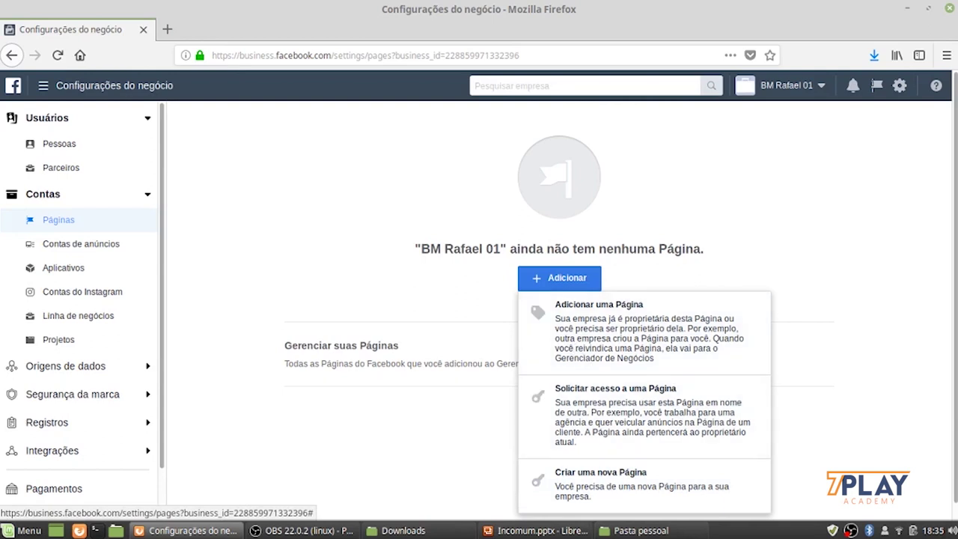
click(629, 414)
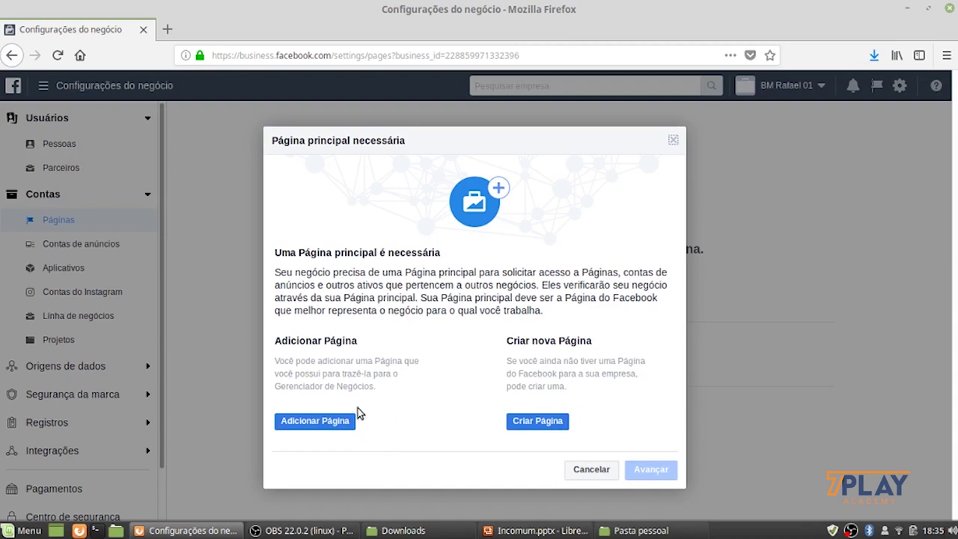
click(315, 420)
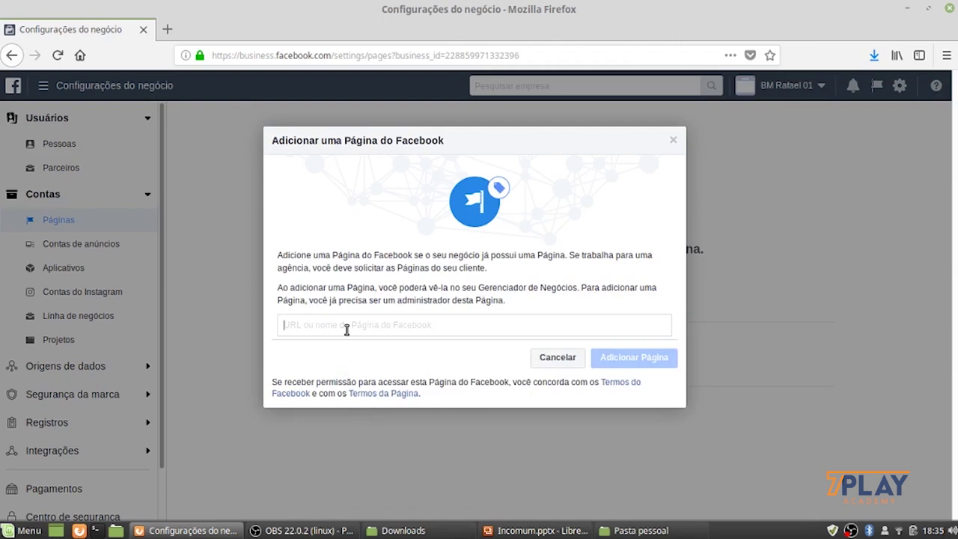
text(Ali)
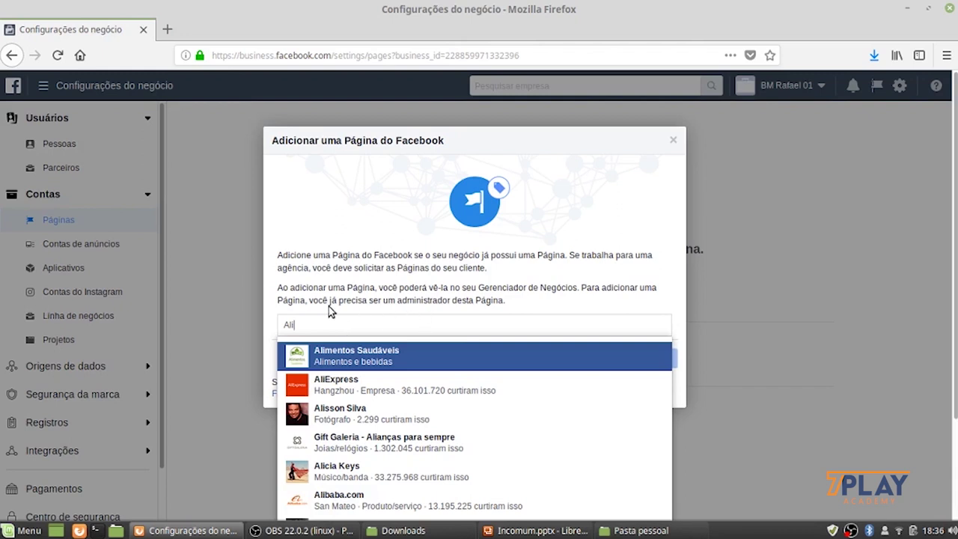
click(354, 357)
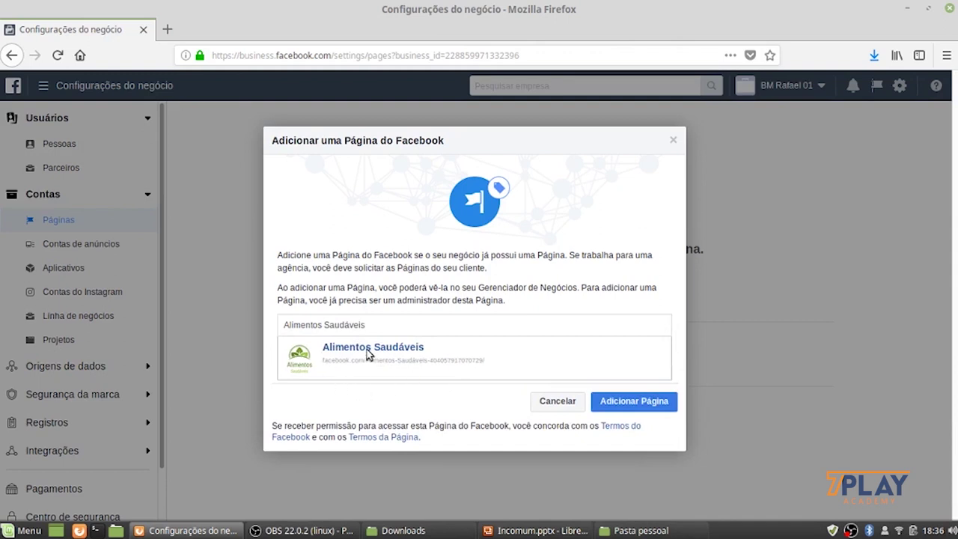
click(668, 410)
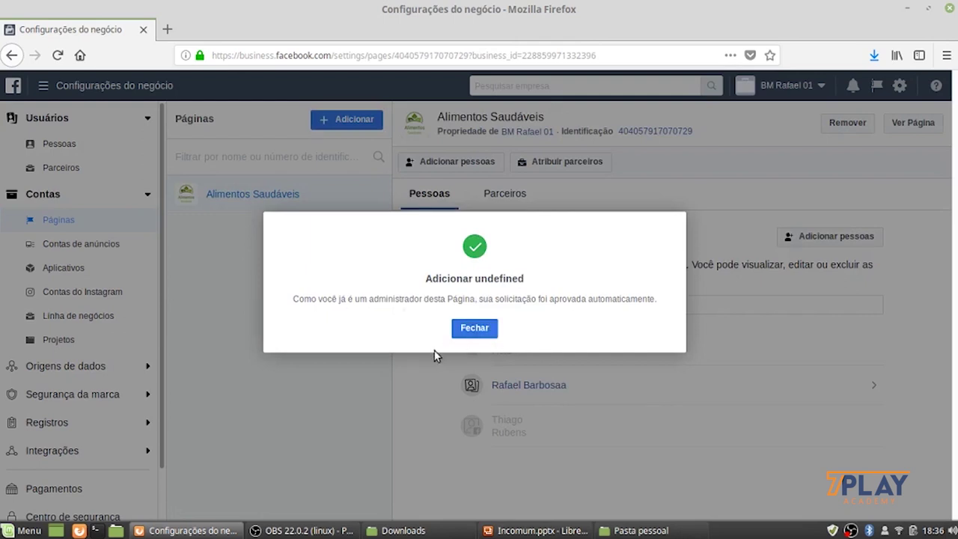
click(472, 332)
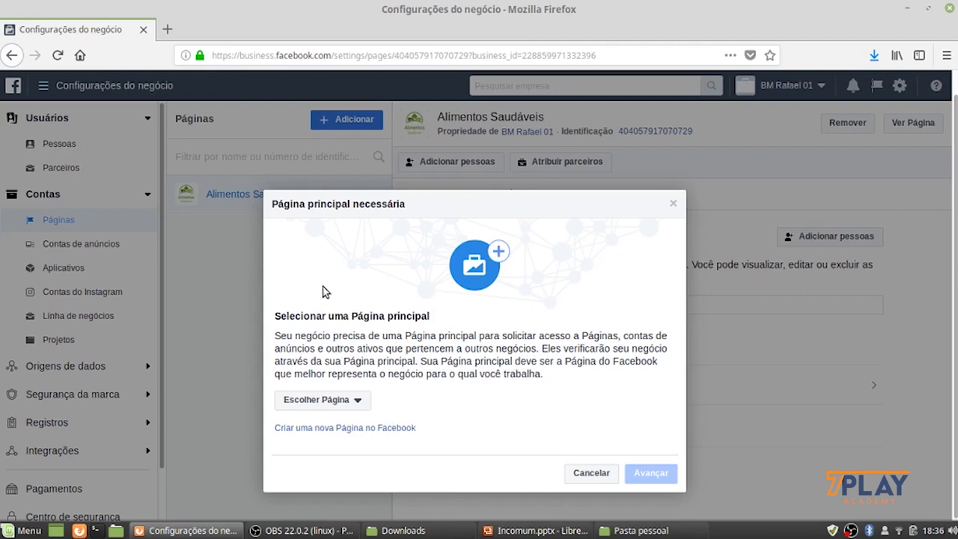
Set Alimentos Saudáveis as the business's primary Page and leave the access request form without submitting it
click(365, 401)
click(360, 406)
click(360, 406)
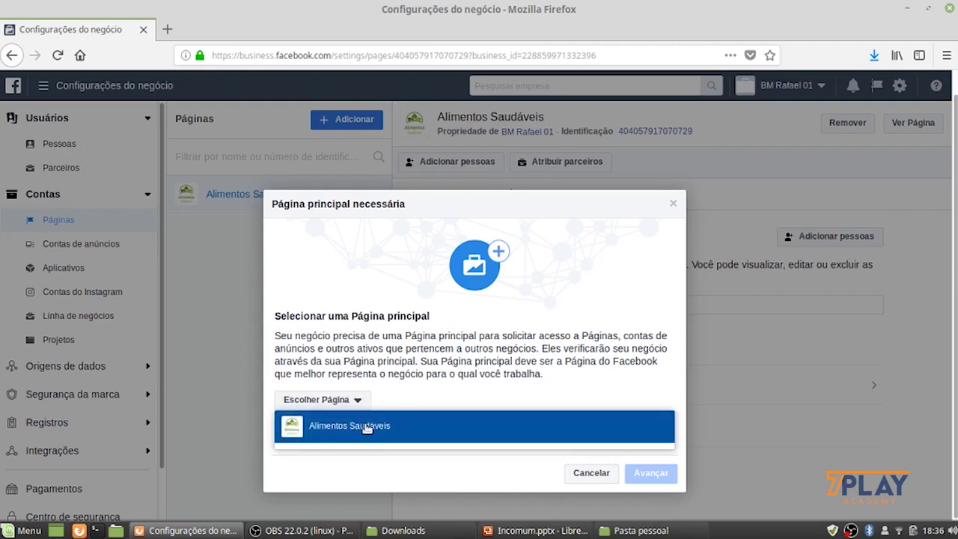
click(370, 426)
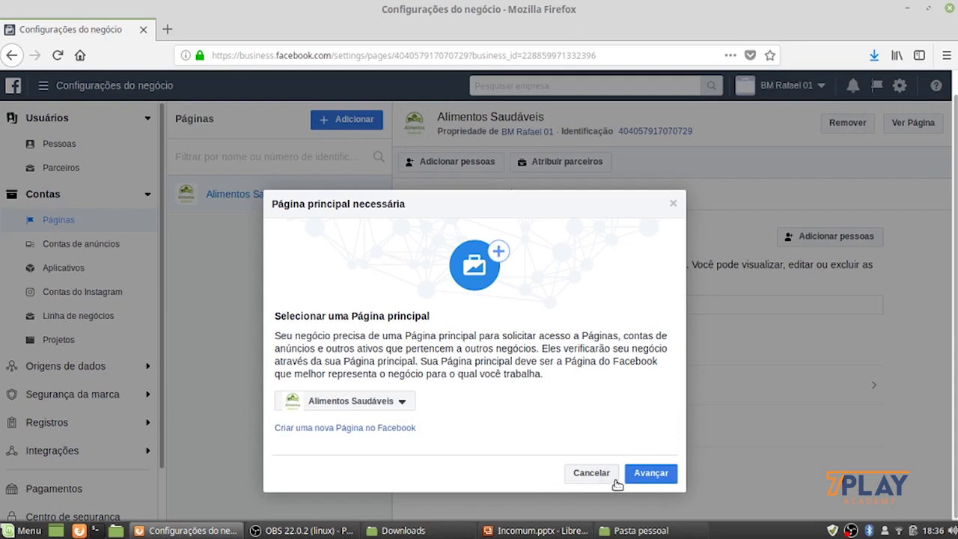
click(662, 474)
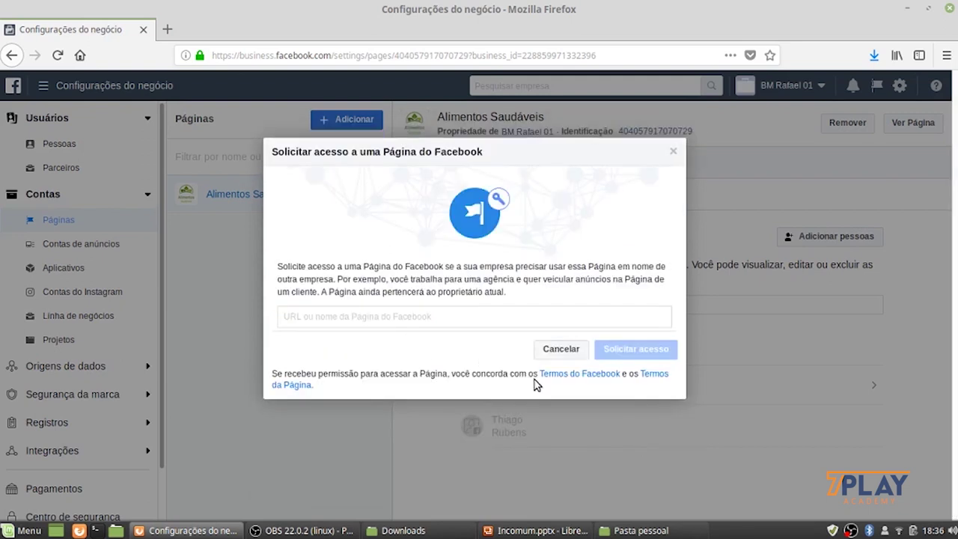
click(561, 349)
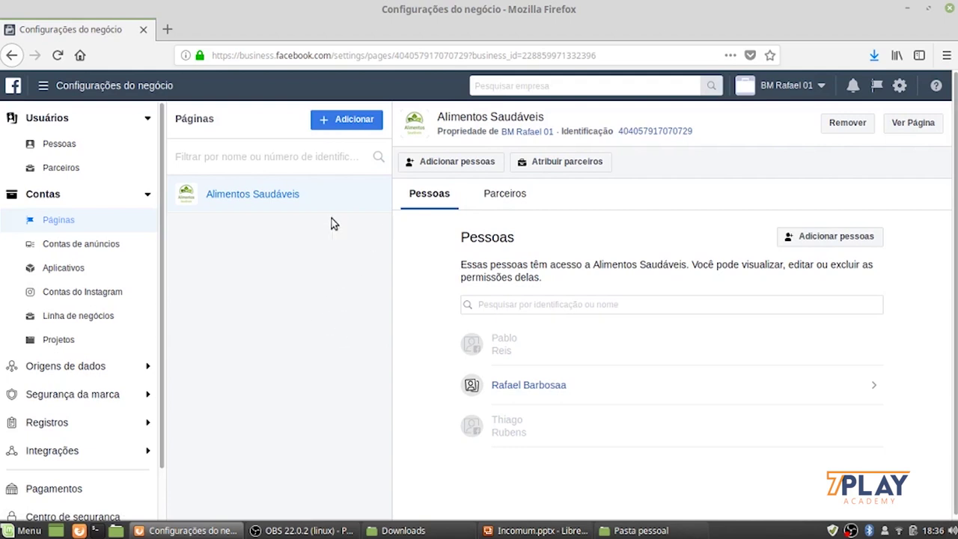
Look through the business settings for Pages and ad accounts, and check the partners and people assigned to Alimentos Saudáveis
click(68, 170)
click(64, 145)
click(60, 223)
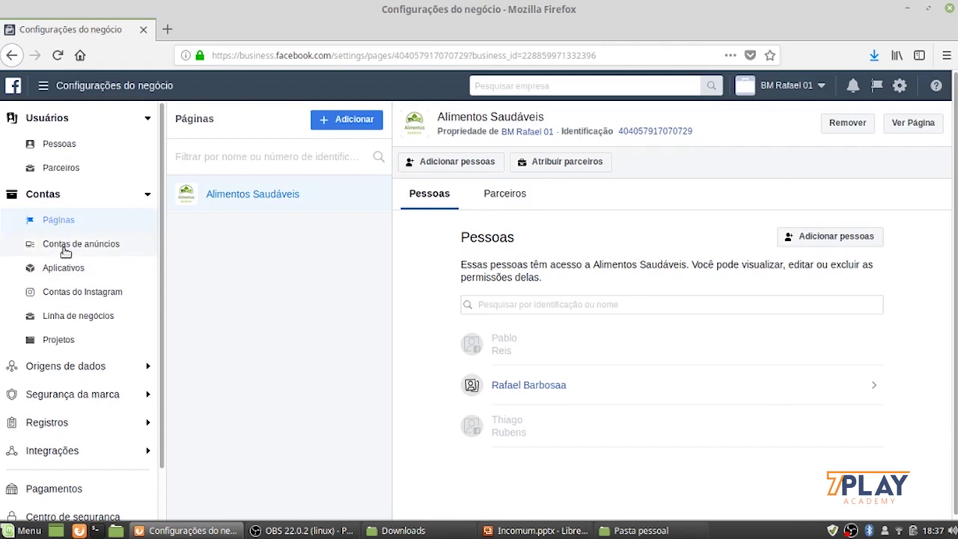
click(65, 247)
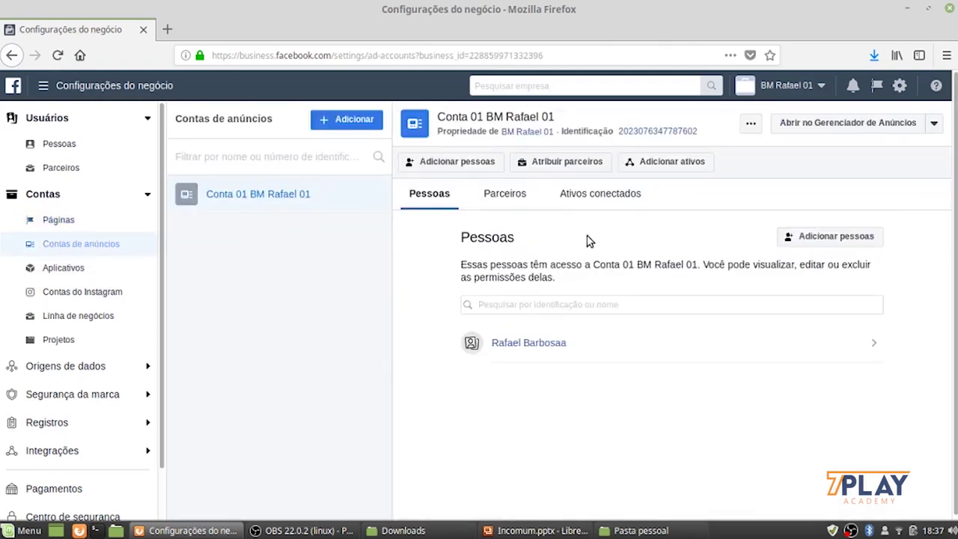
click(72, 221)
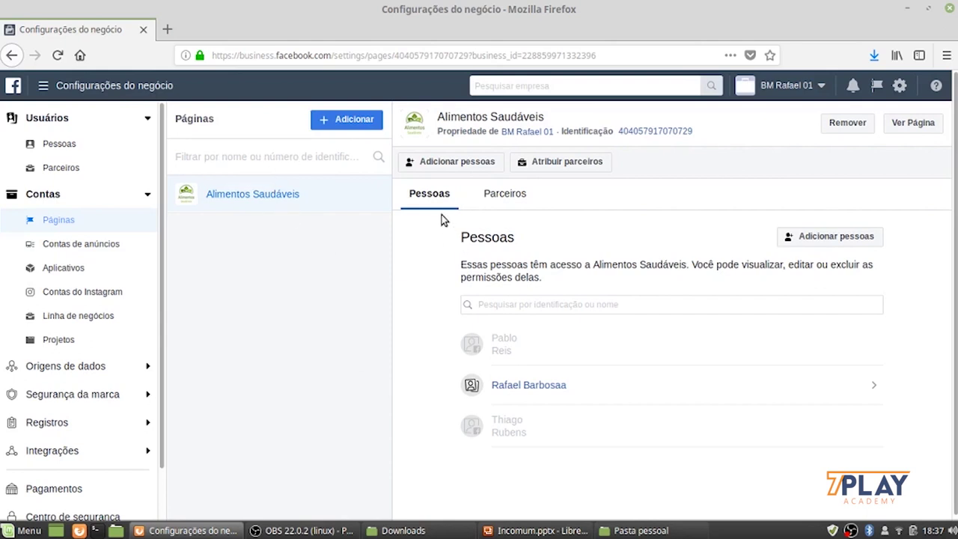
click(510, 193)
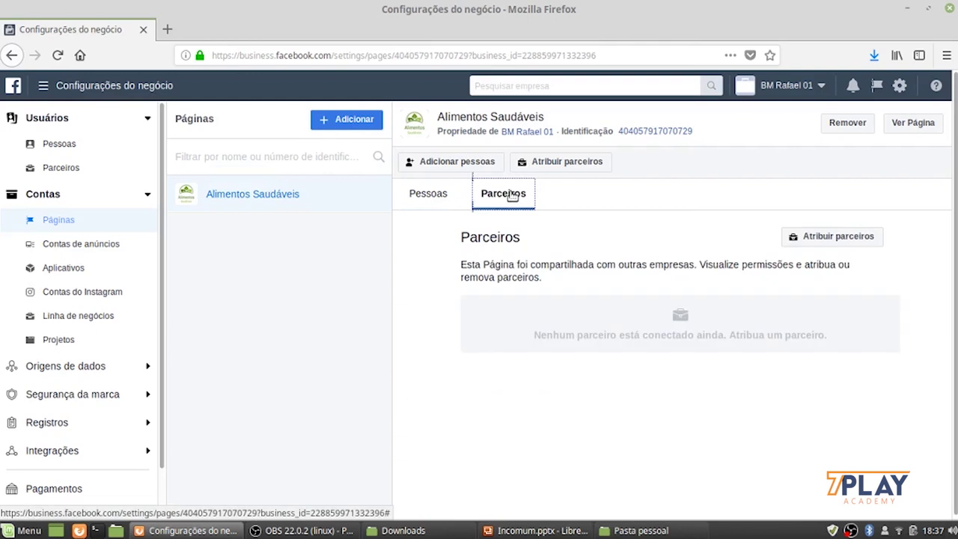
click(436, 199)
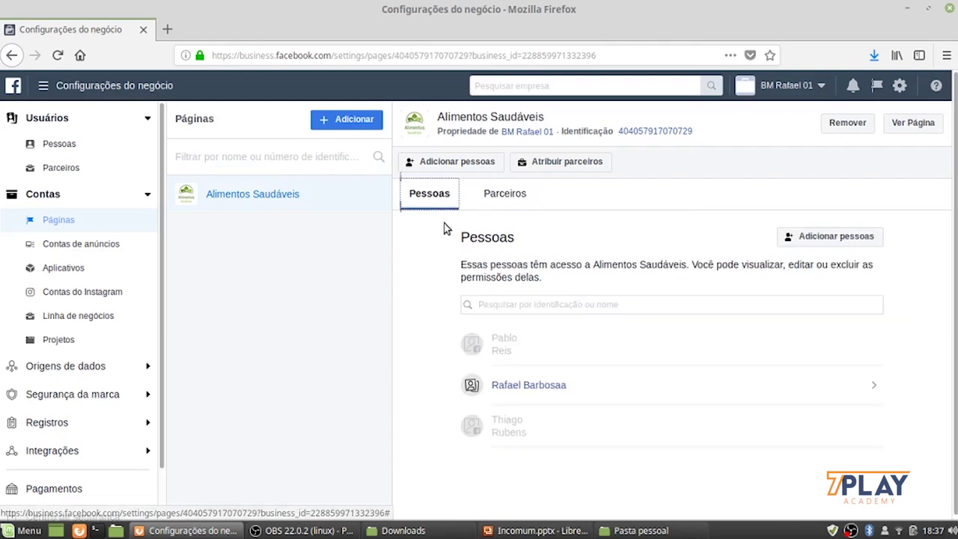
Assign the only listed person to the Page Alimentos Saudáveis with the Gerenciar Página administrator permission
click(830, 236)
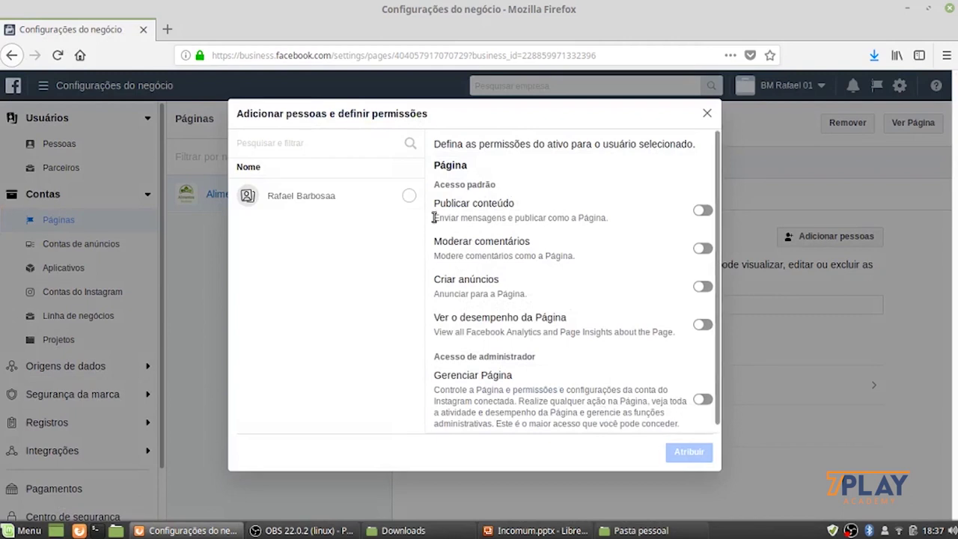
click(407, 196)
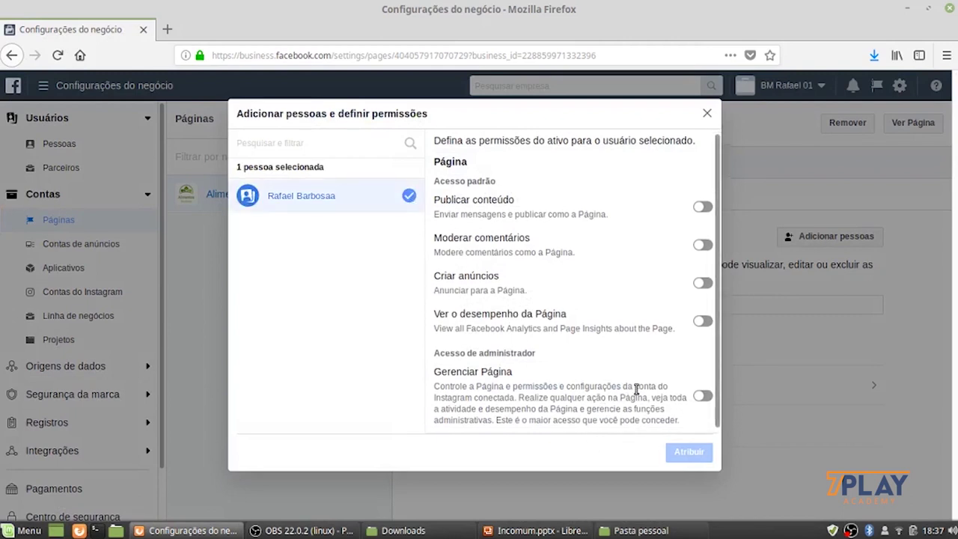
scroll(634, 389, down, 1)
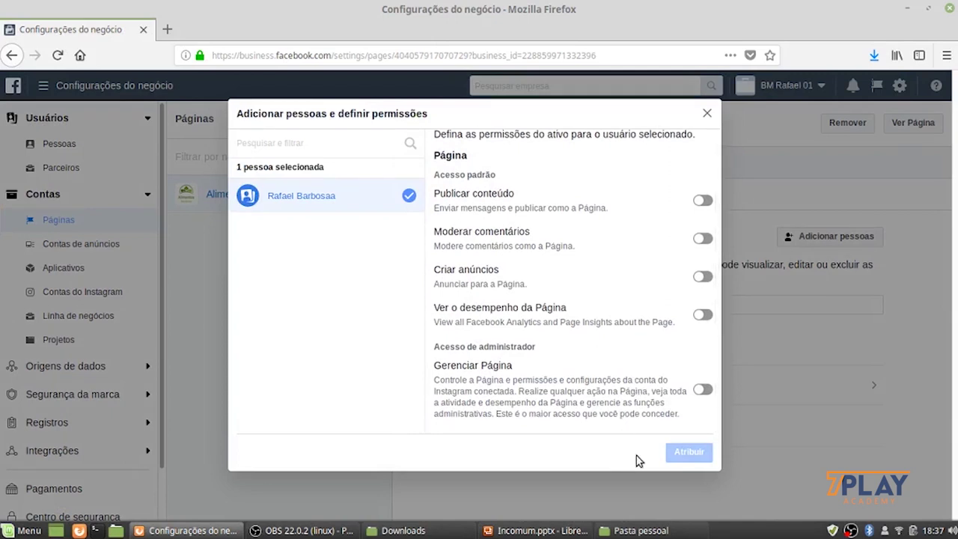
click(703, 389)
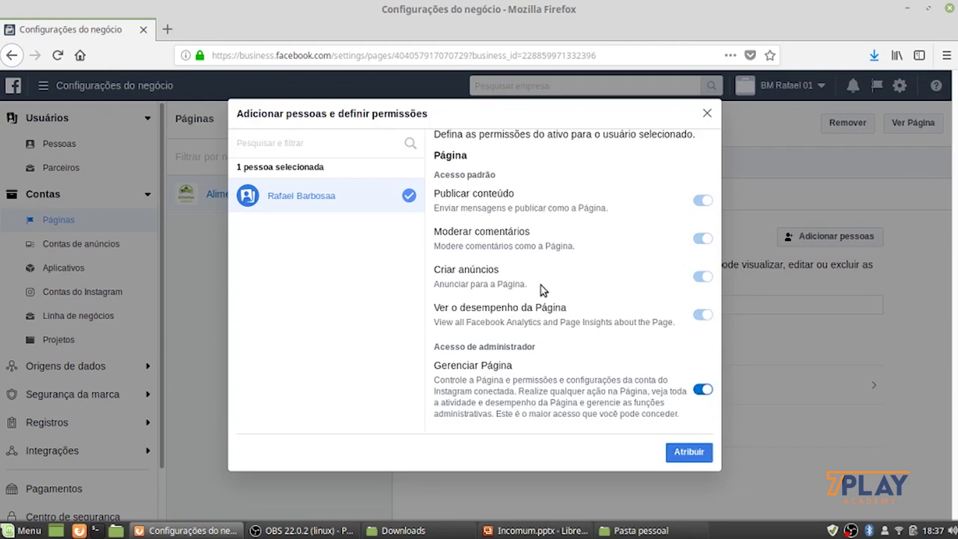
click(691, 454)
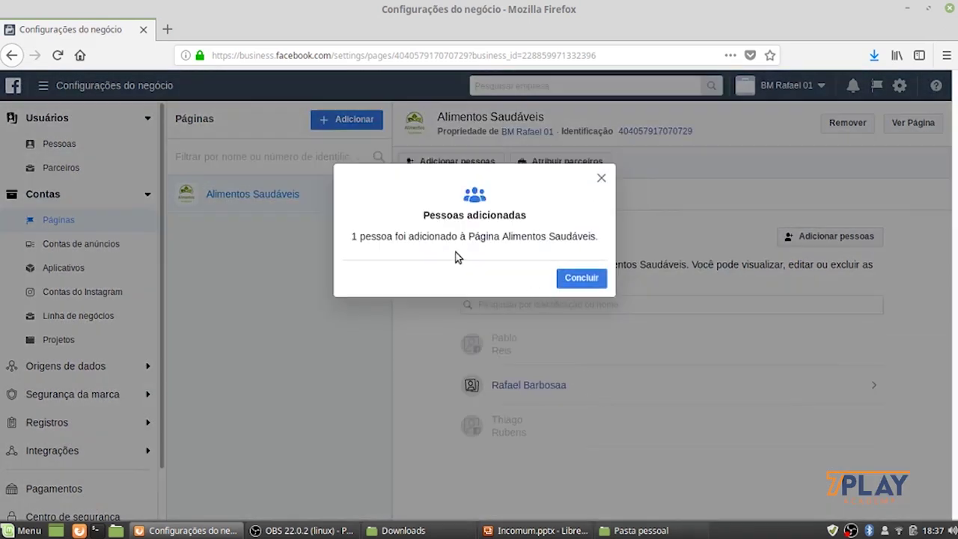
click(582, 279)
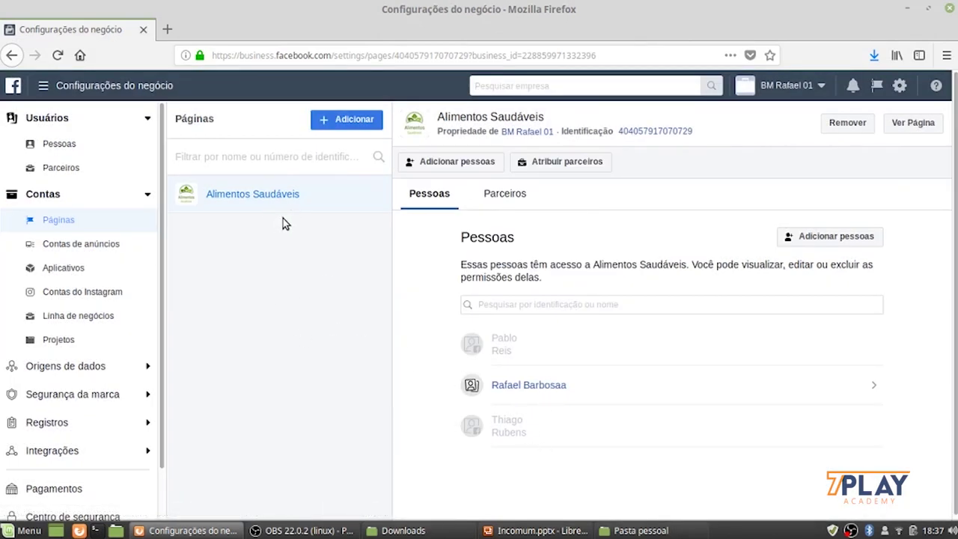
Start a Page access request, search for "Ser" and choose the Page Ser Mãe é o Máximo
click(346, 119)
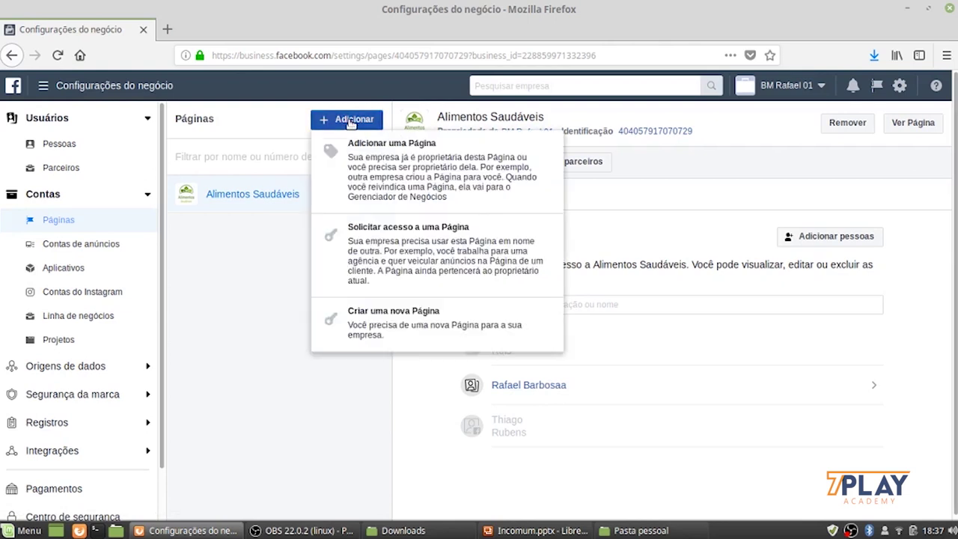
click(351, 122)
click(350, 122)
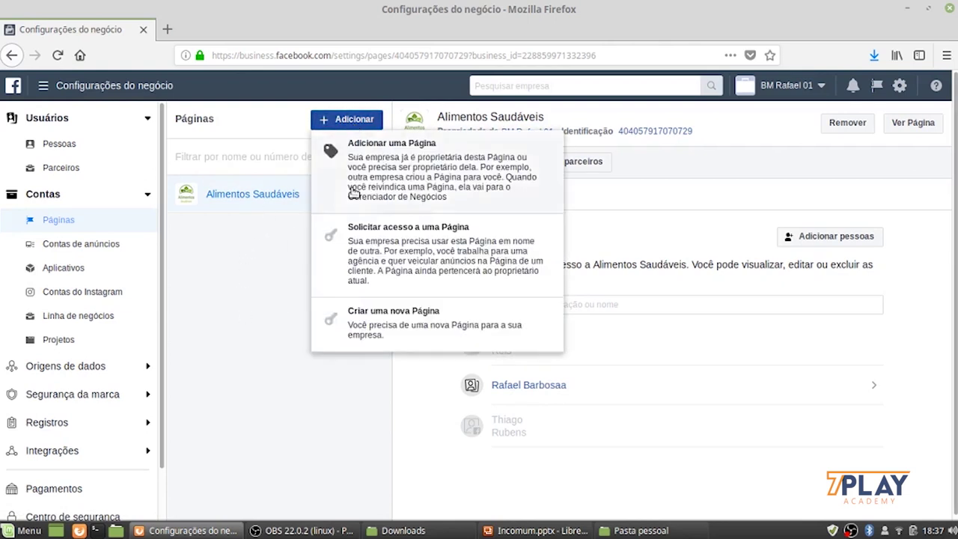
click(397, 256)
click(339, 319)
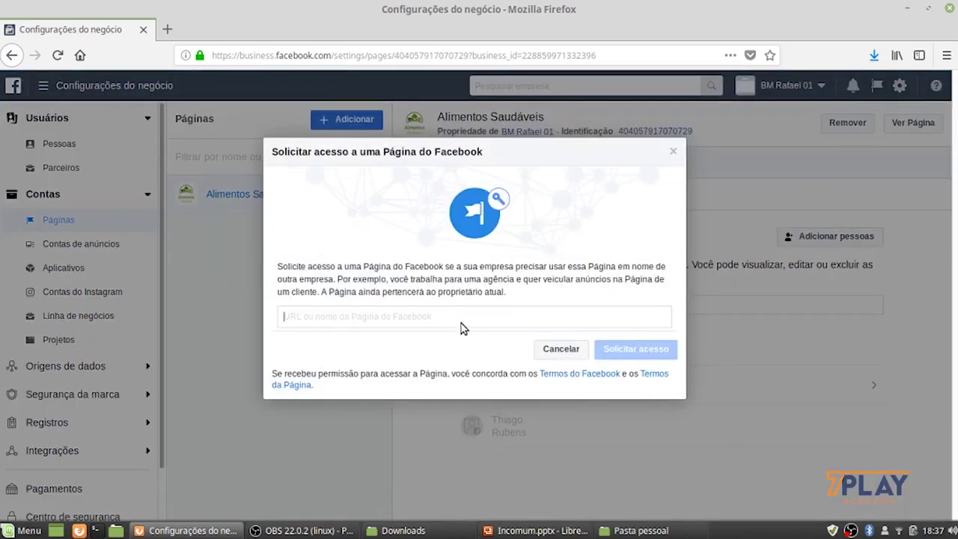
text(Ser)
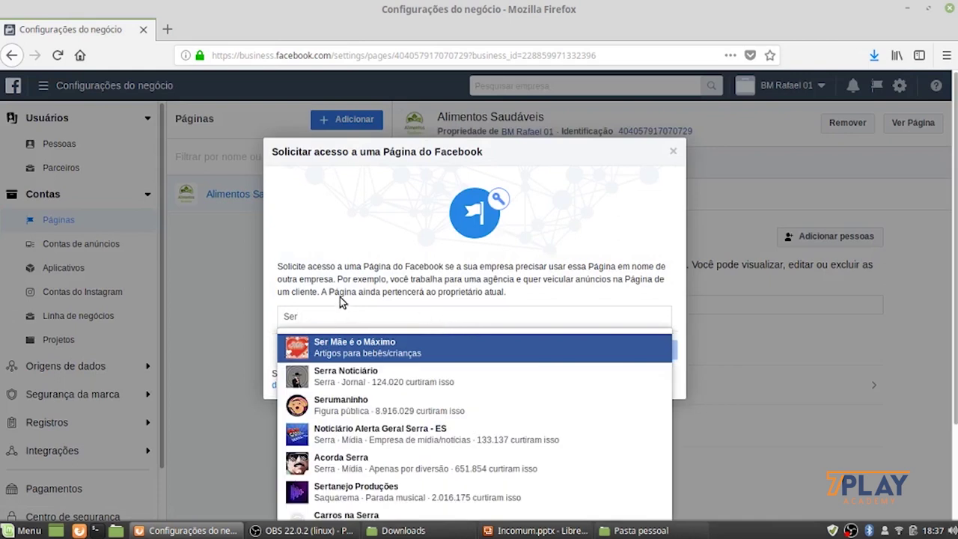
click(379, 352)
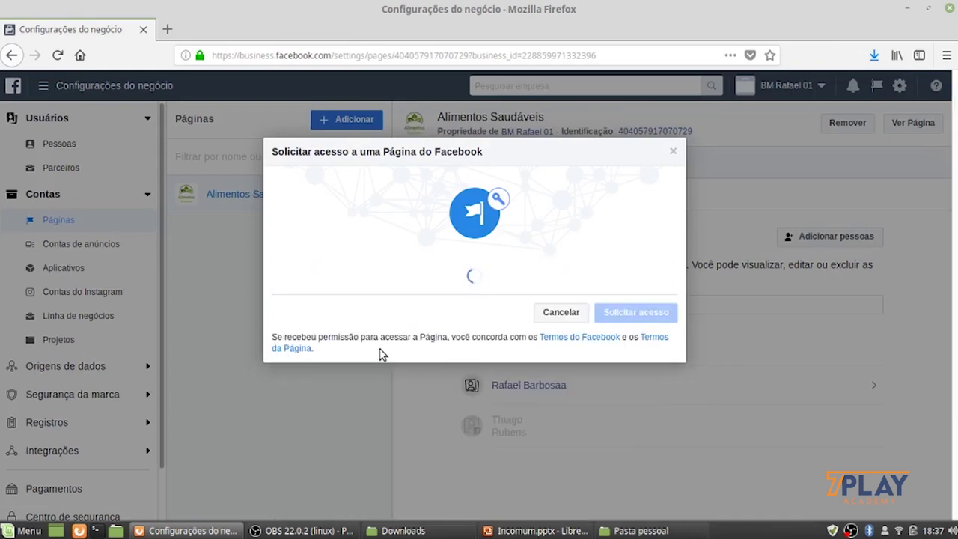
Enable the Gerenciar Página administrator role for Ser Mãe é o Máximo, submit the access request and dismiss its confirmation
scroll(487, 391, down, 3)
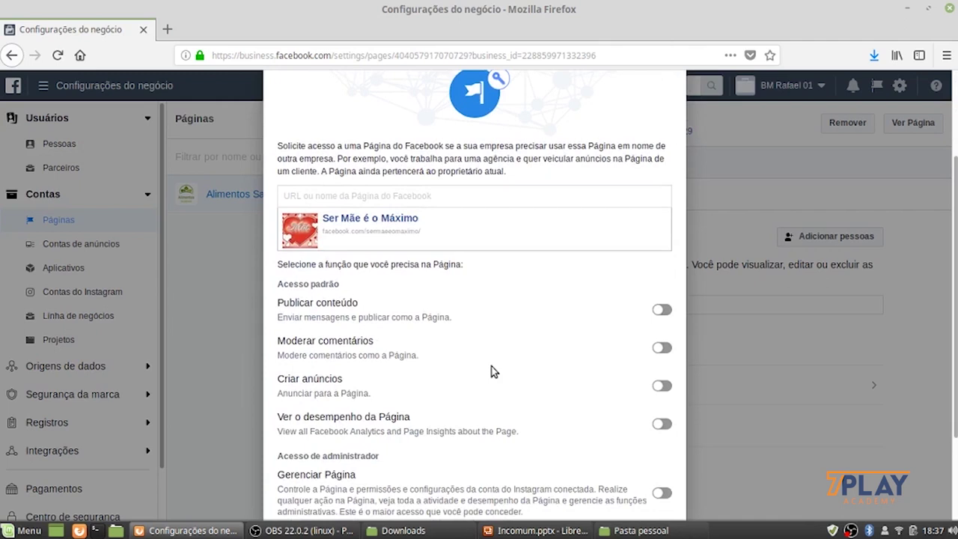
scroll(487, 347, down, 2)
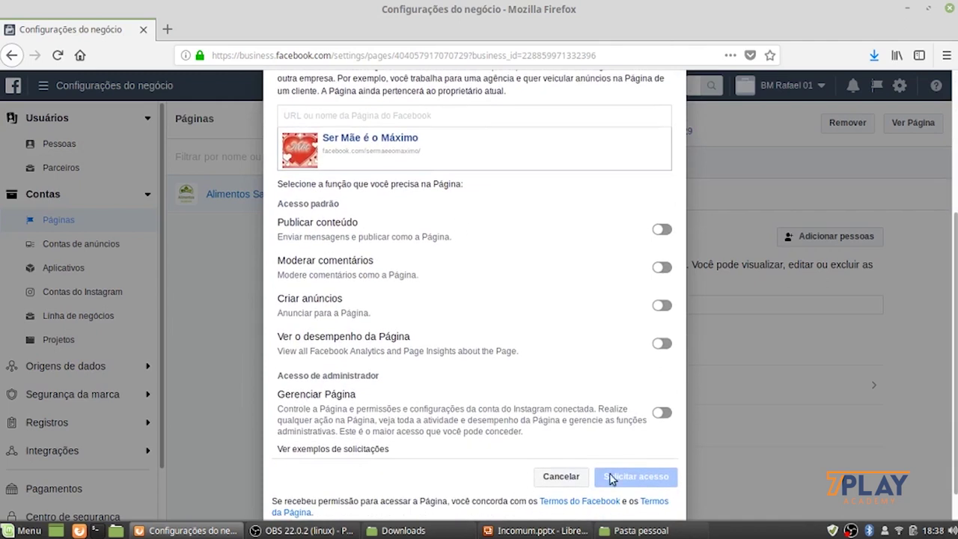
click(662, 413)
scroll(644, 381, down, 1)
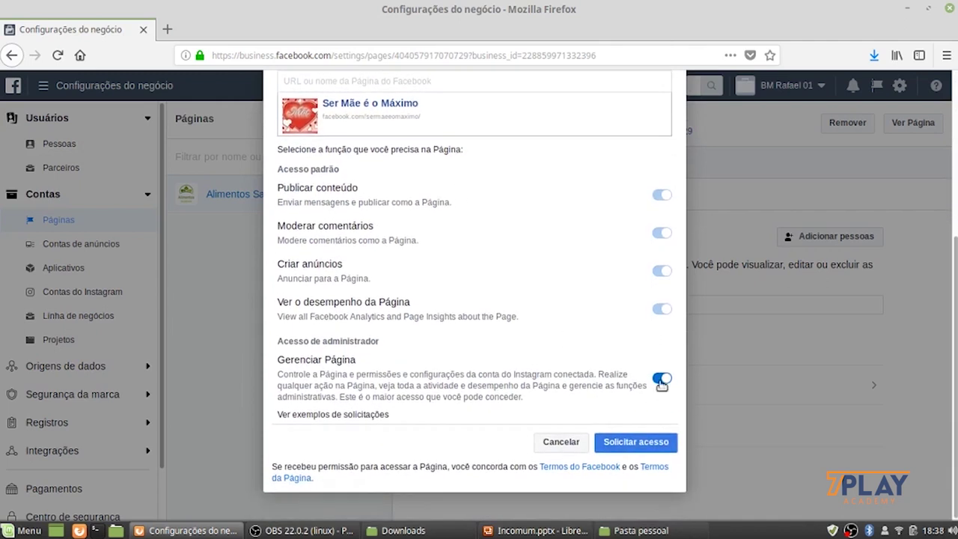
scroll(571, 347, up, 3)
scroll(571, 347, down, 3)
click(636, 442)
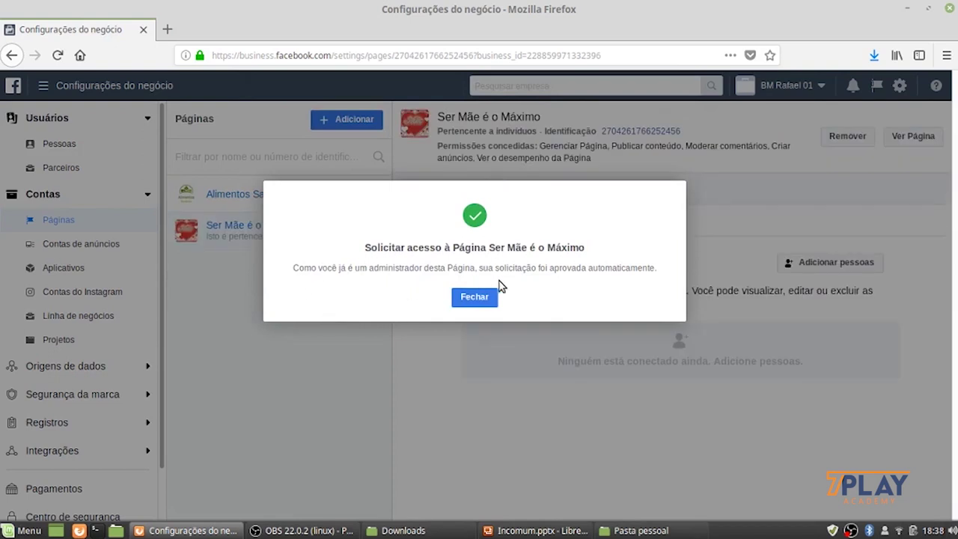
click(471, 299)
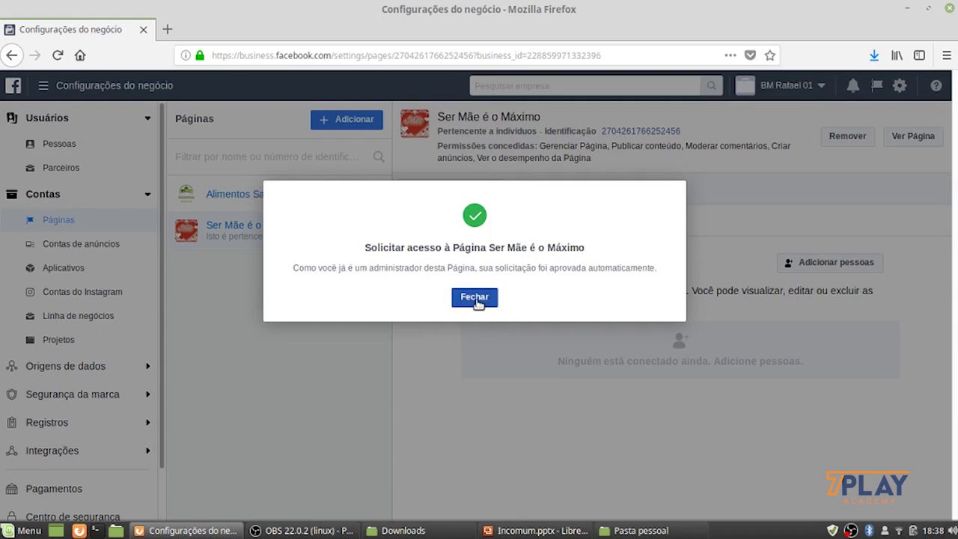
click(476, 299)
Compare the ownership and assigned people of the Pages Alimentos Saudáveis and Ser Mãe é o Máximo
click(313, 201)
click(298, 227)
click(295, 201)
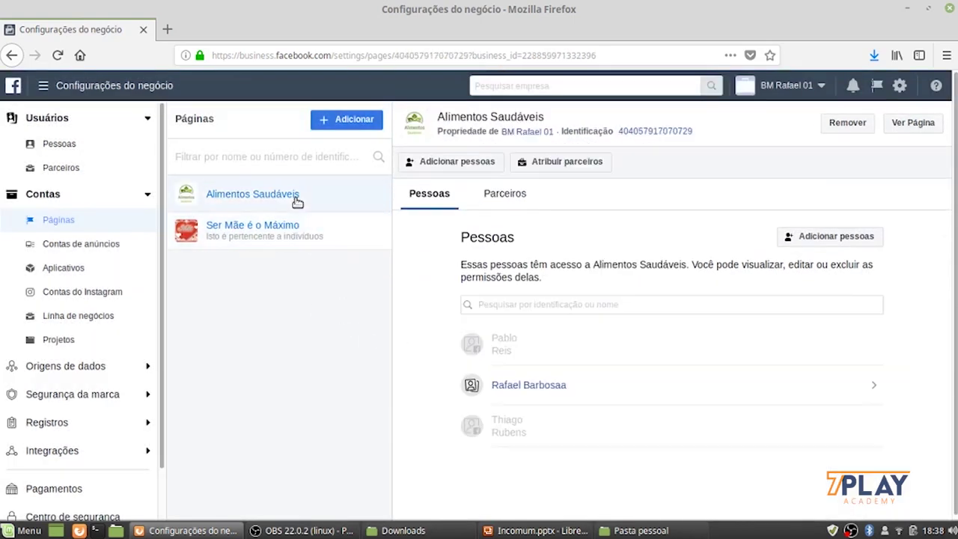
click(283, 244)
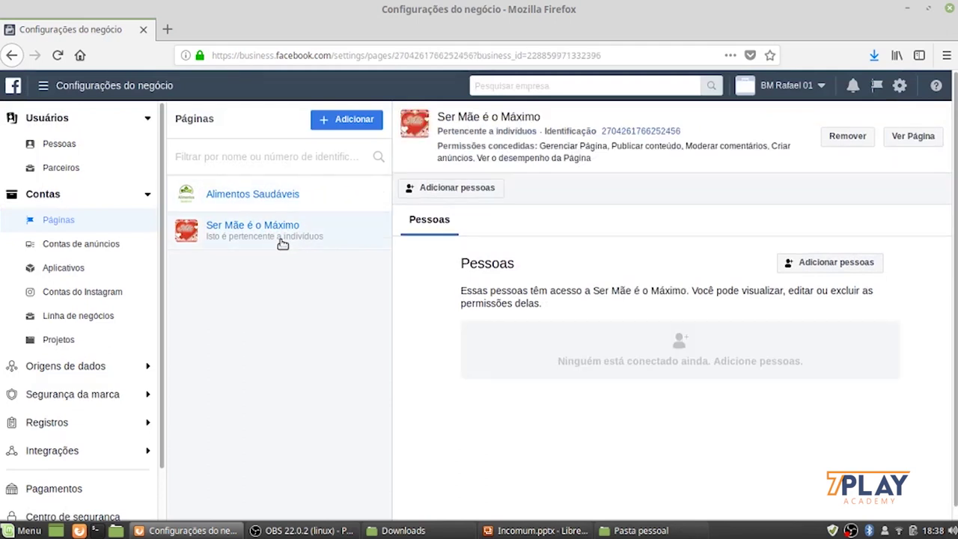
click(298, 198)
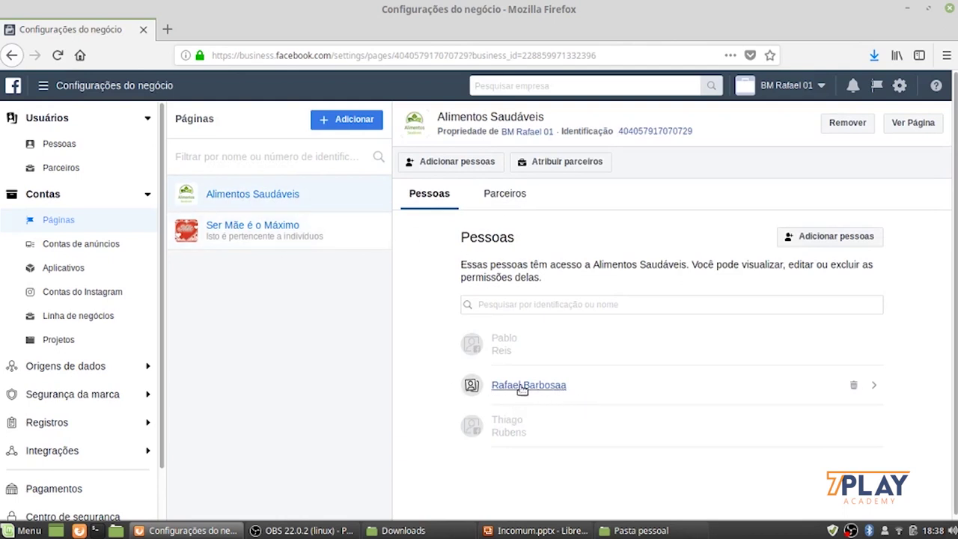
Assign the only listed person to the Page Ser Mãe é o Máximo with the Gerenciar Página administrator permission
click(250, 232)
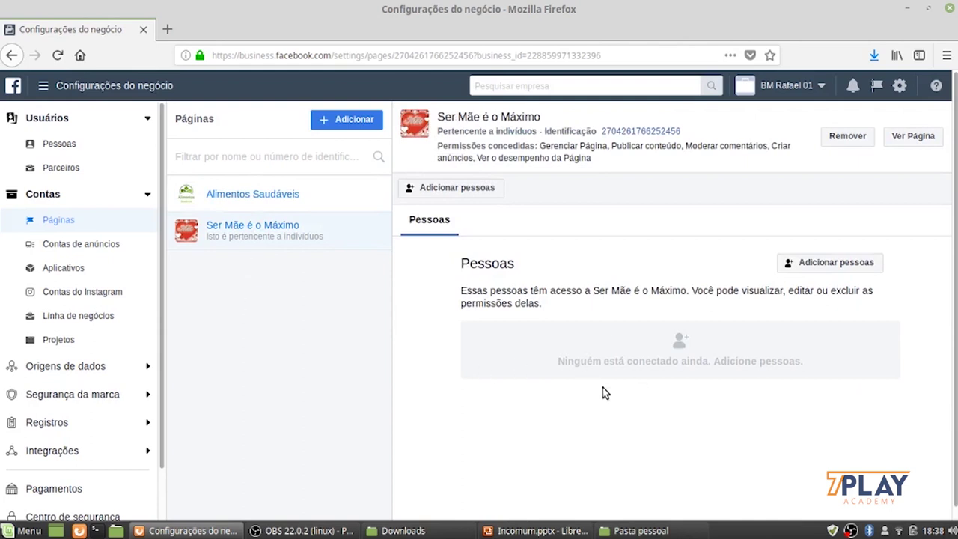
click(850, 264)
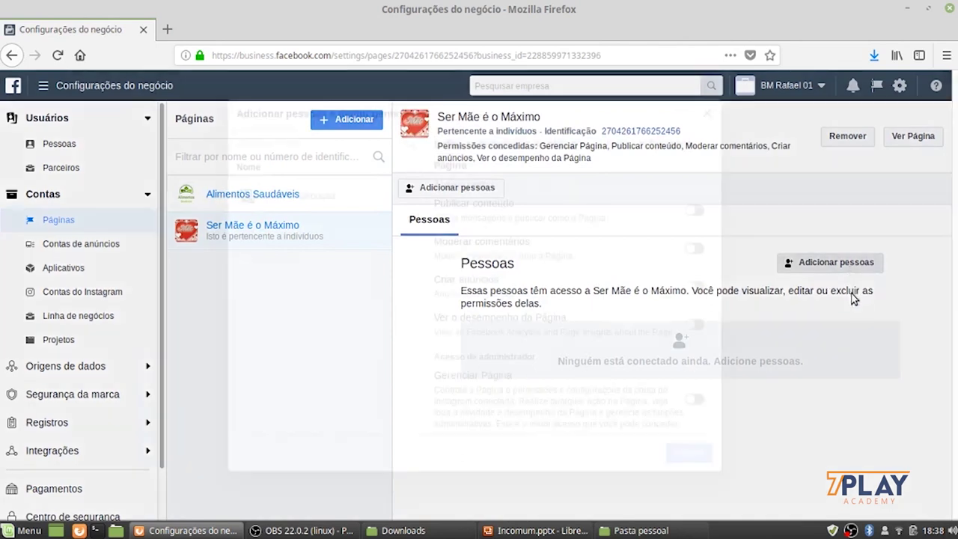
click(387, 200)
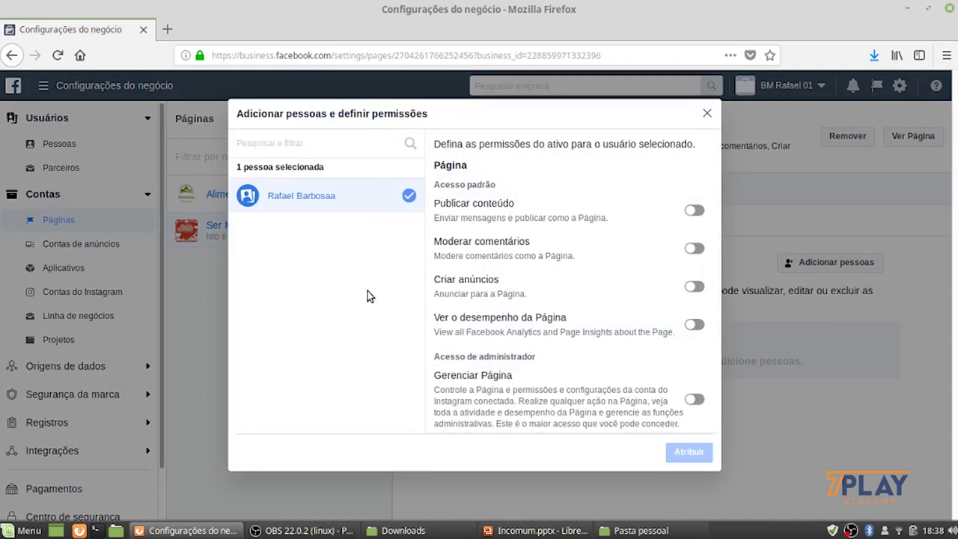
click(694, 398)
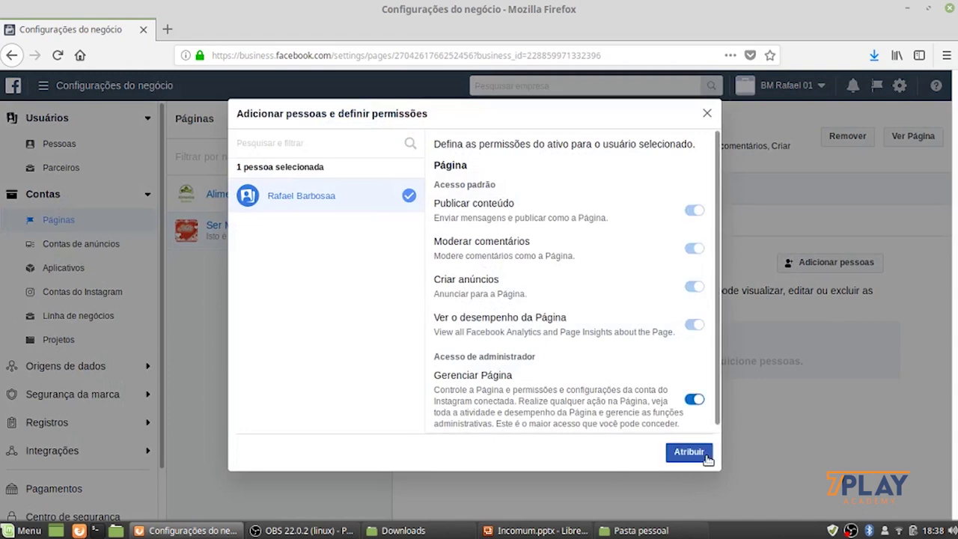
click(677, 454)
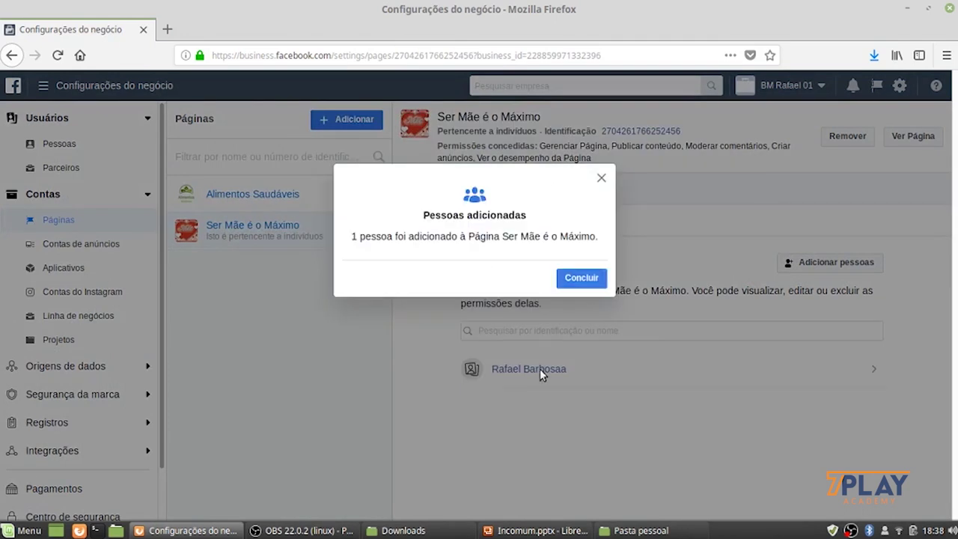
click(582, 278)
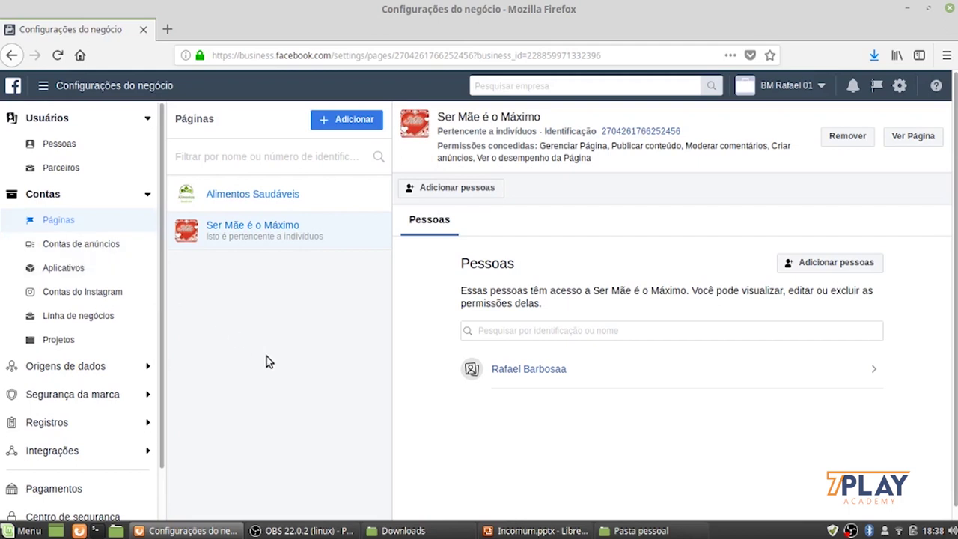
Return to the settings of Alimentos Saudáveis and open its Page from the most frequently visited Pages
click(297, 202)
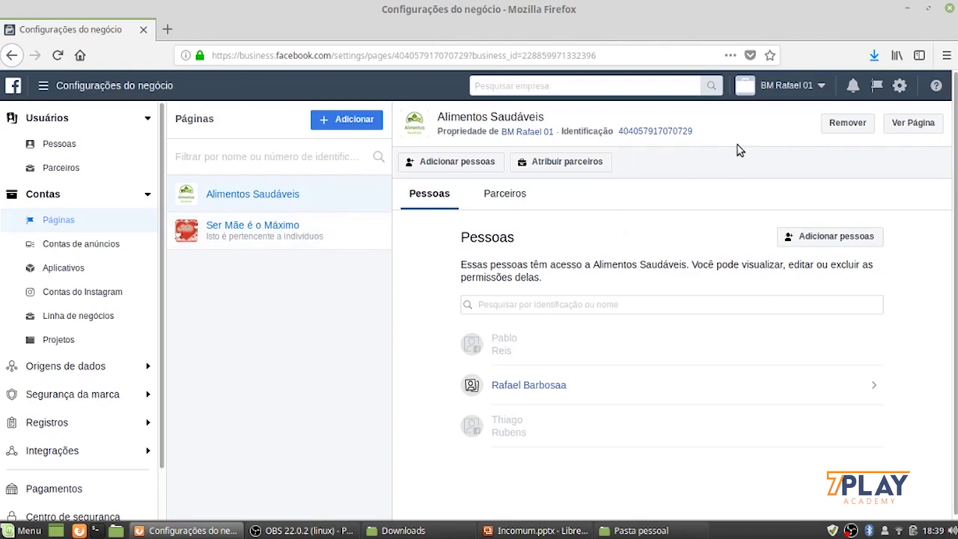
click(876, 88)
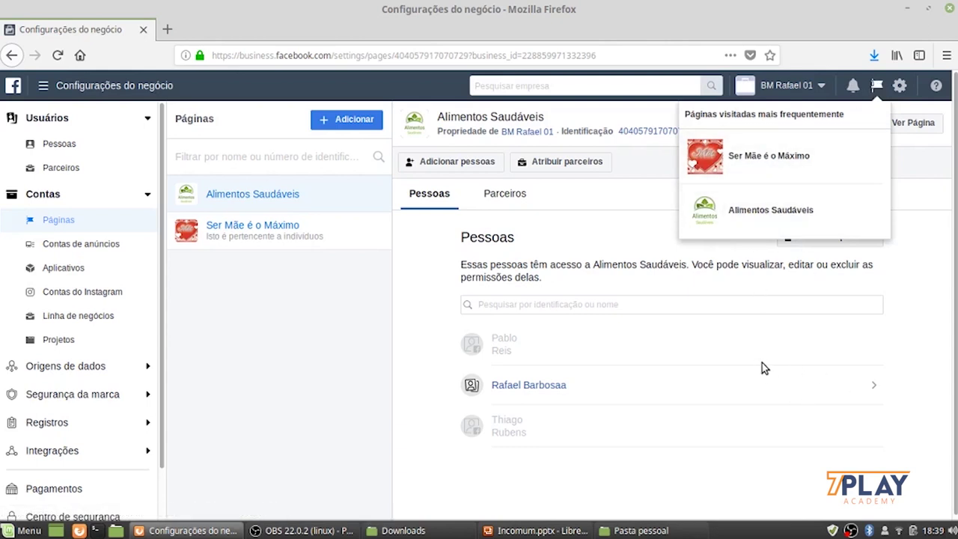
click(761, 219)
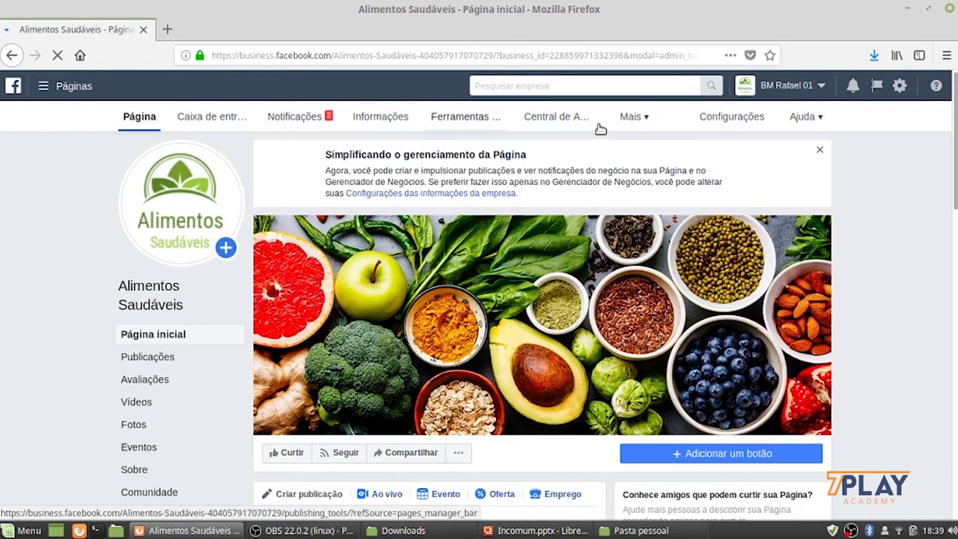
Dismiss the Page management notice and look through the home page of Alimentos Saudáveis
click(820, 154)
scroll(868, 323, down, 3)
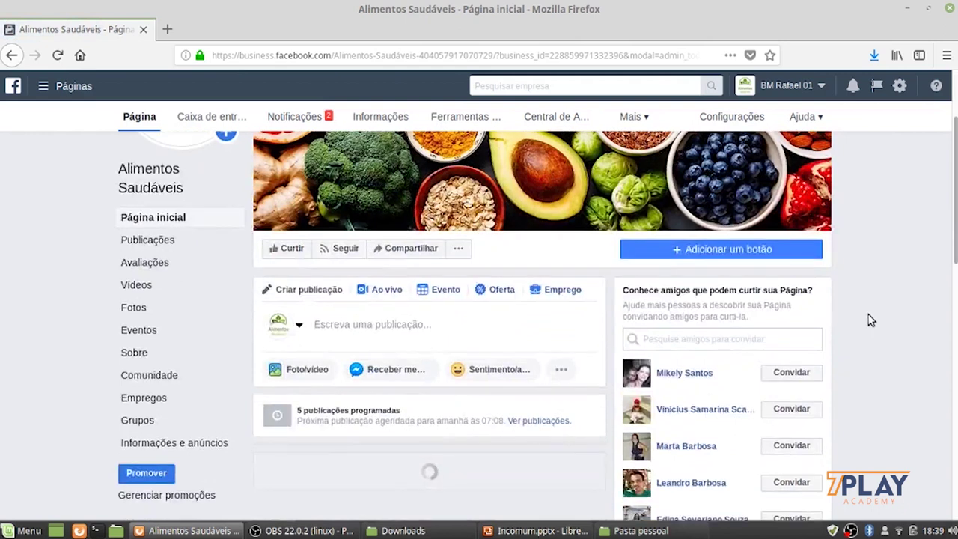
scroll(867, 318, down, 3)
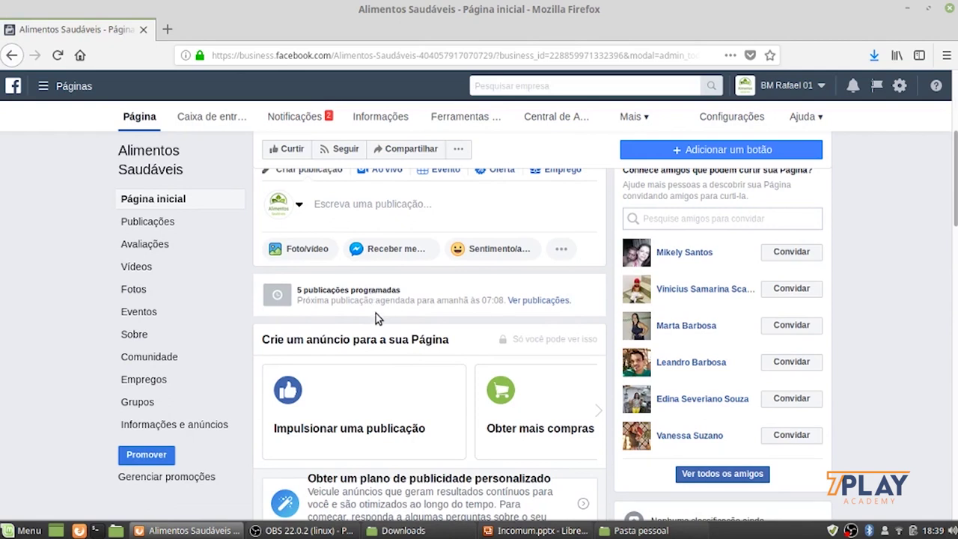
Review the scheduled posts of Alimentos Saudáveis and return to its Page view
click(525, 300)
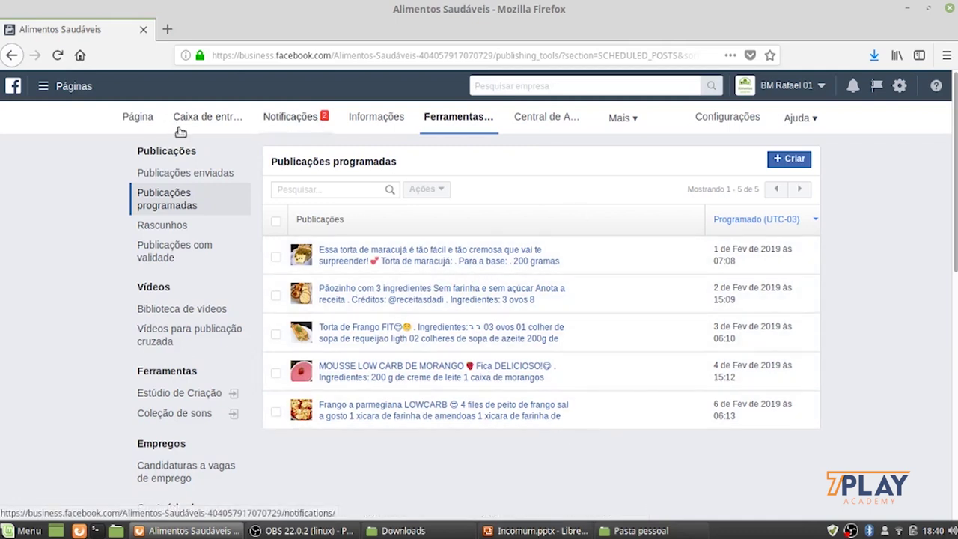
click(132, 122)
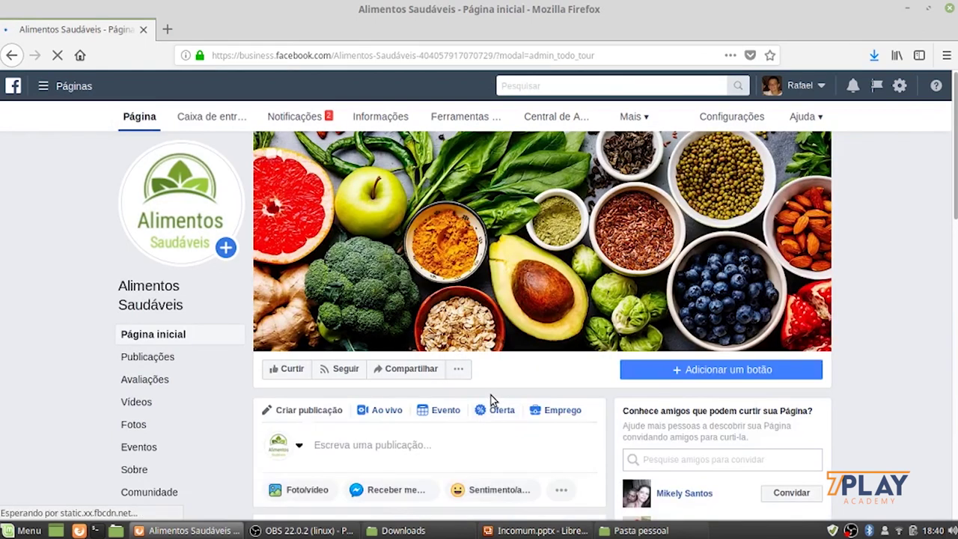
Look through the published recipe posts, photos and other sections on the Alimentos Saudáveis Page
scroll(498, 305, down, 3)
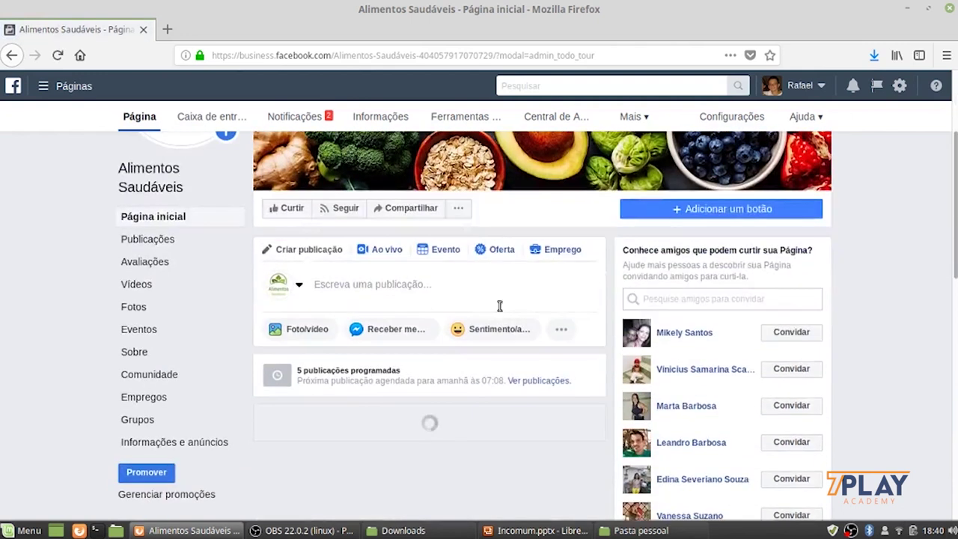
scroll(506, 307, down, 2)
scroll(506, 306, down, 2)
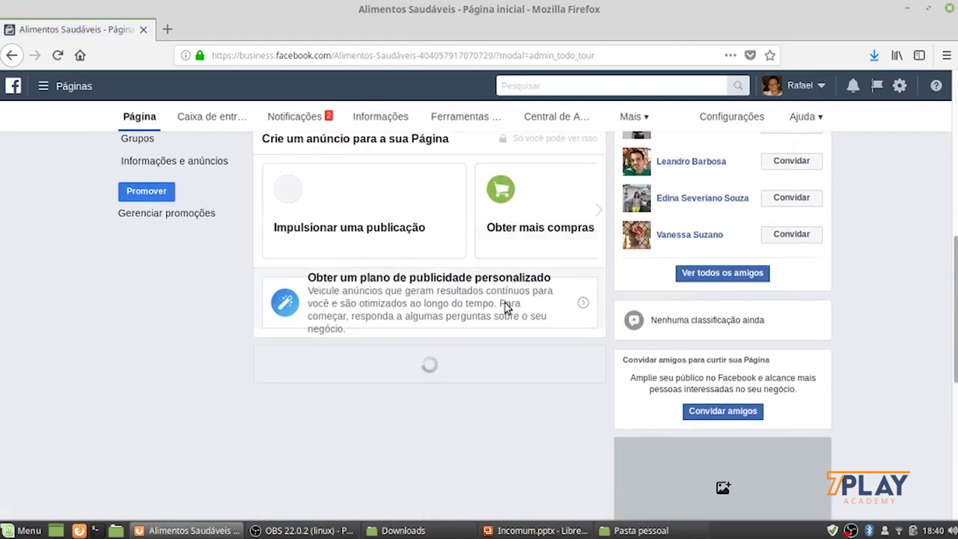
scroll(509, 312, down, 1)
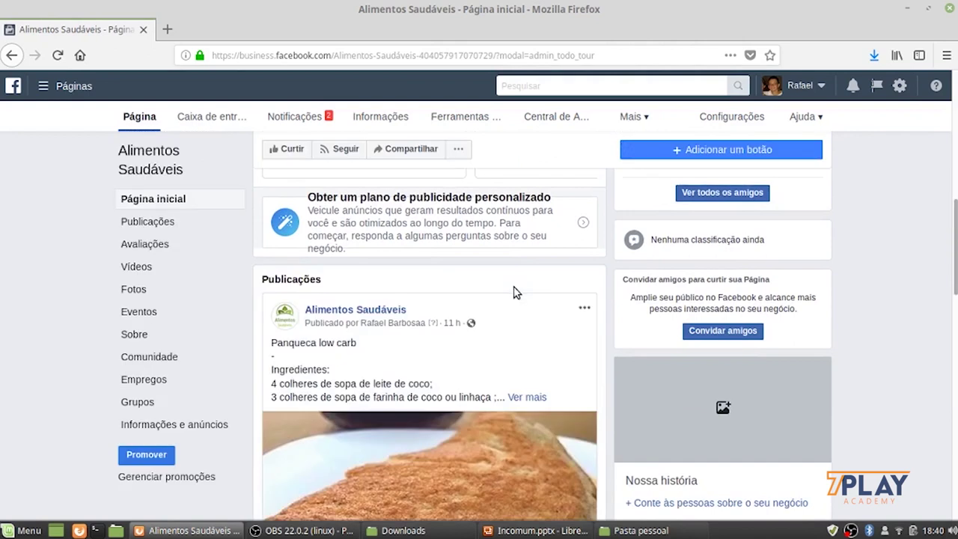
scroll(501, 299, down, 2)
scroll(460, 279, down, 6)
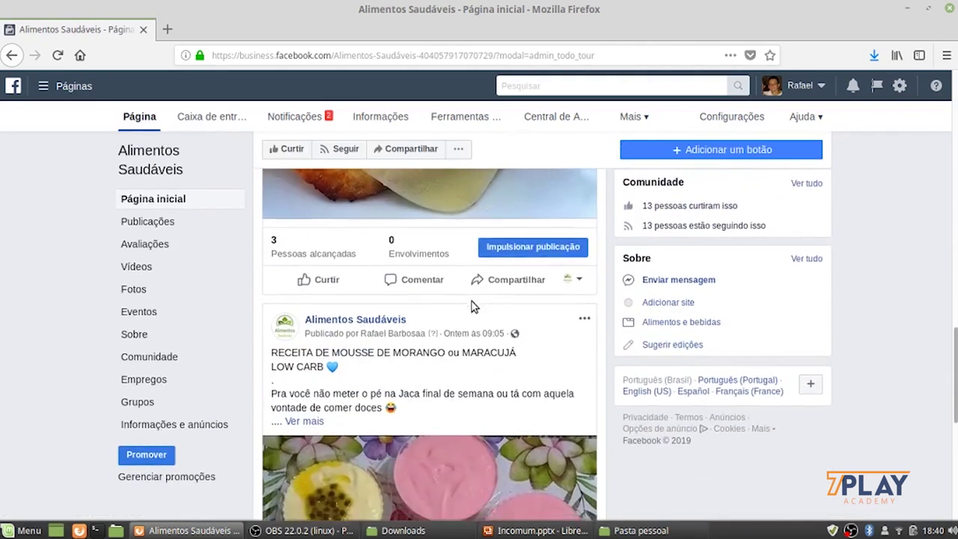
scroll(482, 351, down, 5)
scroll(482, 365, down, 3)
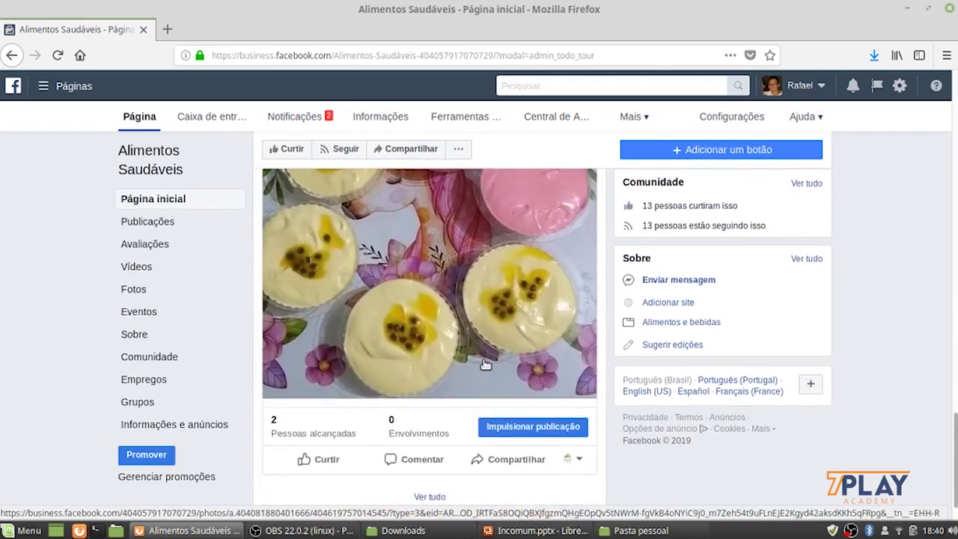
scroll(487, 338, down, 8)
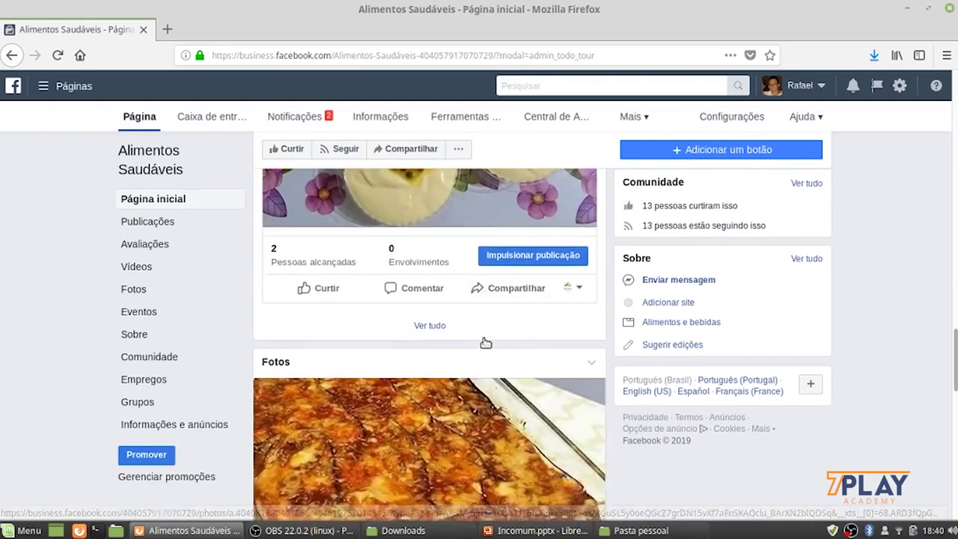
scroll(483, 347, down, 5)
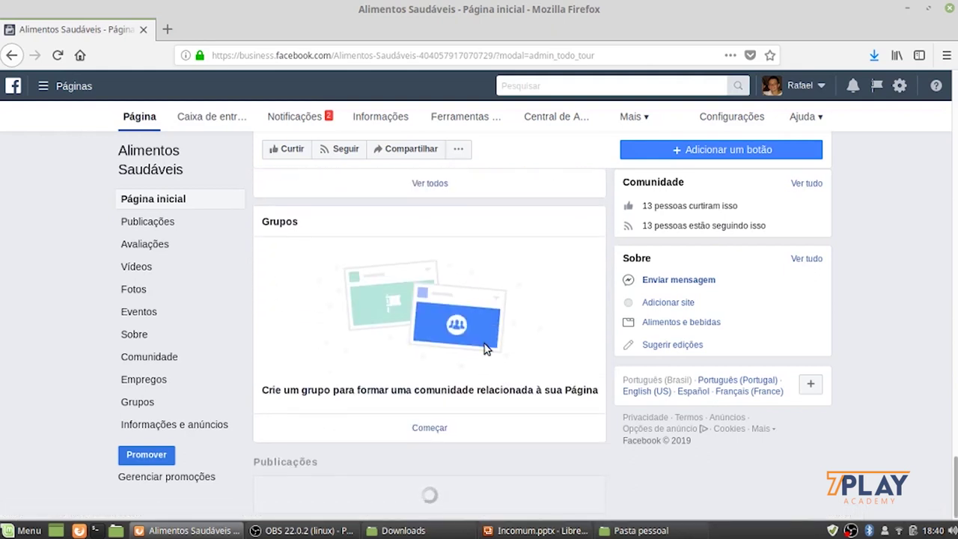
scroll(484, 346, down, 5)
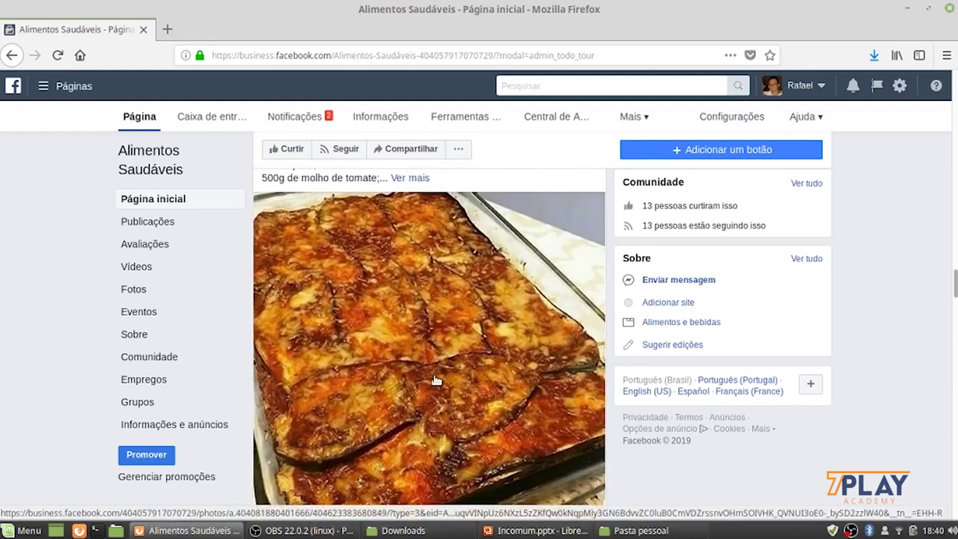
scroll(435, 380, down, 5)
scroll(359, 395, up, 4)
scroll(364, 395, down, 3)
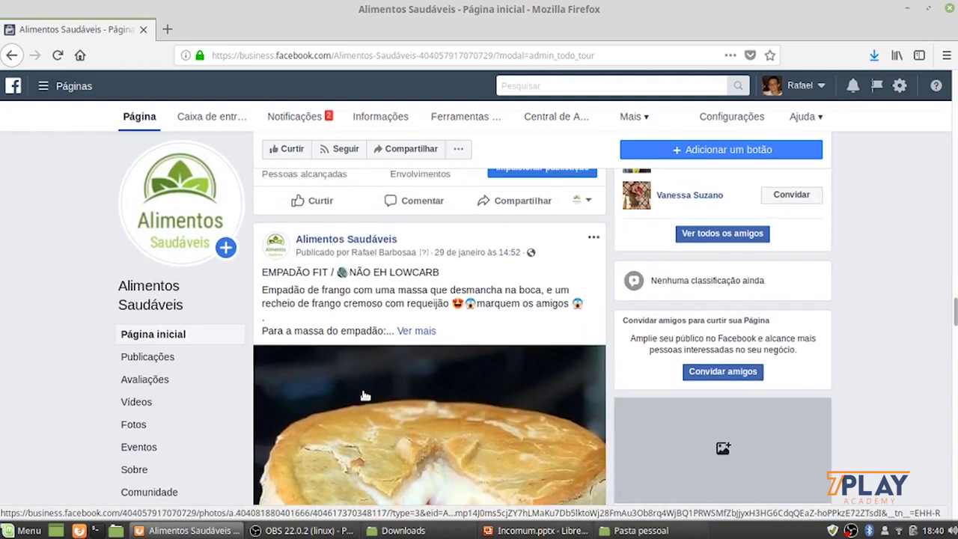
scroll(365, 395, down, 10)
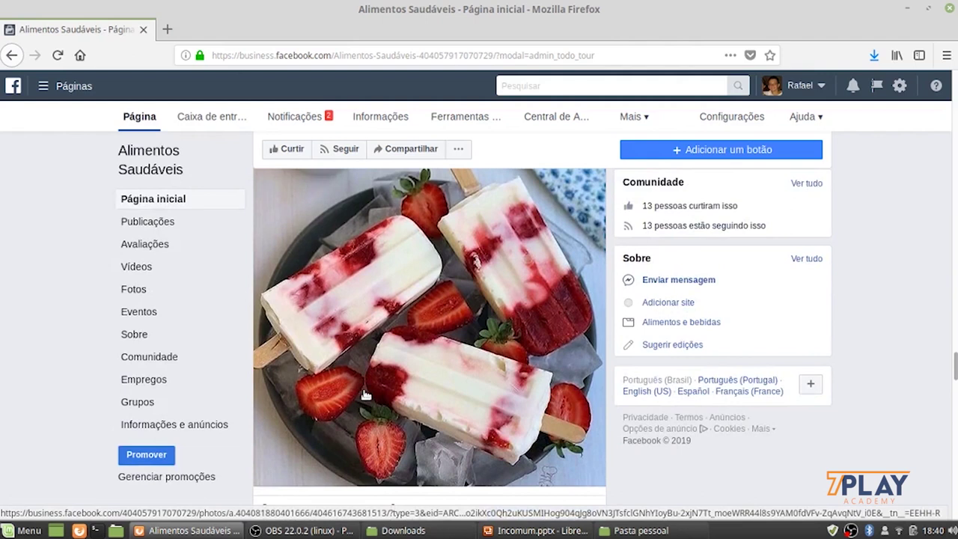
scroll(456, 376, up, 3)
scroll(459, 374, down, 5)
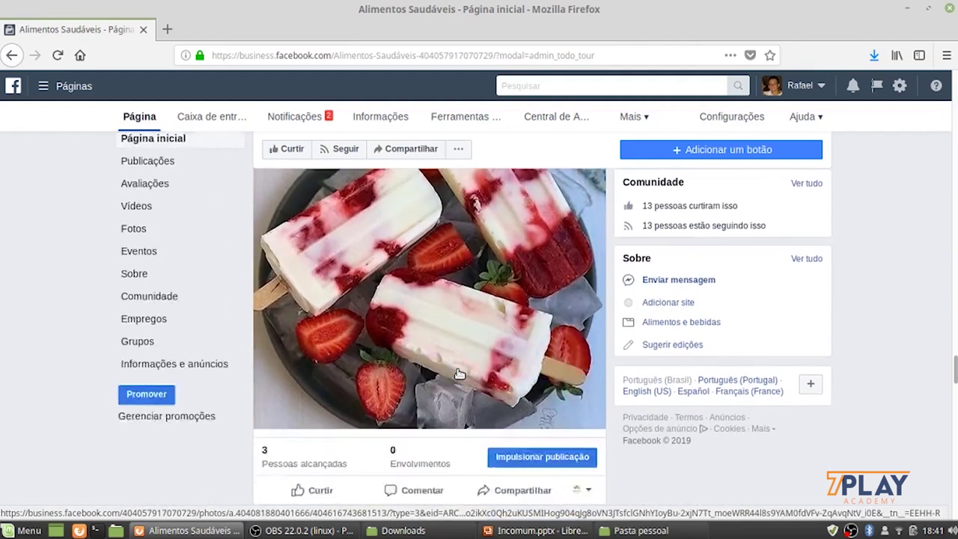
scroll(459, 374, down, 6)
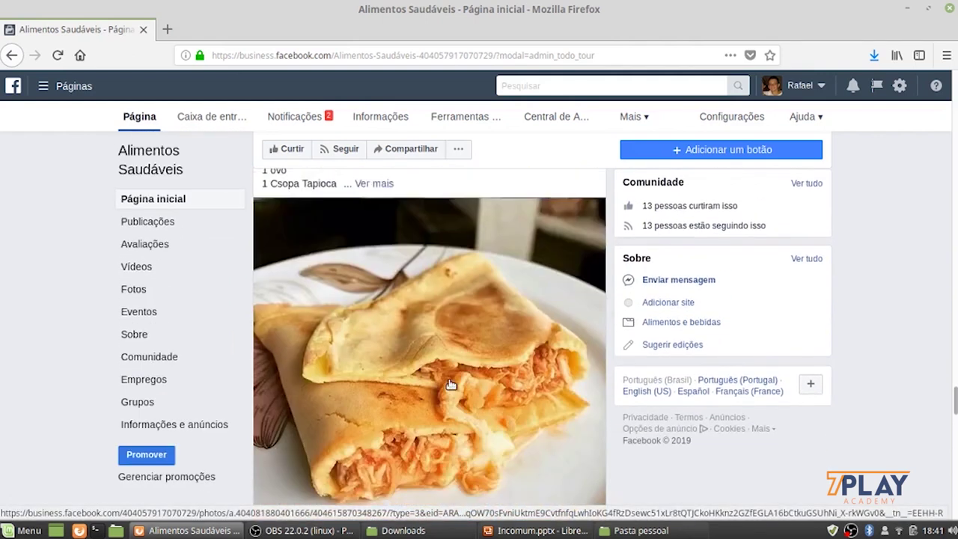
scroll(448, 375, down, 10)
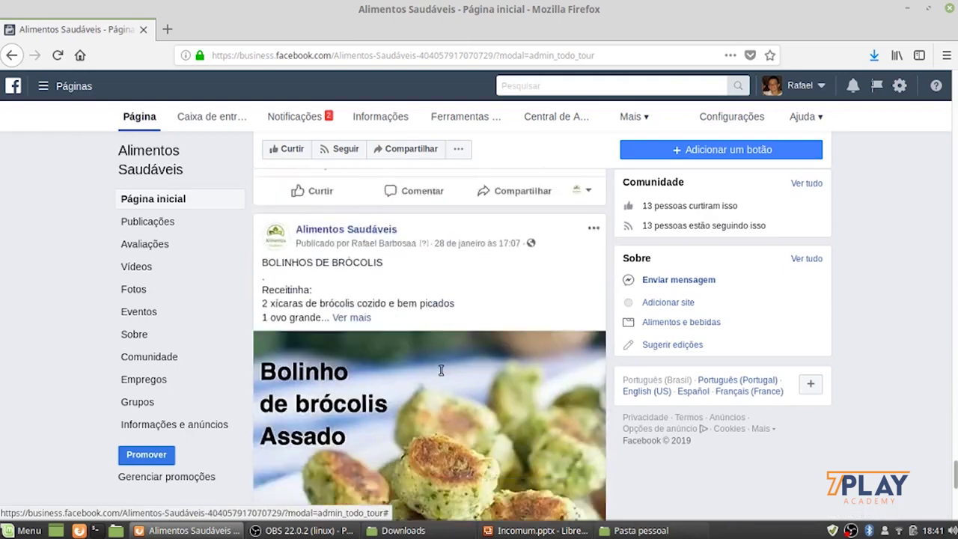
scroll(442, 373, up, 4)
scroll(445, 367, up, 15)
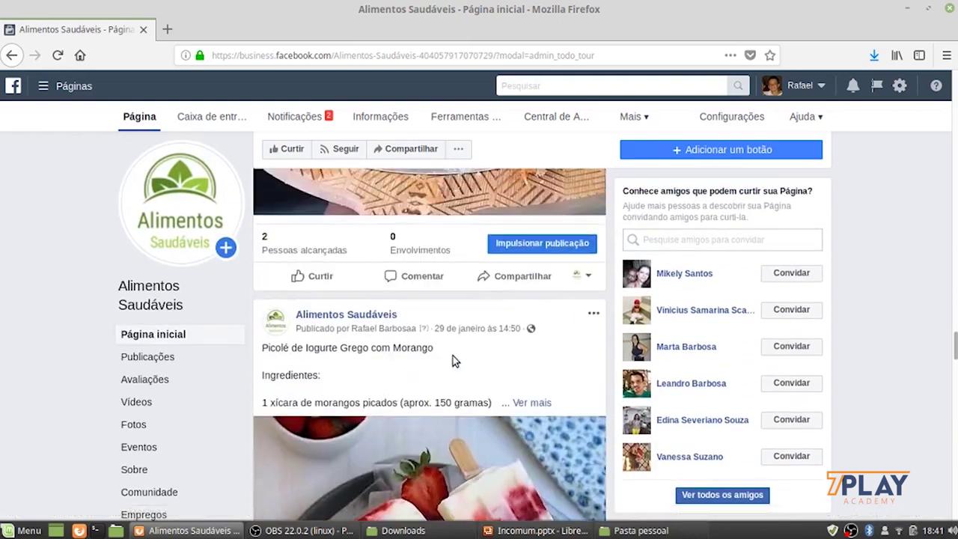
scroll(451, 360, up, 20)
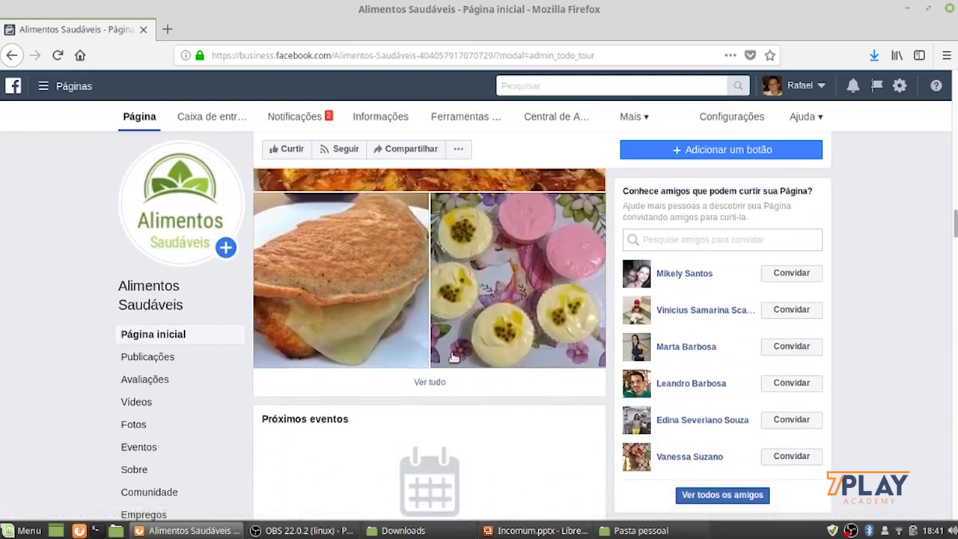
scroll(448, 362, up, 15)
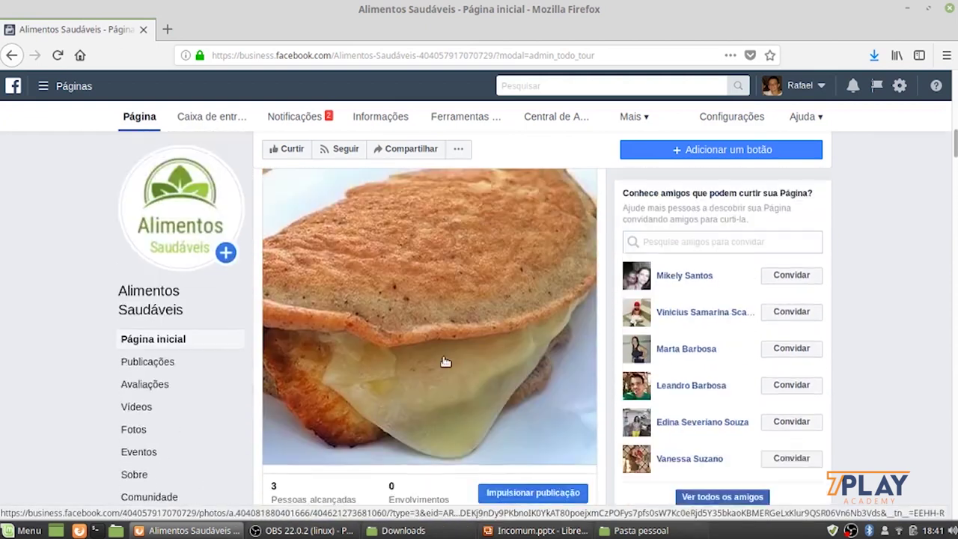
scroll(445, 362, up, 5)
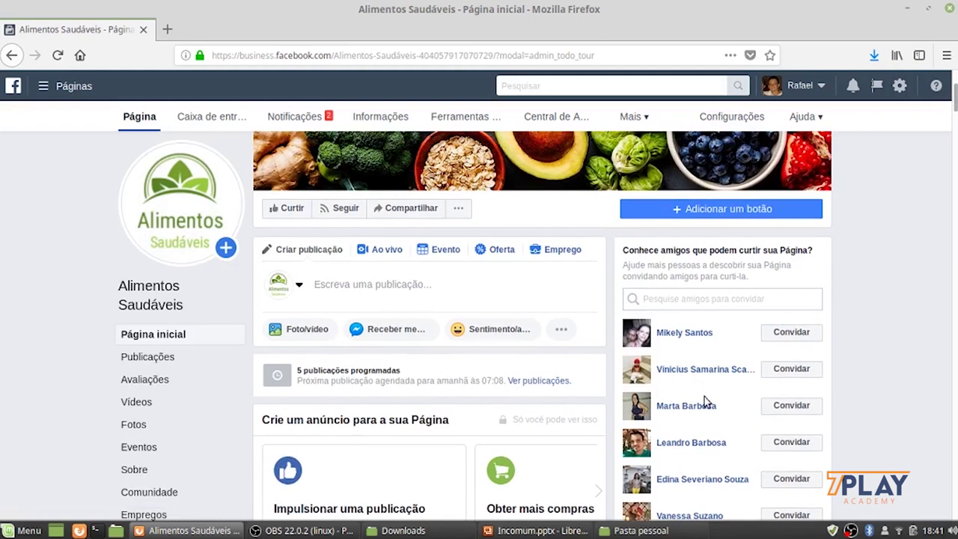
Check the number of likes and followers in the Comunidade section of Alimentos Saudáveis
scroll(704, 402, down, 8)
scroll(681, 347, down, 3)
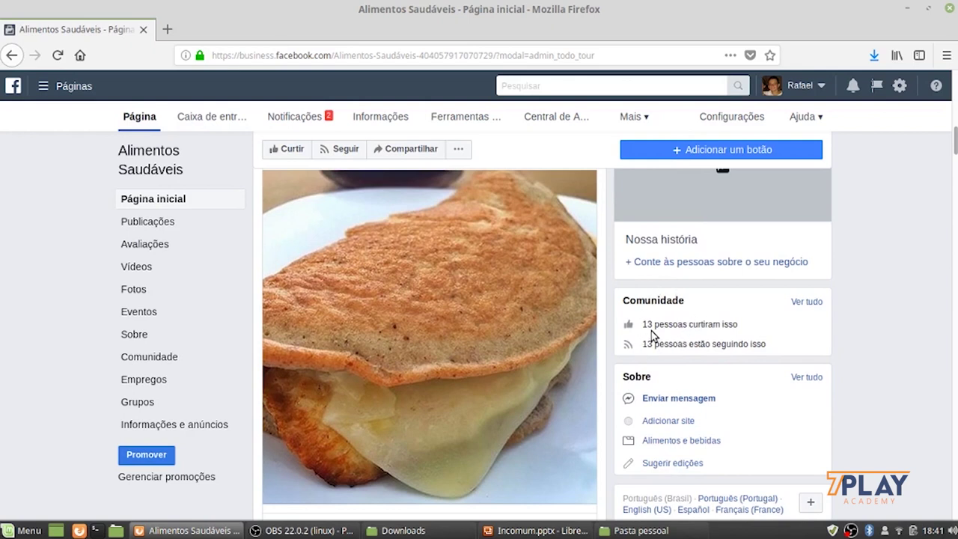
drag(644, 326, 734, 327)
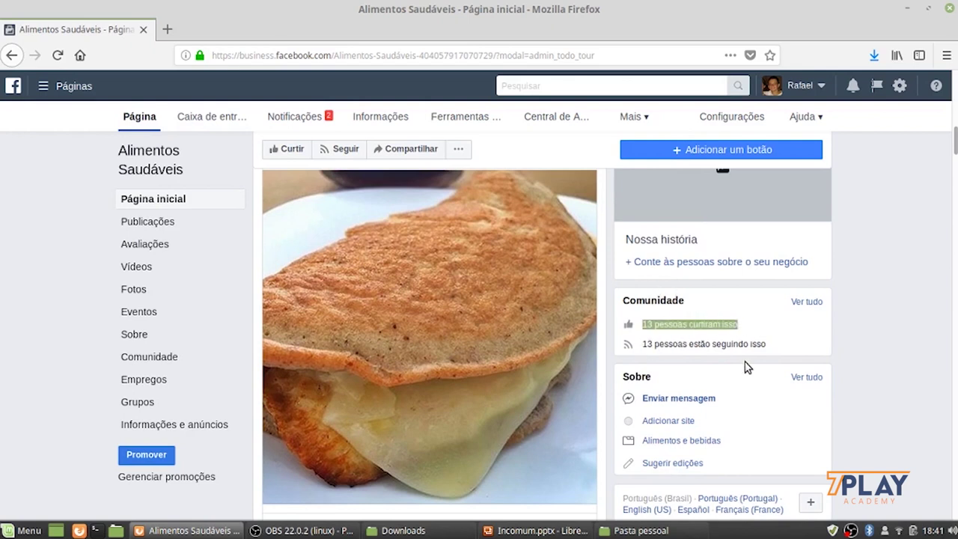
click(688, 325)
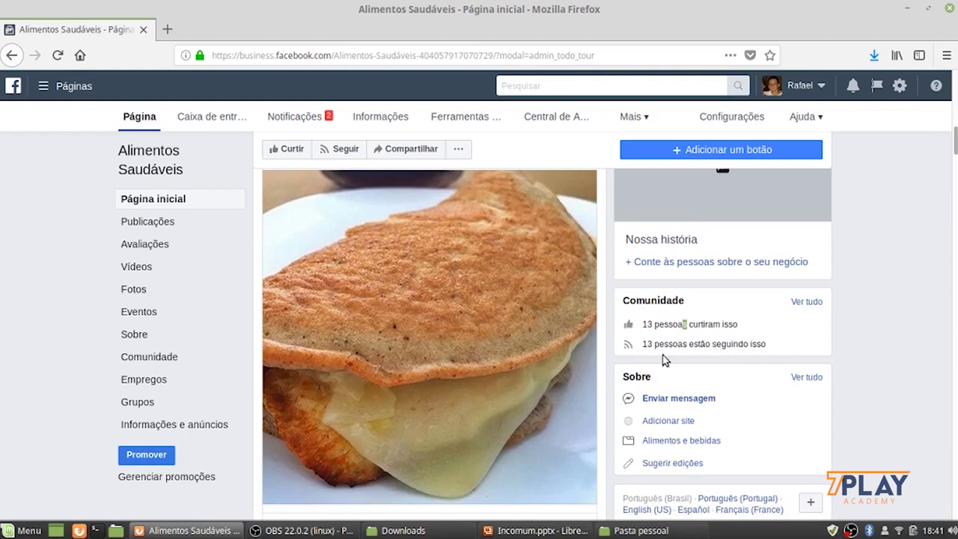
scroll(890, 256, up, 5)
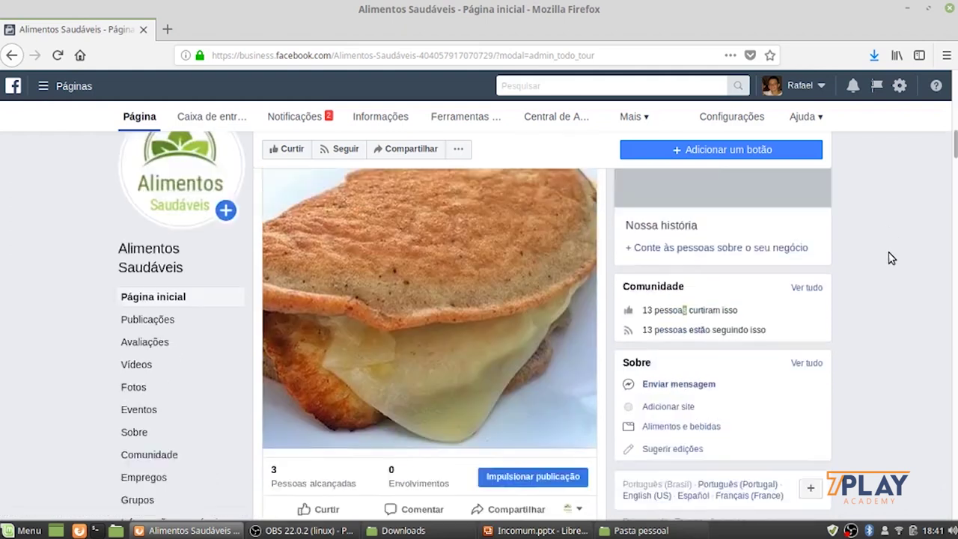
scroll(882, 255, up, 3)
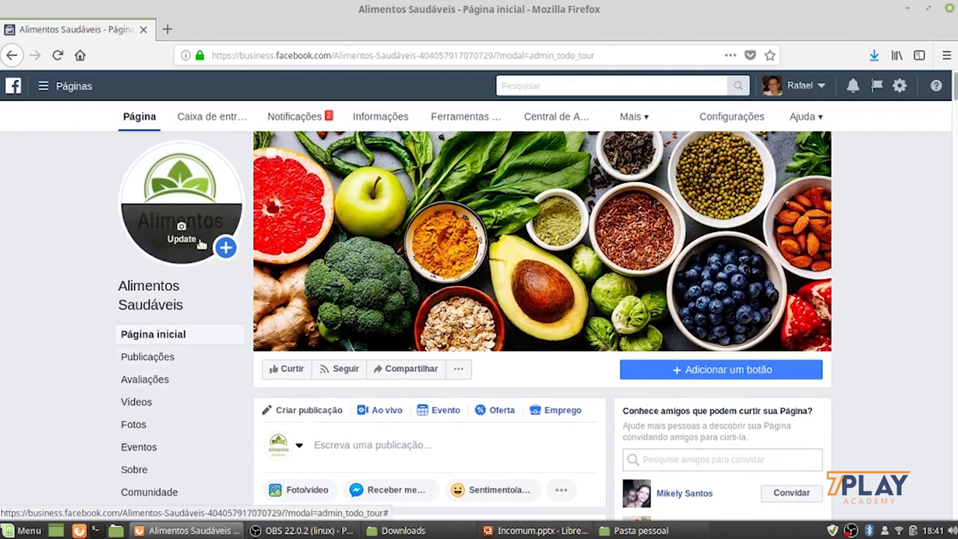
Go to the Gerenciador de Negócios, open Configurações do negócio from there and close the Gerenciador de Negócios tab
click(44, 87)
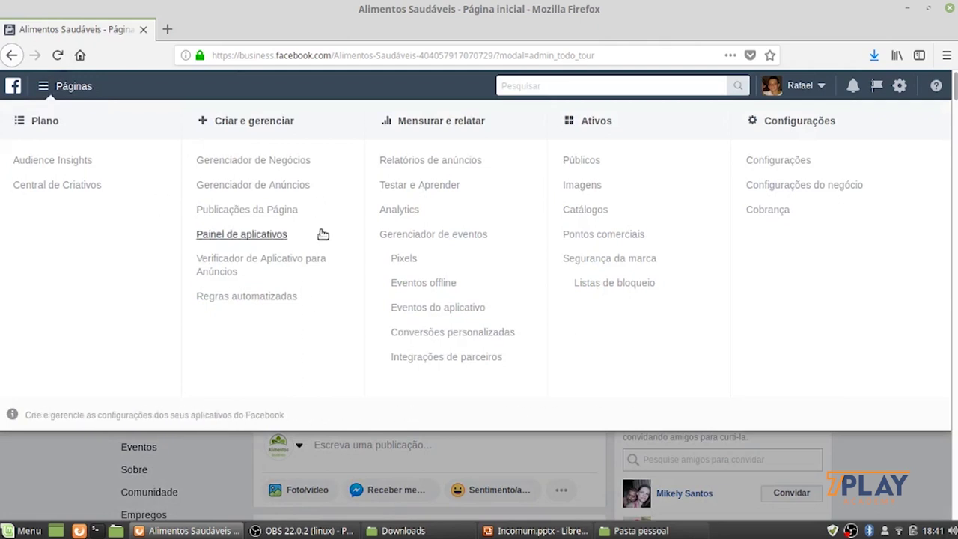
click(273, 161)
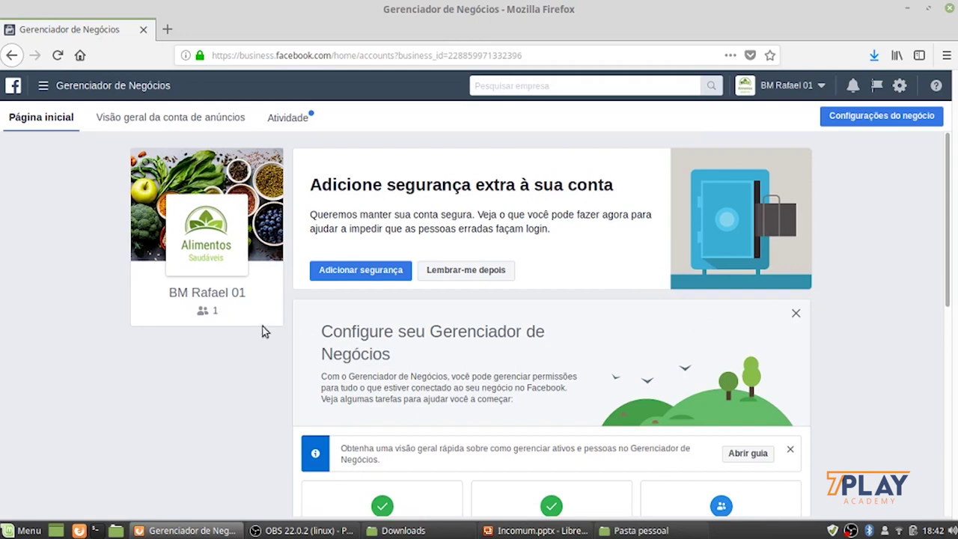
mouse_move(267, 252)
scroll(583, 352, down, 5)
scroll(587, 357, up, 5)
click(879, 119)
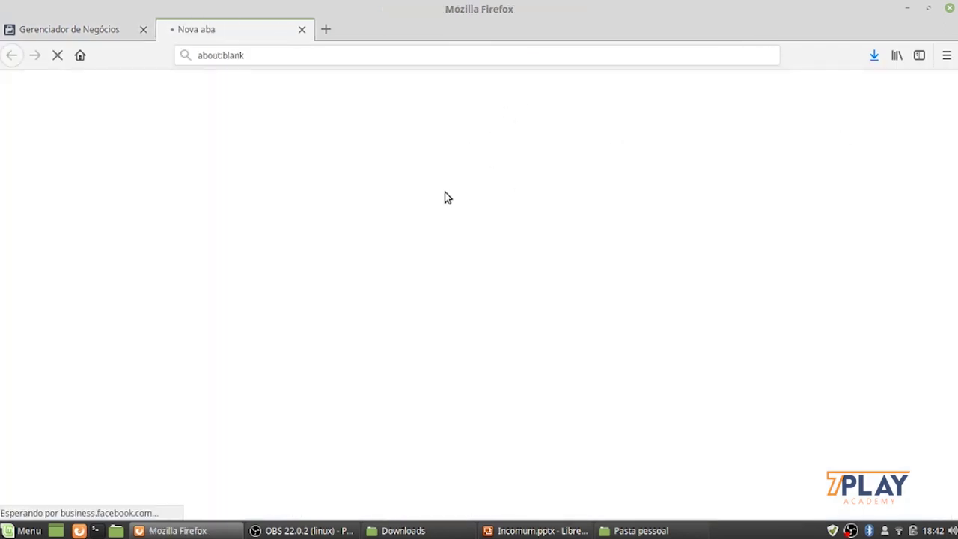
click(101, 30)
click(142, 30)
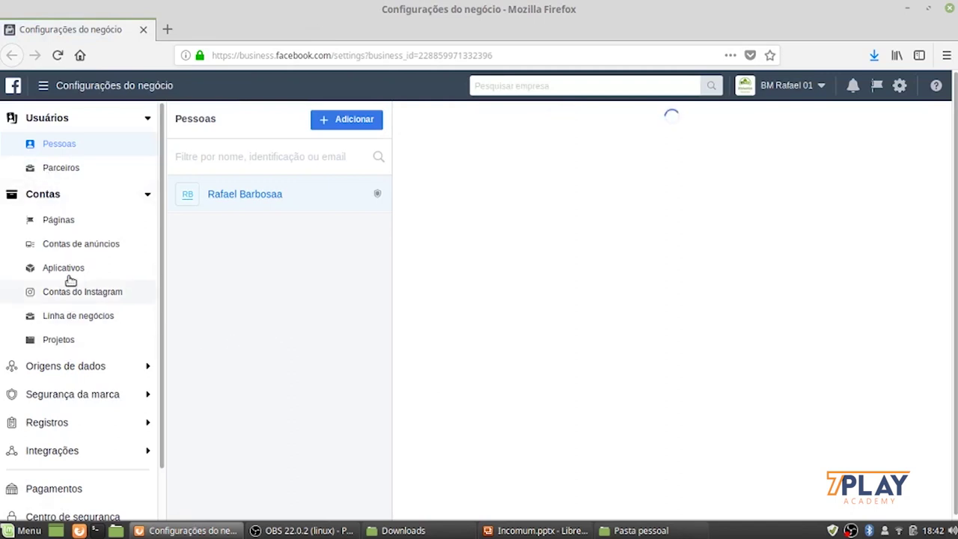
Open the only listed ad account in the Gerenciador de Anúncios and close the business settings tab
click(75, 244)
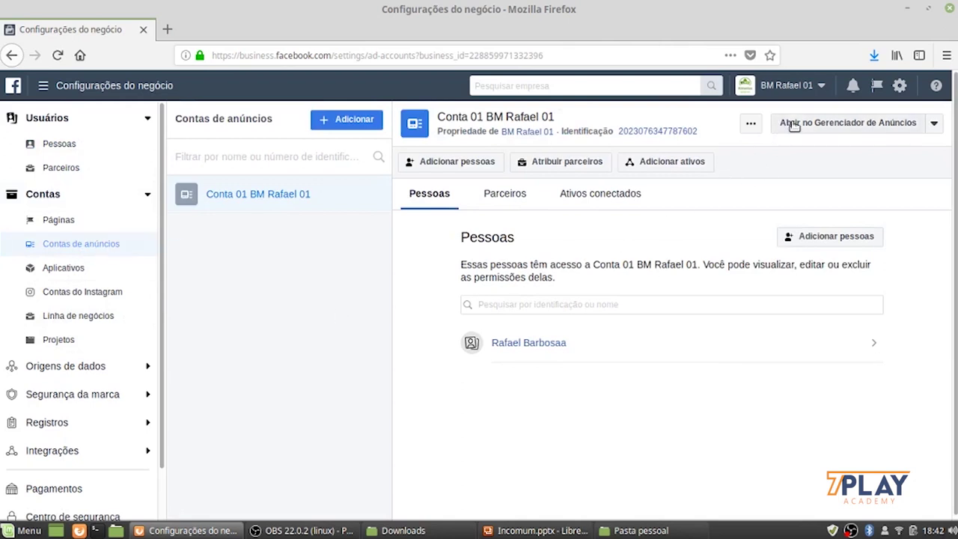
click(837, 126)
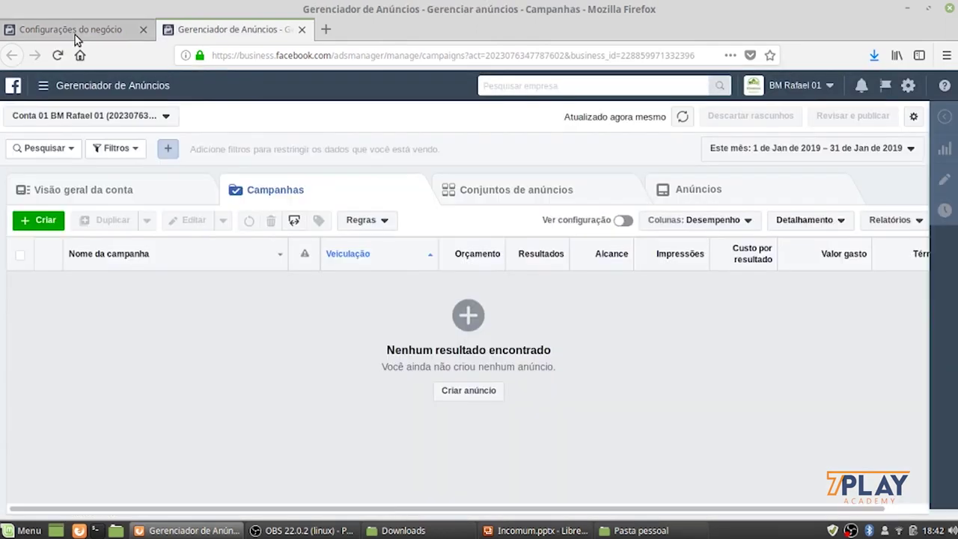
click(90, 34)
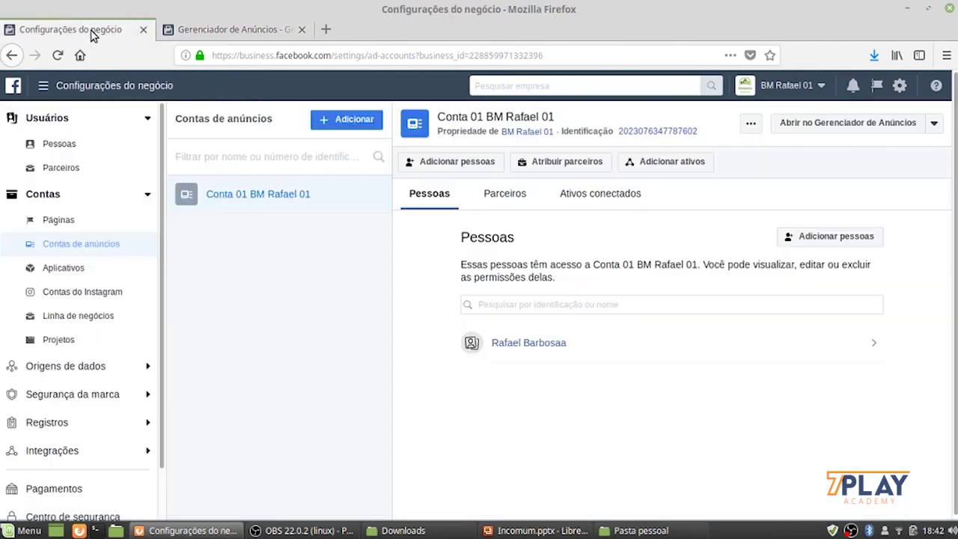
click(191, 31)
click(140, 38)
click(161, 30)
click(125, 33)
click(142, 30)
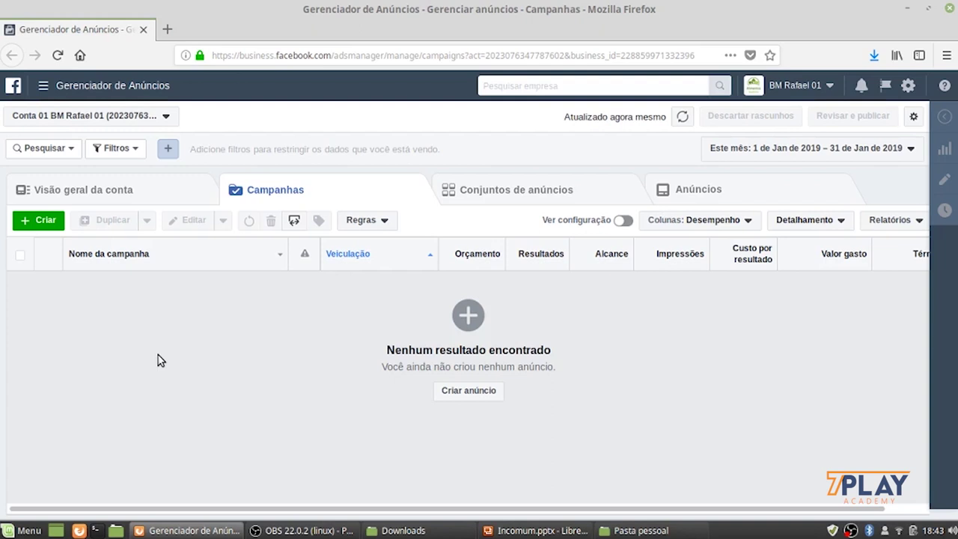
Start creating a new campaign and name it Curtidas Página Alimentos Saudáveis
click(44, 222)
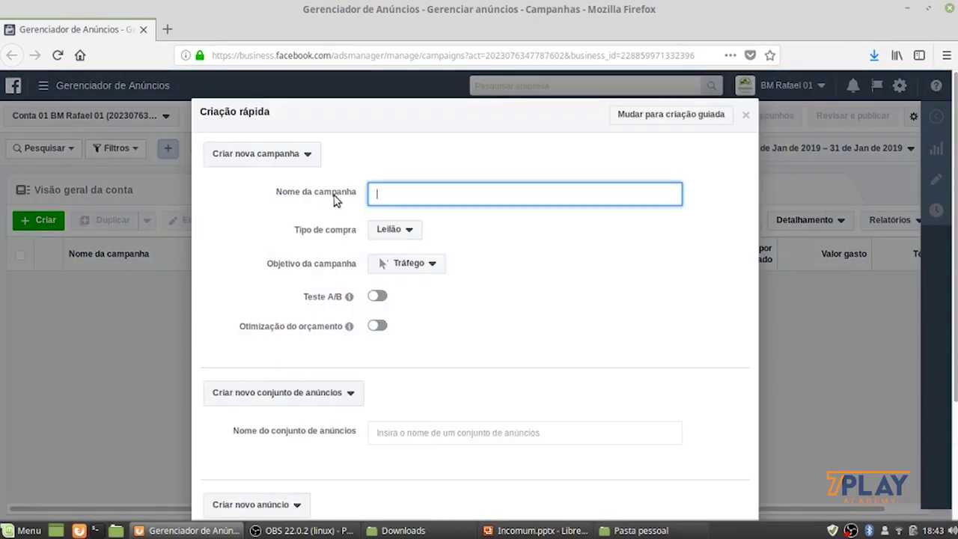
text(Curtid)
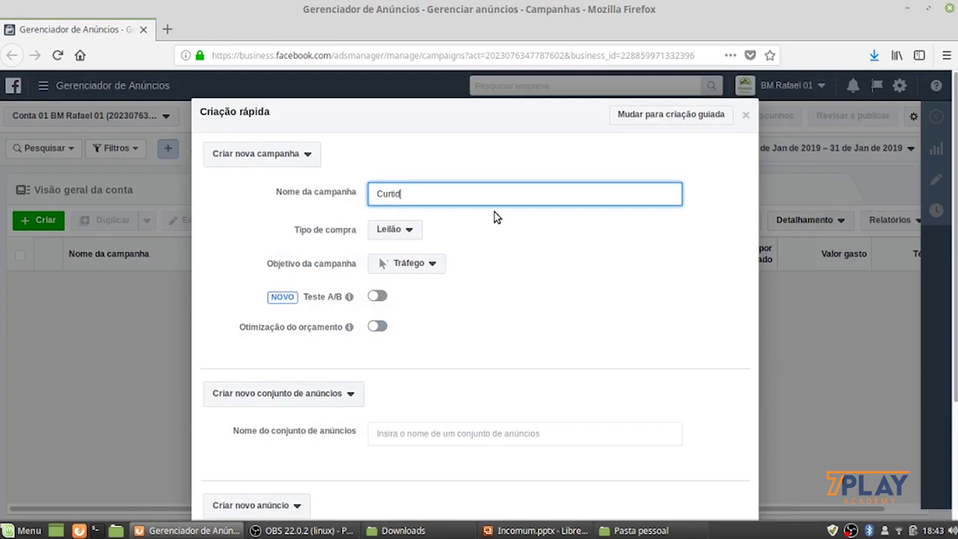
text(as Página Alimentos )
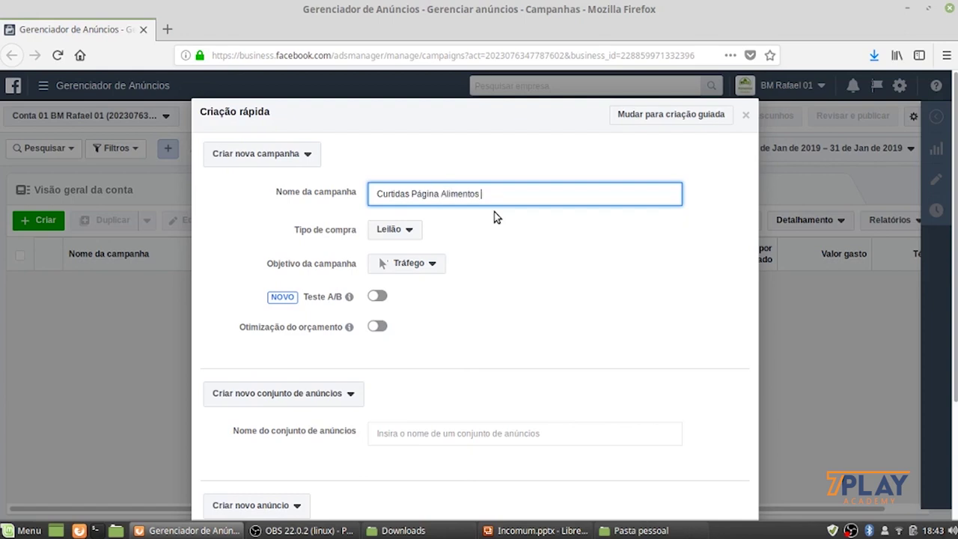
text(Saudáveis)
Look through the available campaign objectives, from Reconhecimento to Conversão
click(437, 266)
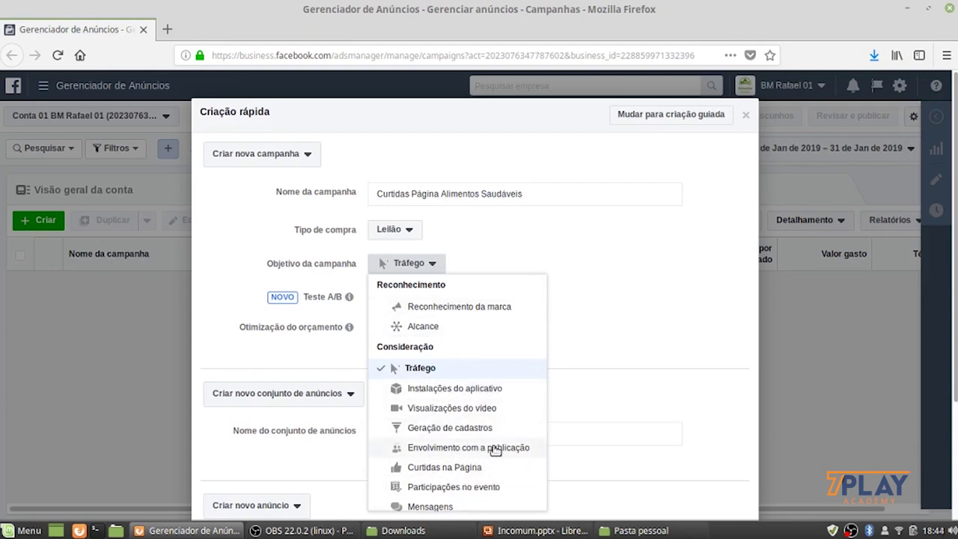
scroll(485, 490, down, 1)
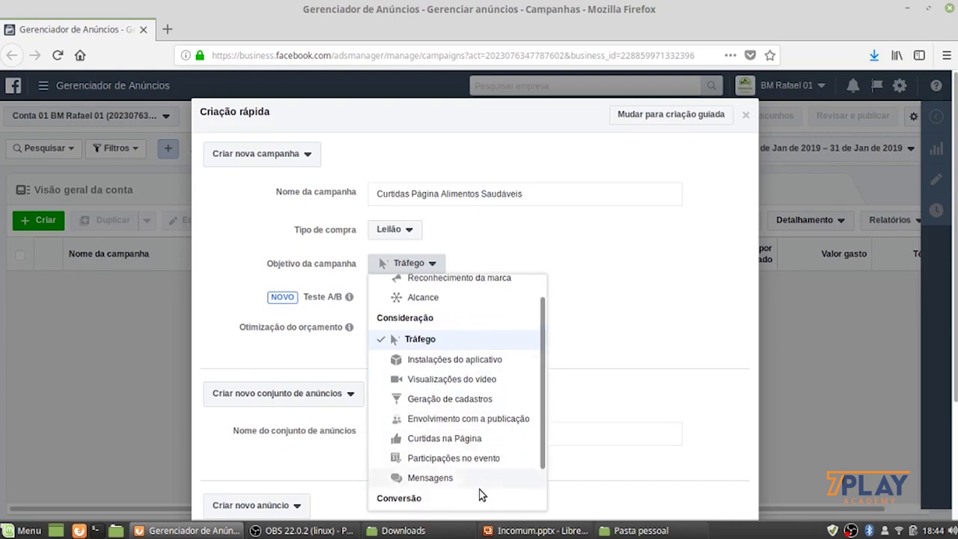
scroll(459, 501, down, 2)
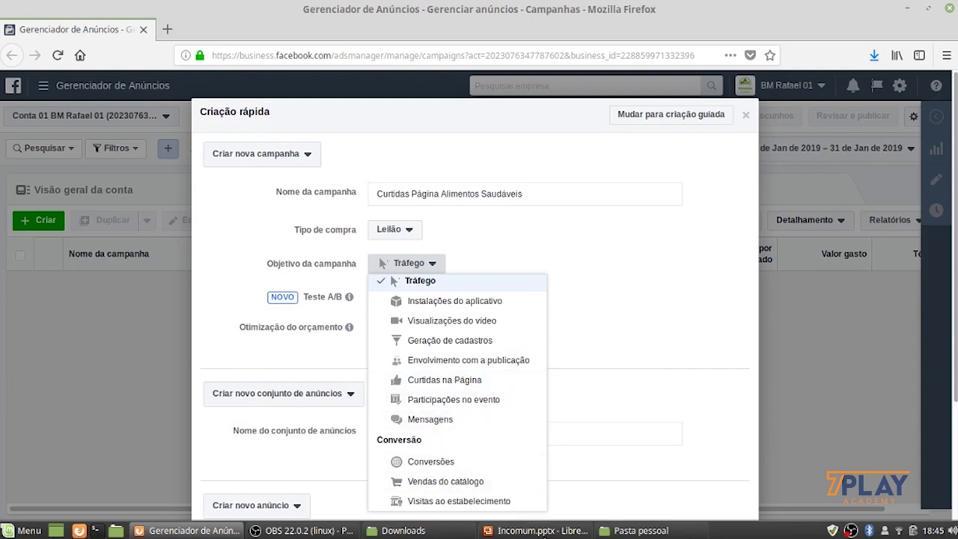
Switch to the Incomum.pptx presentation in LibreOffice Impress and start its slide show from the first slide
click(543, 530)
click(264, 27)
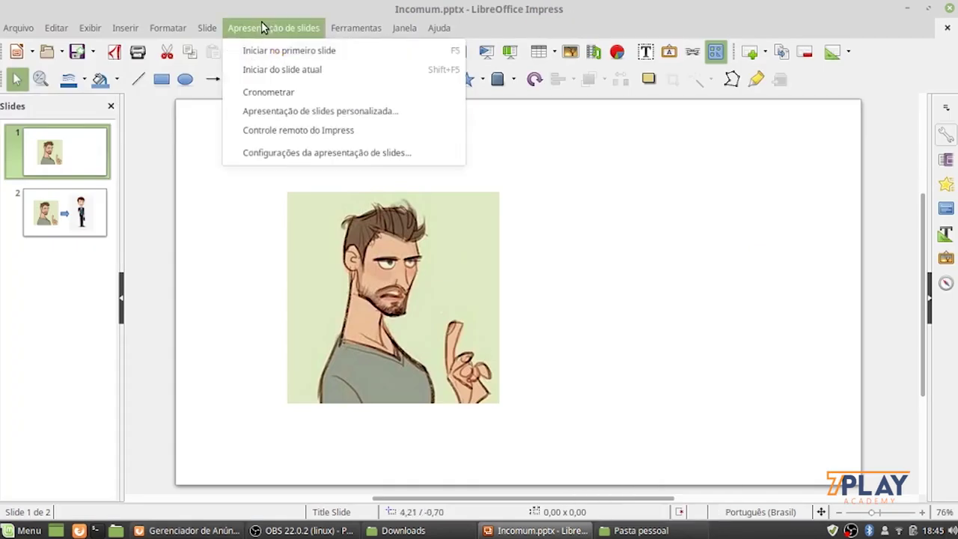
click(290, 49)
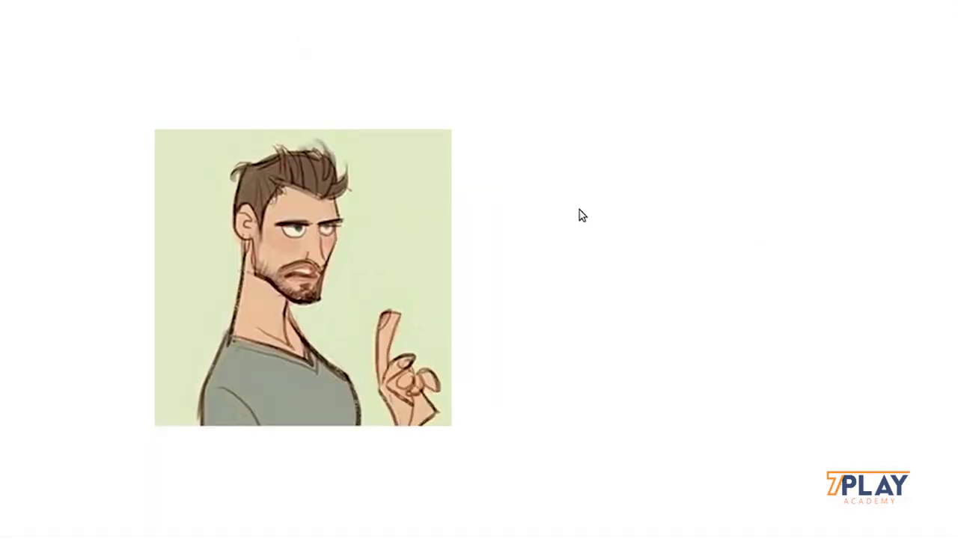
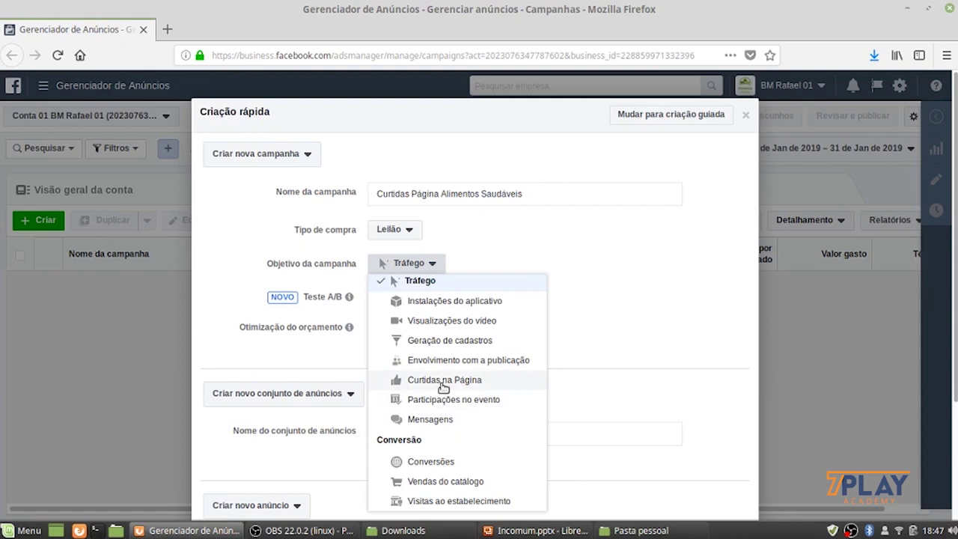
Set the campaign objective to Curtidas na Página and reuse the campaign name Curtidas Página Alimentos Saudáveis for the ad set
click(440, 381)
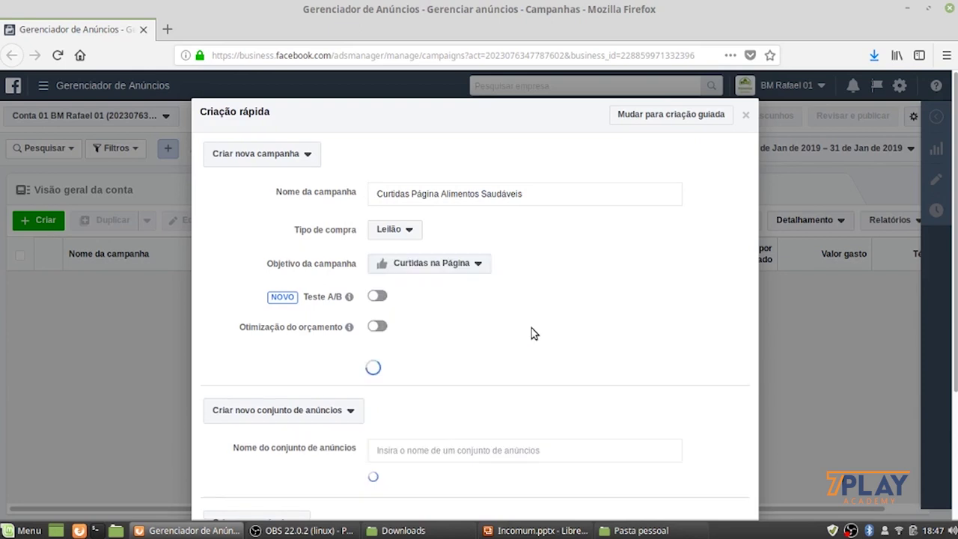
scroll(504, 366, down, 2)
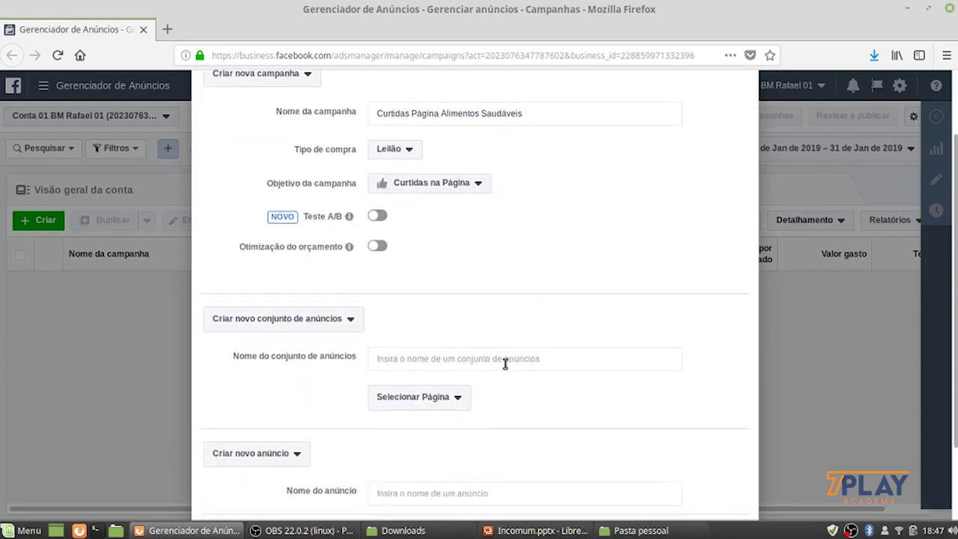
click(506, 359)
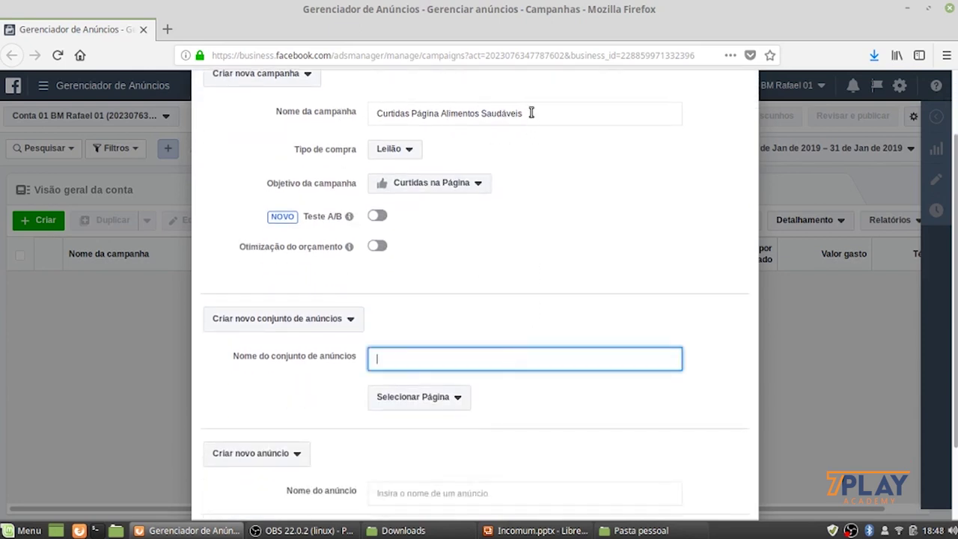
drag(530, 113, 366, 95)
key(ctrl+c)
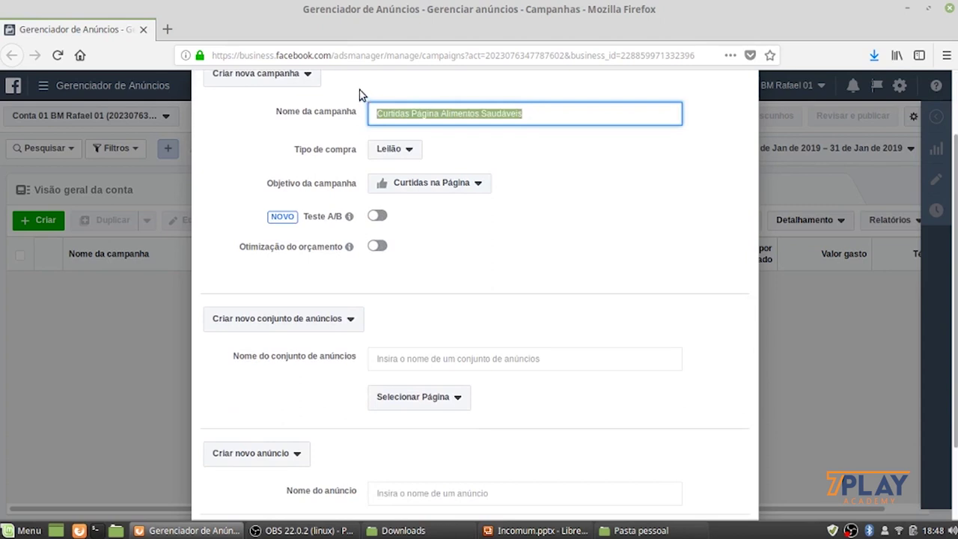
click(429, 357)
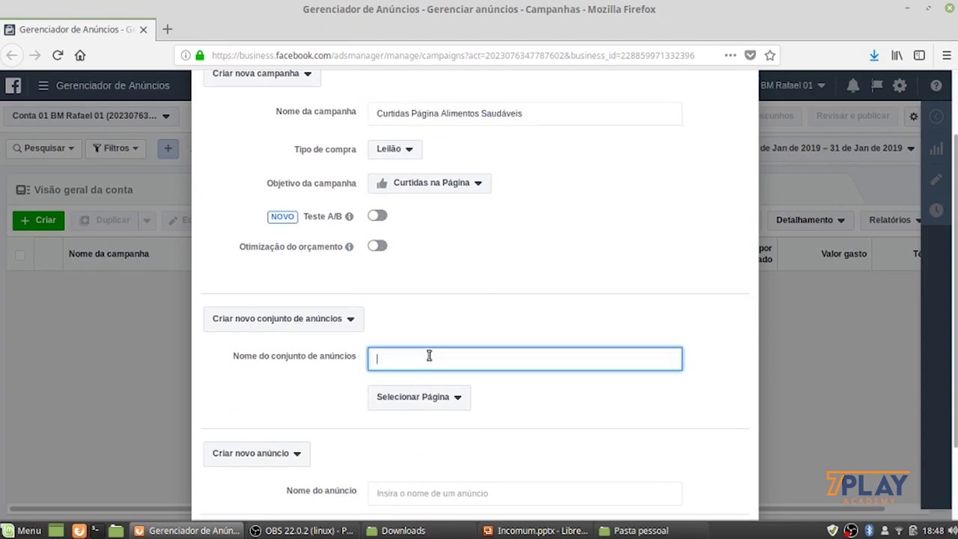
key(ctrl+v)
click(511, 331)
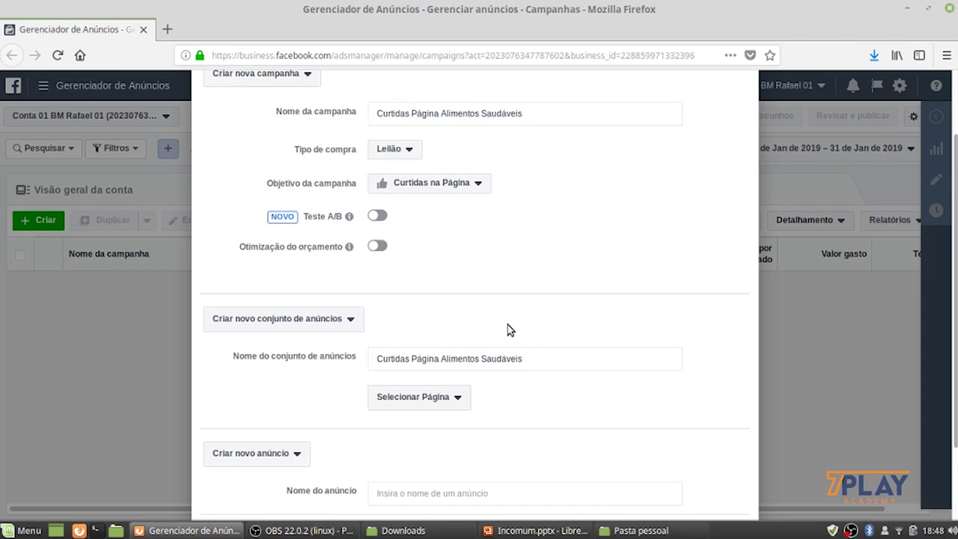
Select the Page Alimentos Saudáveis from BM Rafael 01 for the new ad set
click(464, 398)
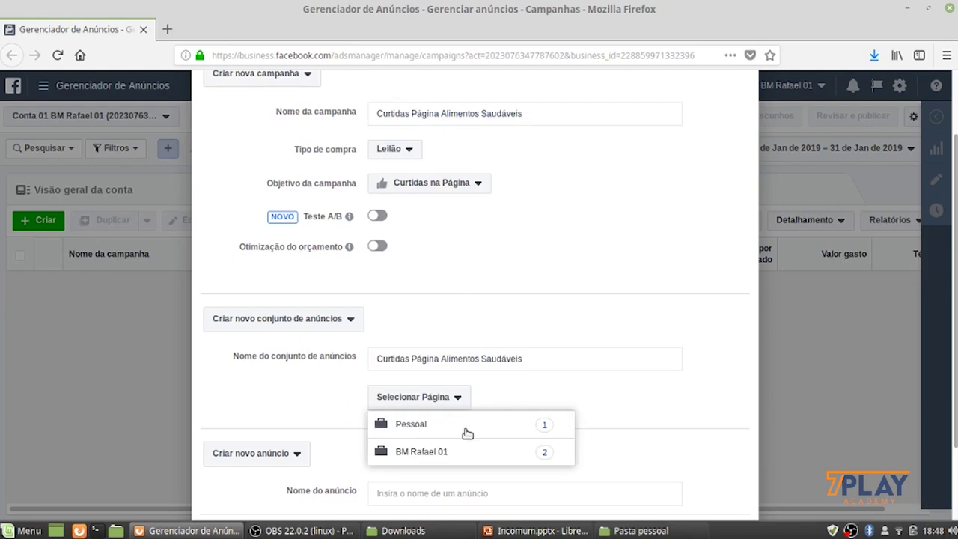
click(423, 454)
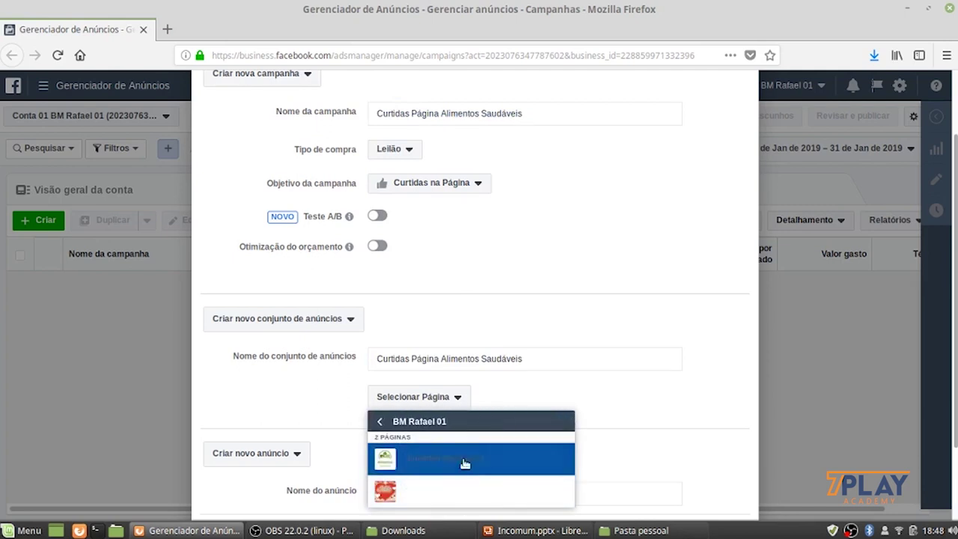
click(494, 459)
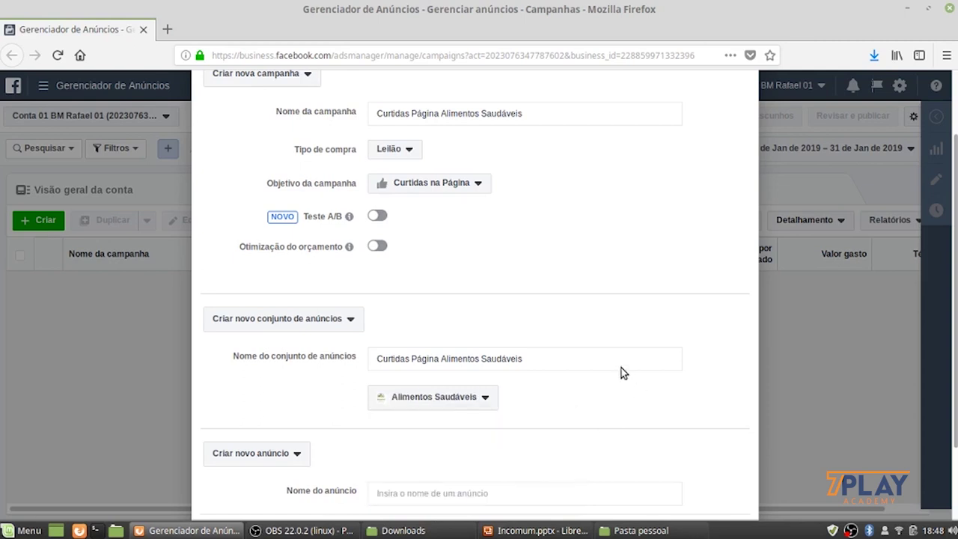
Copy the ad set name Curtidas Página Alimentos Saudáveis into the name of the new ad
scroll(543, 383, down, 2)
drag(535, 278, 357, 278)
key(ctrl+c)
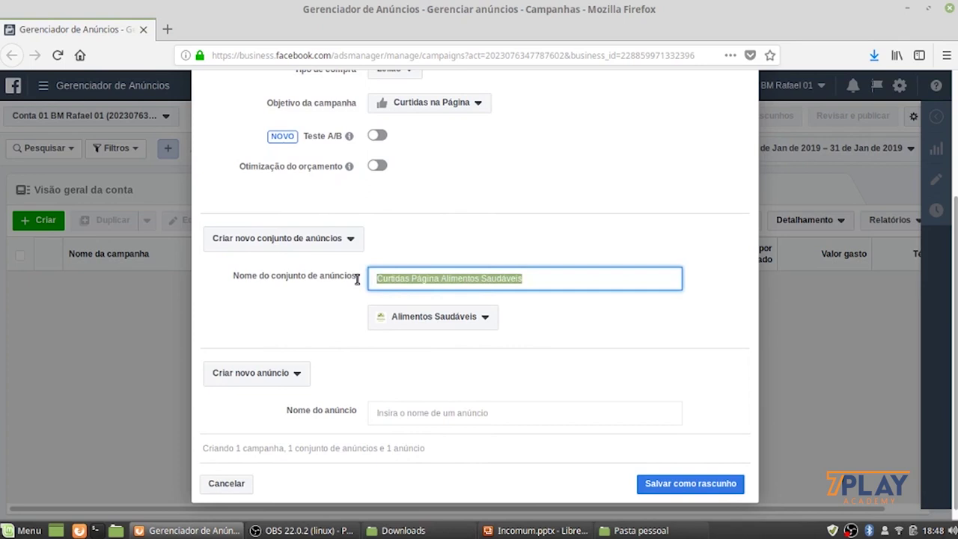
click(430, 416)
key(ctrl+v)
click(567, 361)
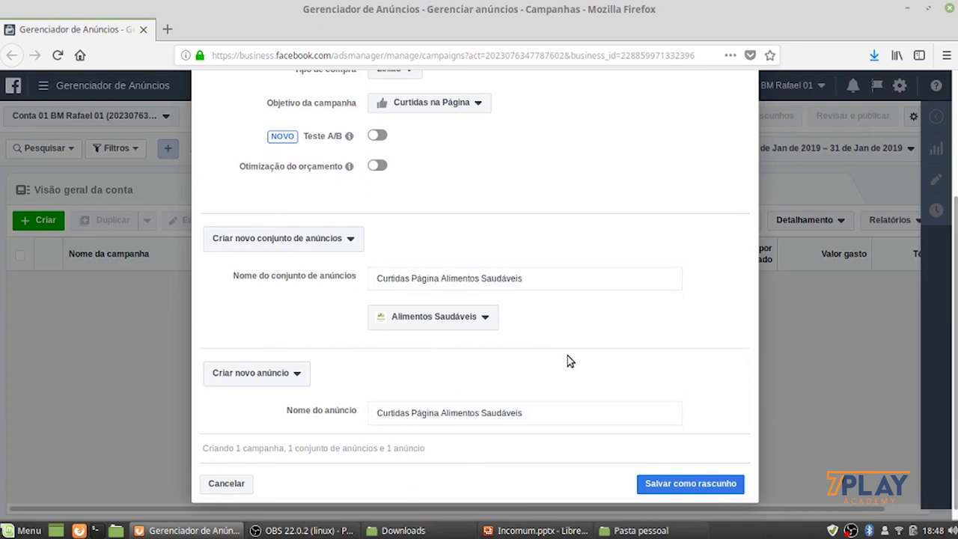
Review the campaign, ad set and ad entries of the Criação rápida form and save them as a draft
scroll(521, 395, up, 2)
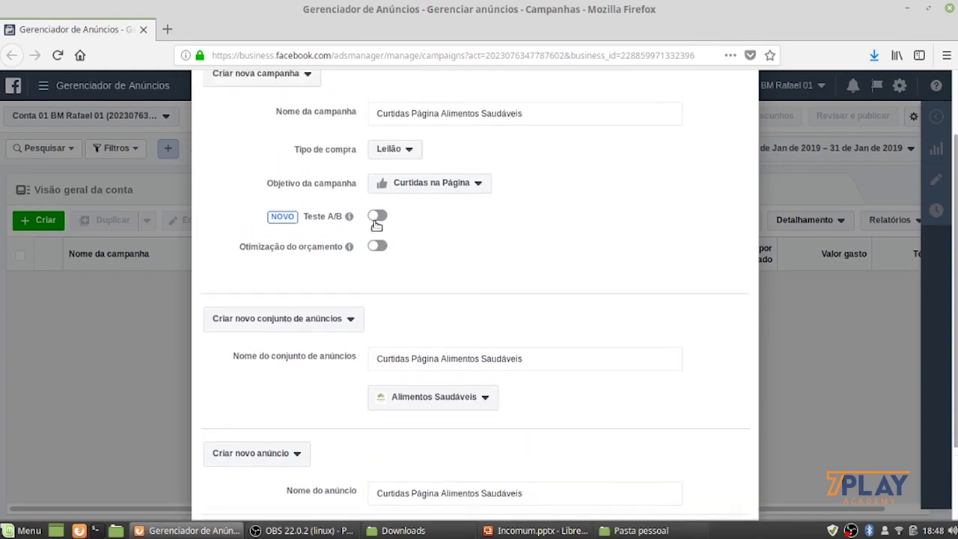
scroll(498, 361, down, 2)
scroll(498, 362, up, 4)
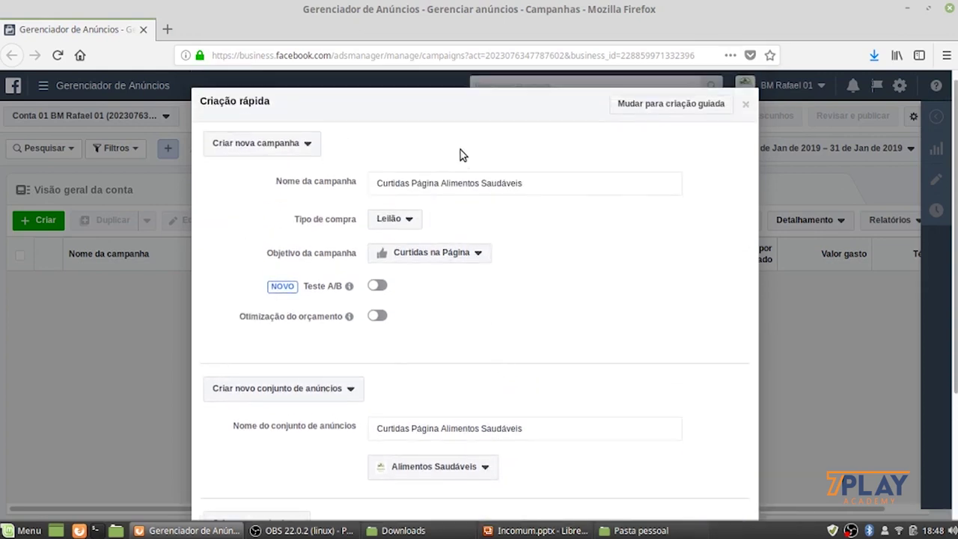
scroll(516, 359, down, 4)
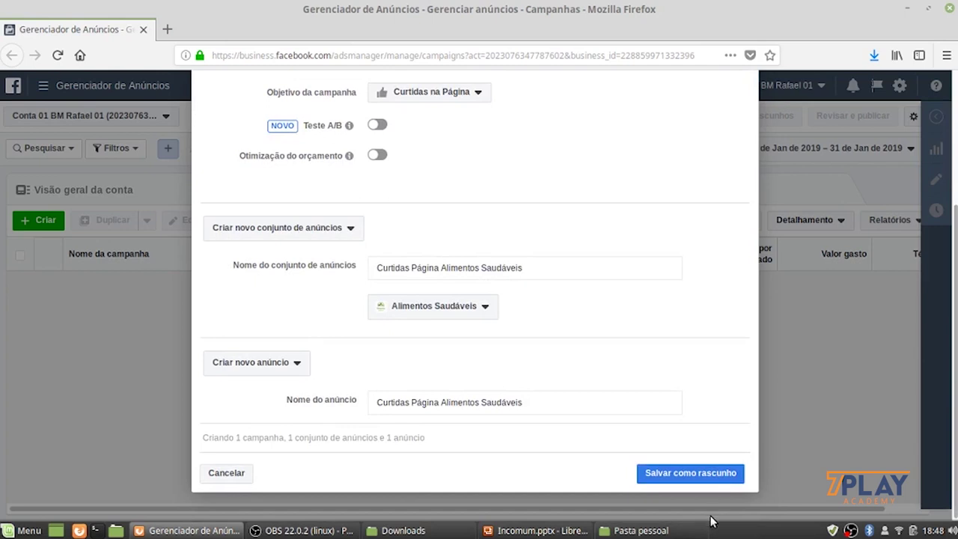
click(700, 472)
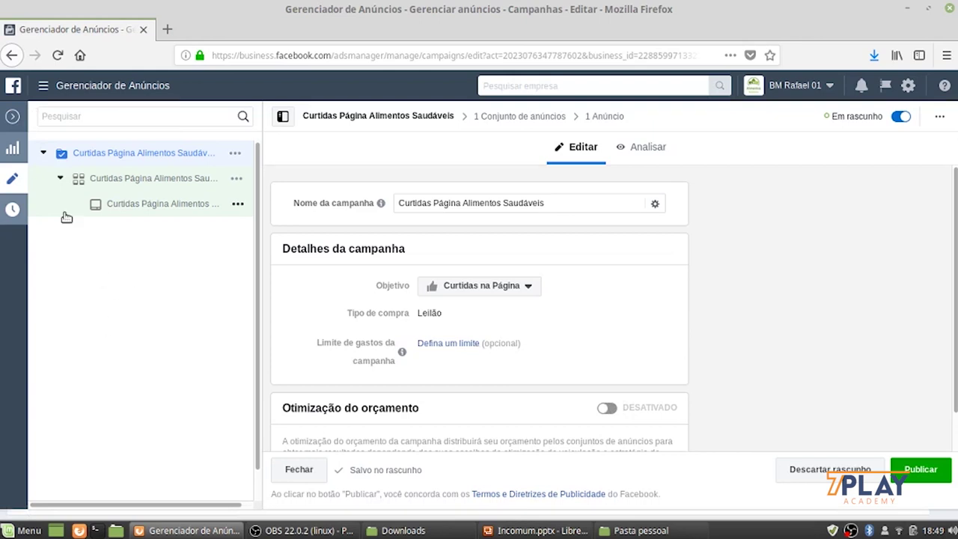
Return to the campaign list and open the ad set Curtidas Página Alimentos Saudáveis for editing
click(21, 135)
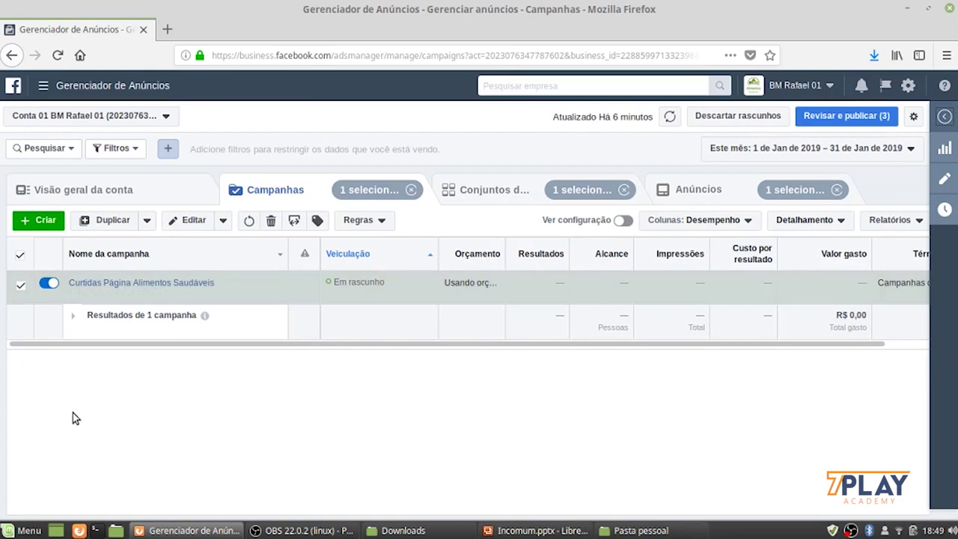
mouse_move(204, 315)
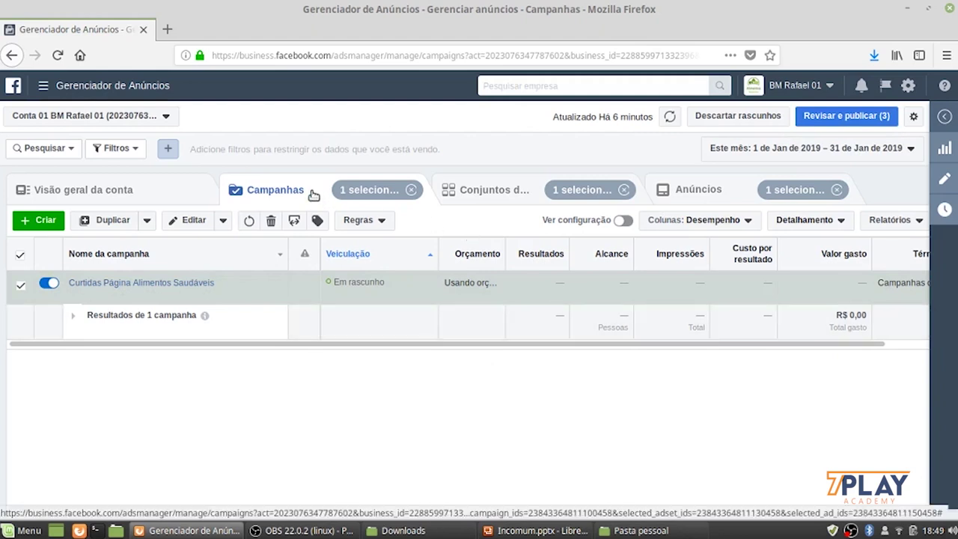
click(453, 190)
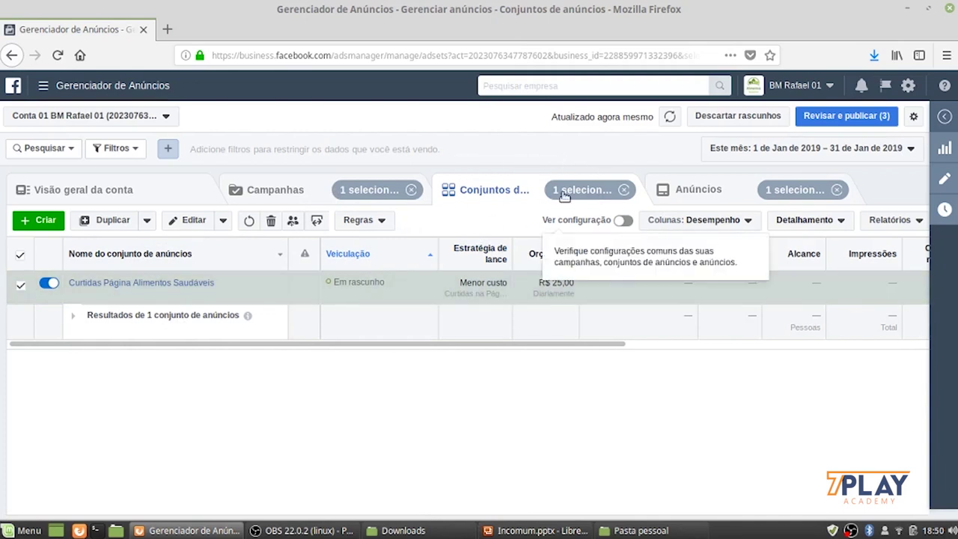
mouse_move(187, 288)
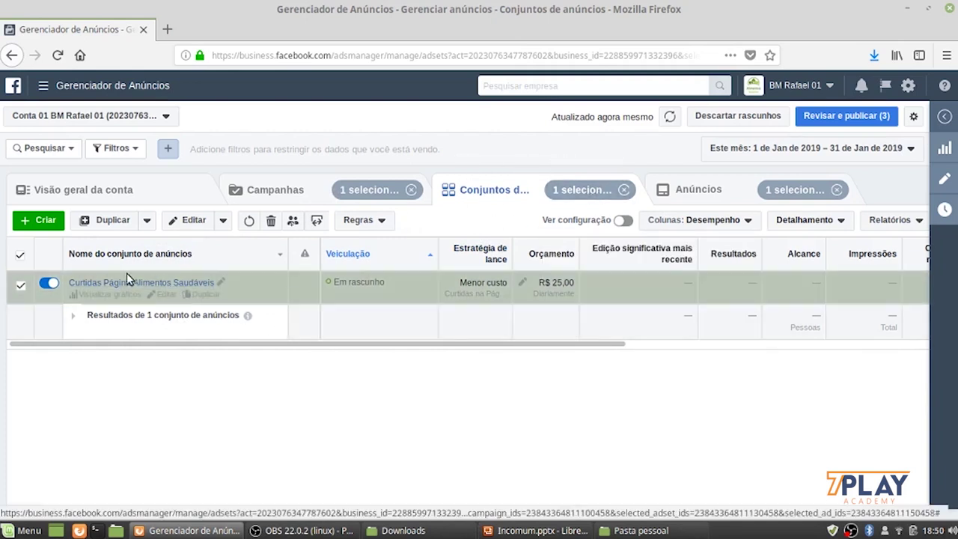
click(162, 295)
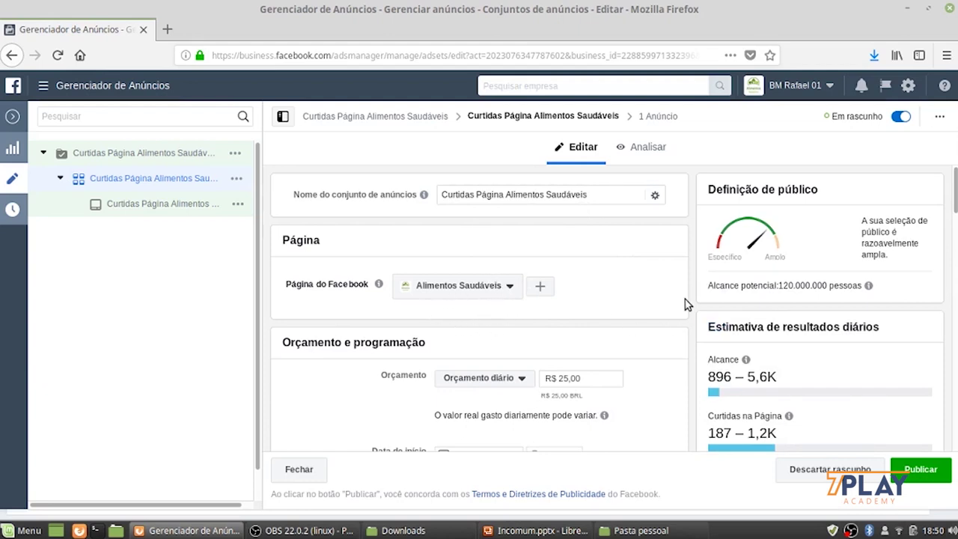
Examine the ad set's daily budget, start and end date, ad scheduling and Público settings
scroll(648, 314, down, 1)
scroll(648, 314, down, 2)
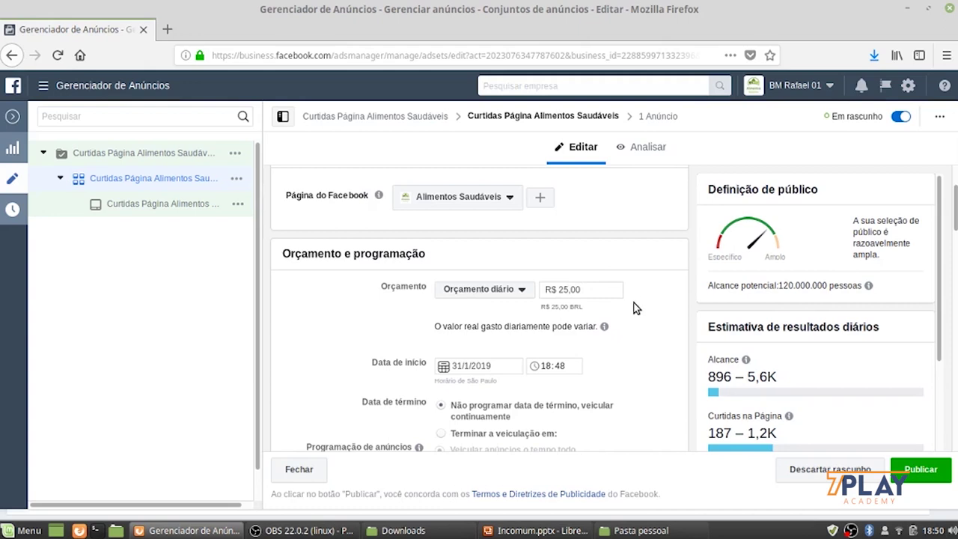
scroll(634, 306, down, 1)
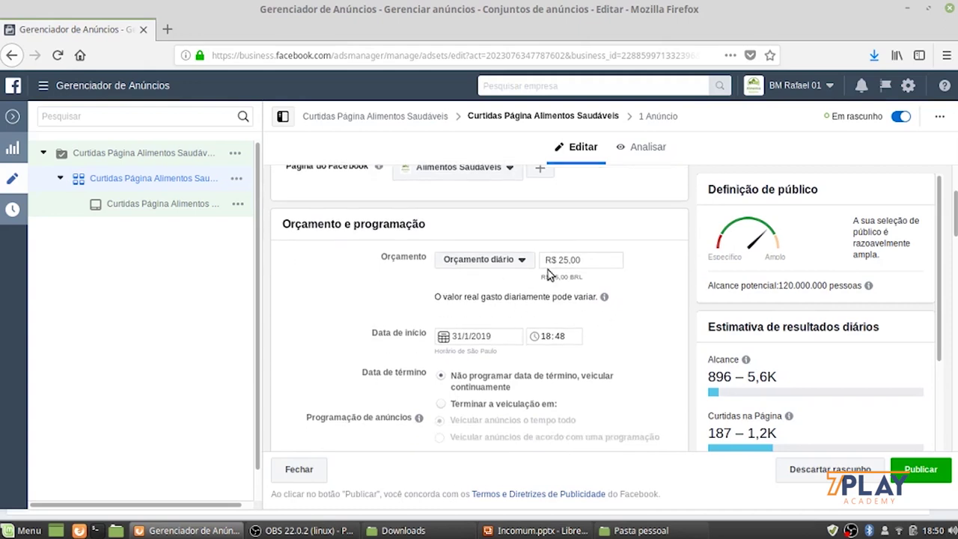
scroll(659, 346, down, 2)
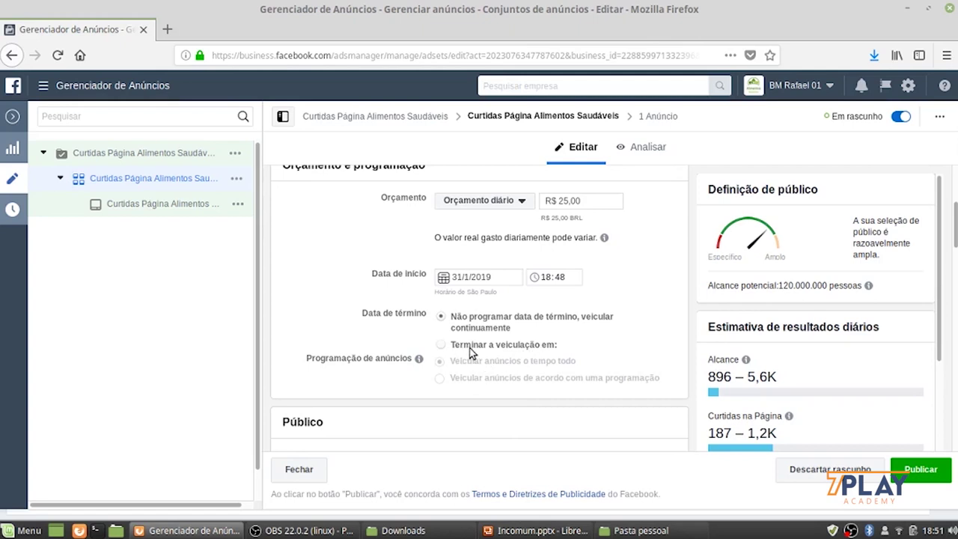
scroll(665, 389, down, 2)
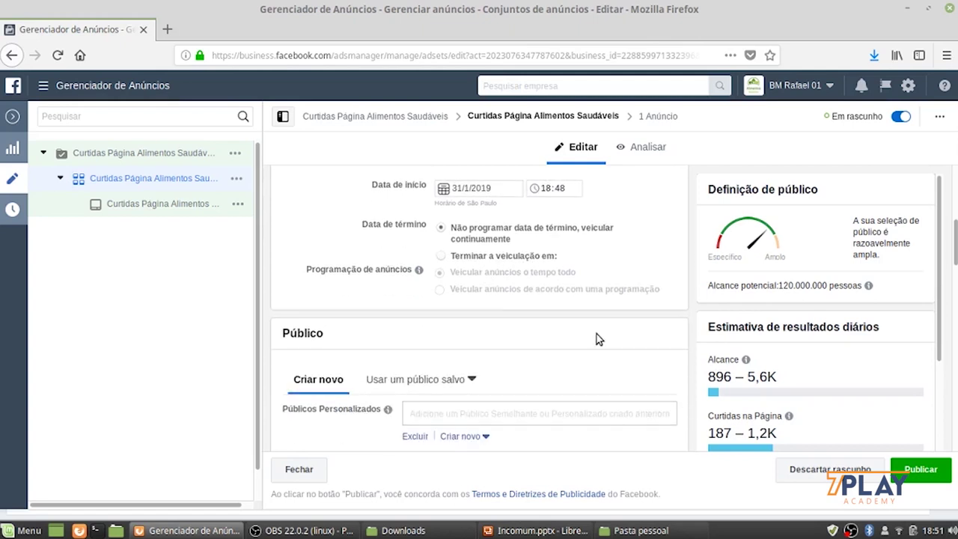
scroll(621, 303, down, 1)
scroll(603, 305, up, 3)
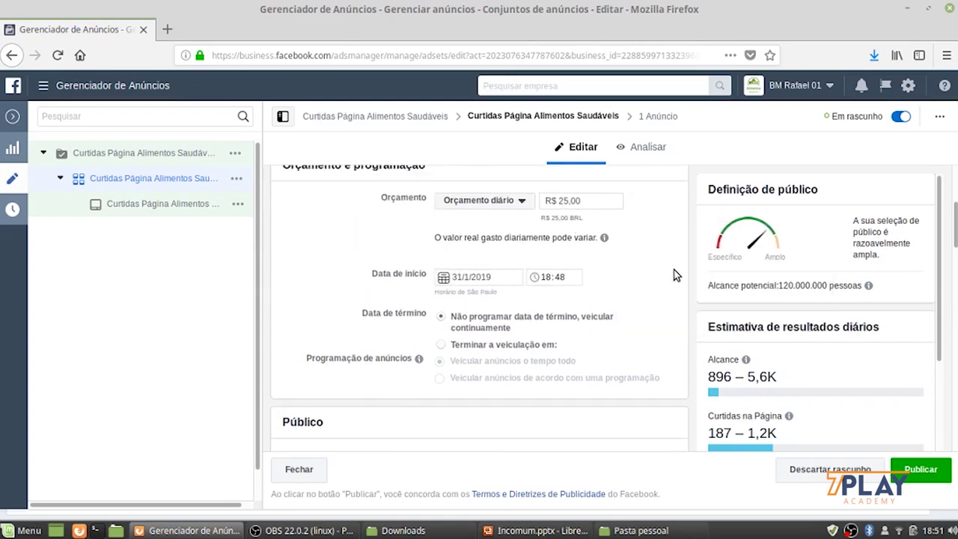
scroll(632, 288, down, 4)
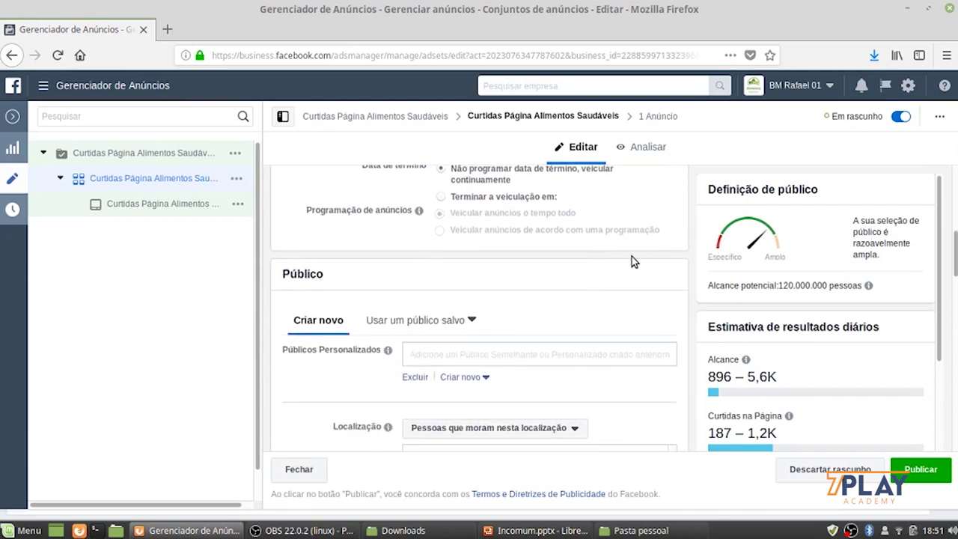
Exclude the city of São Paulo, São Paulo (state), from the ad set's location targeting within Brasil
scroll(632, 260, down, 1)
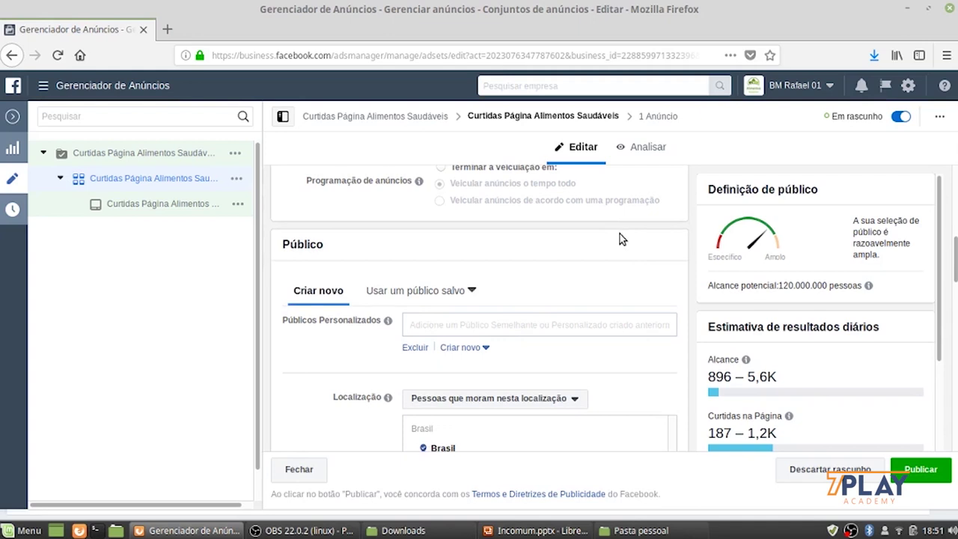
scroll(618, 234, down, 1)
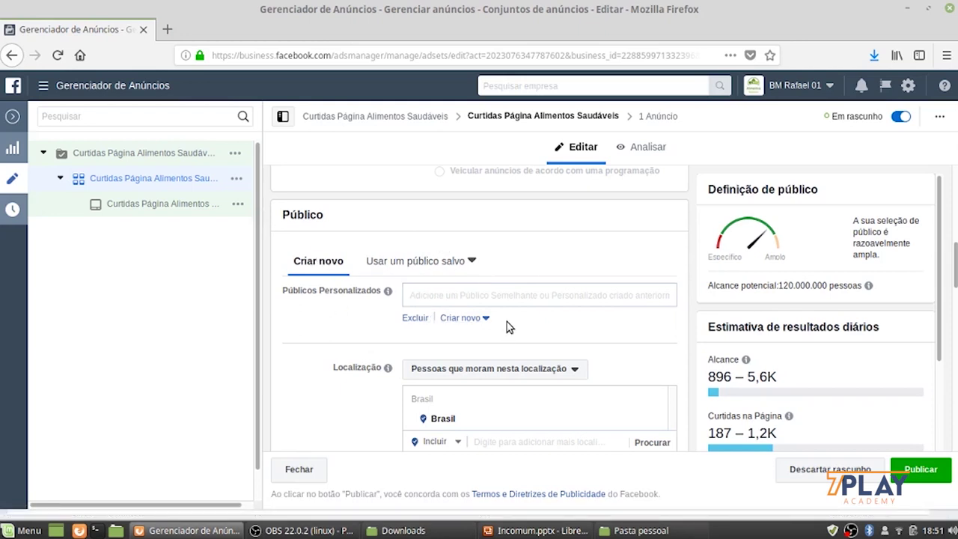
scroll(616, 370, down, 2)
scroll(591, 350, down, 3)
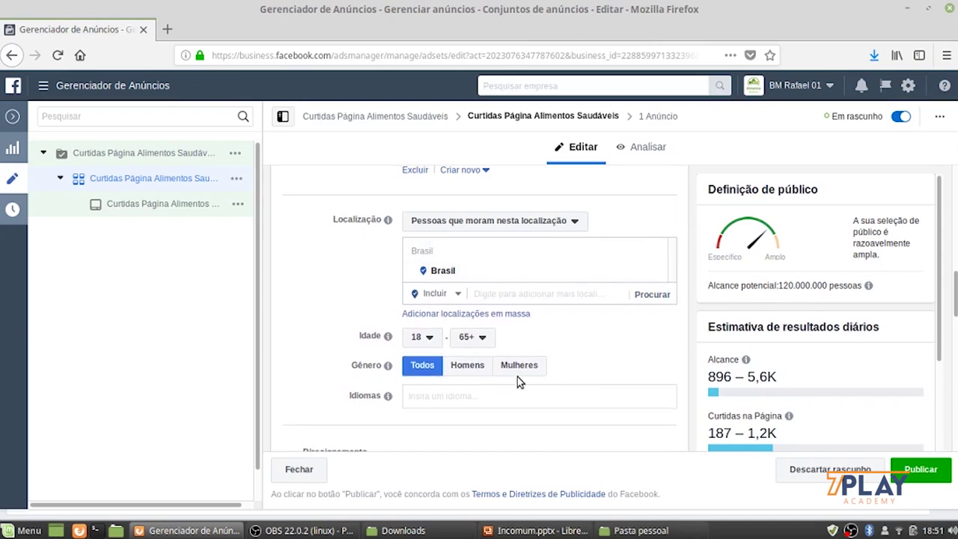
click(456, 294)
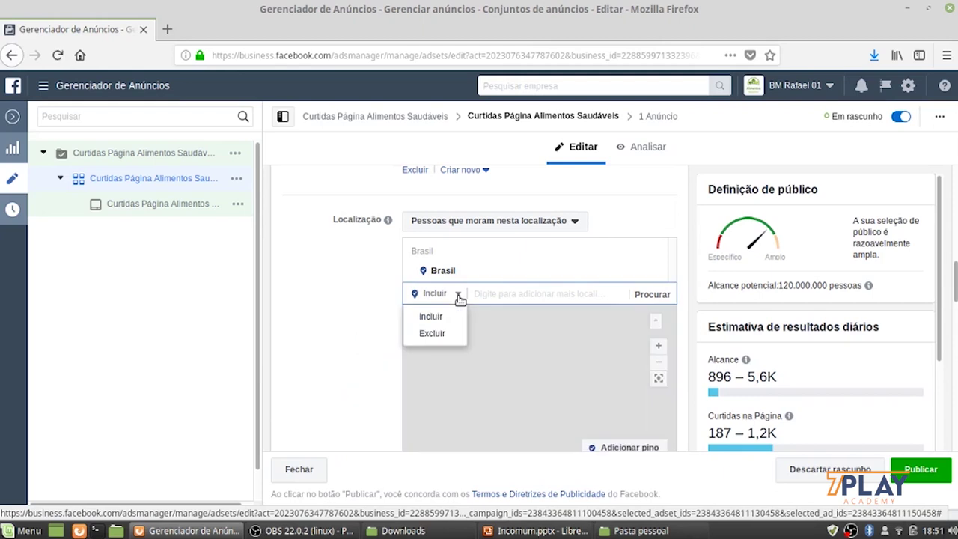
click(435, 335)
click(521, 291)
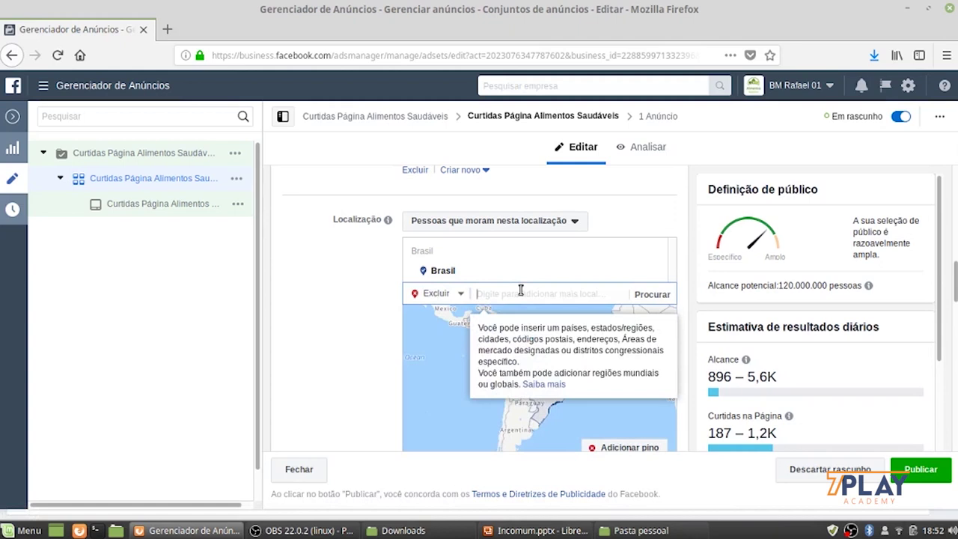
text(Sao paulo)
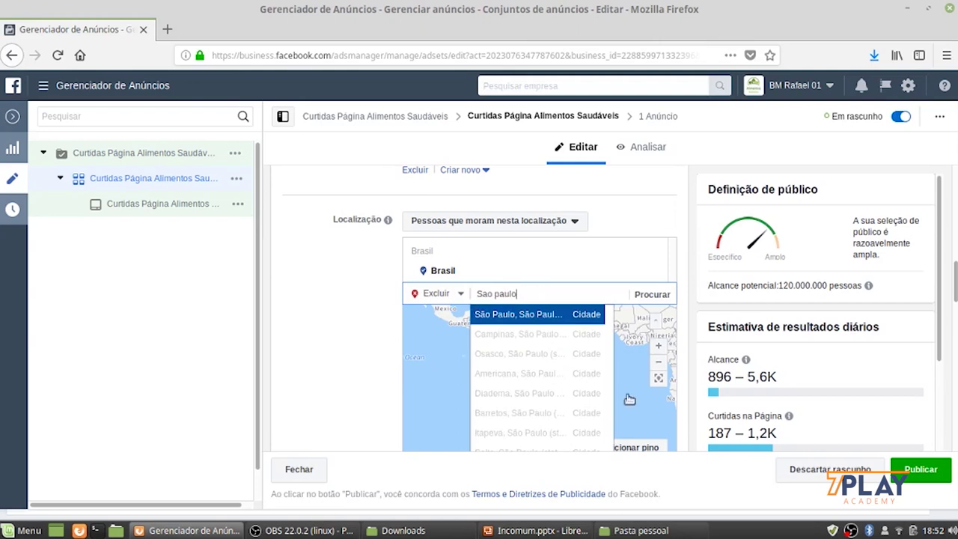
click(513, 314)
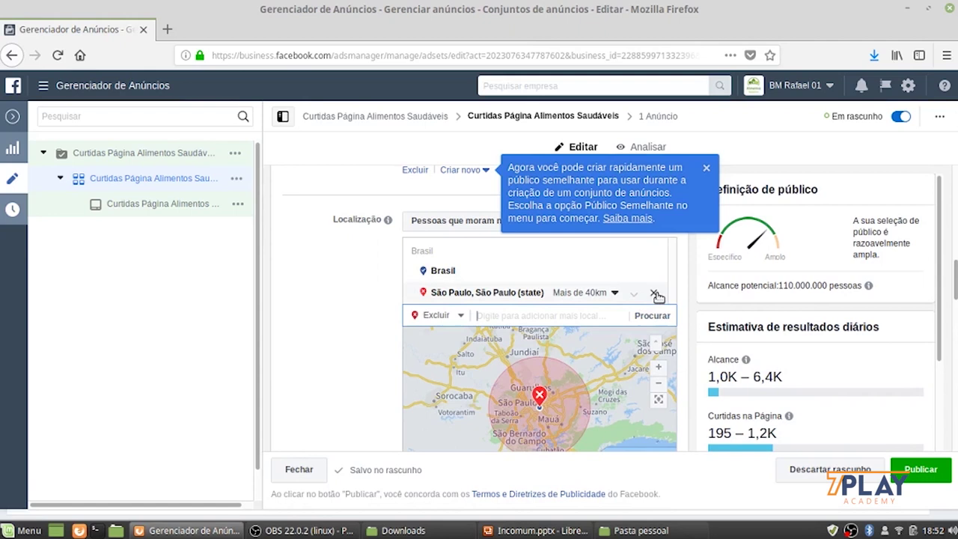
Remove the São Paulo exclusion from Localização and set the location mode back to Incluir
key(BackSpace)
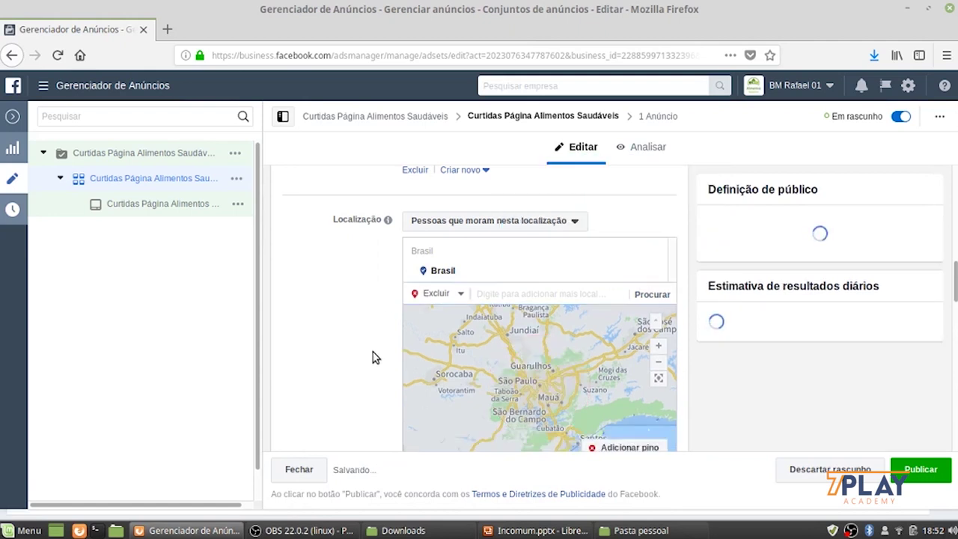
click(451, 295)
click(432, 333)
click(453, 298)
click(443, 323)
Examine the minimum and maximum age options available for the audience without changing them
scroll(353, 303, down, 3)
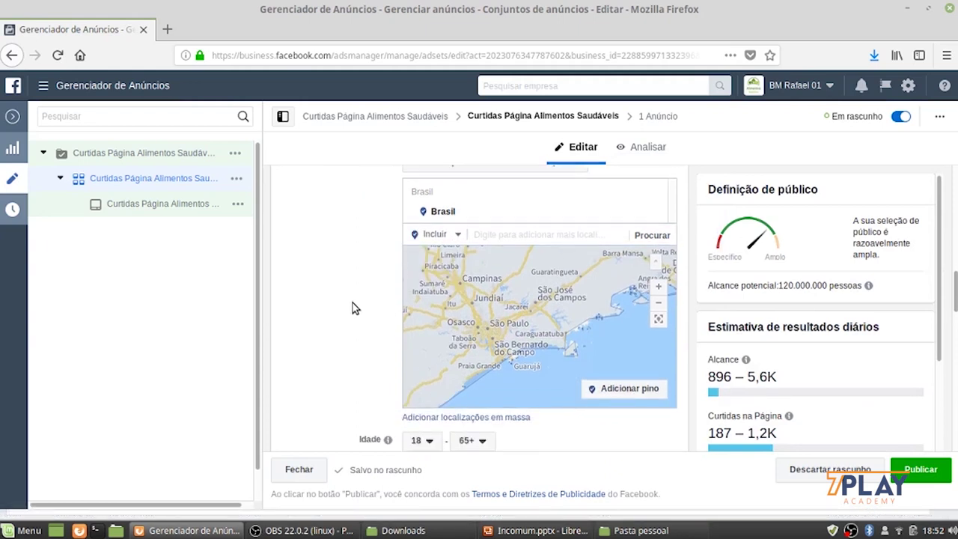
scroll(338, 274, down, 1)
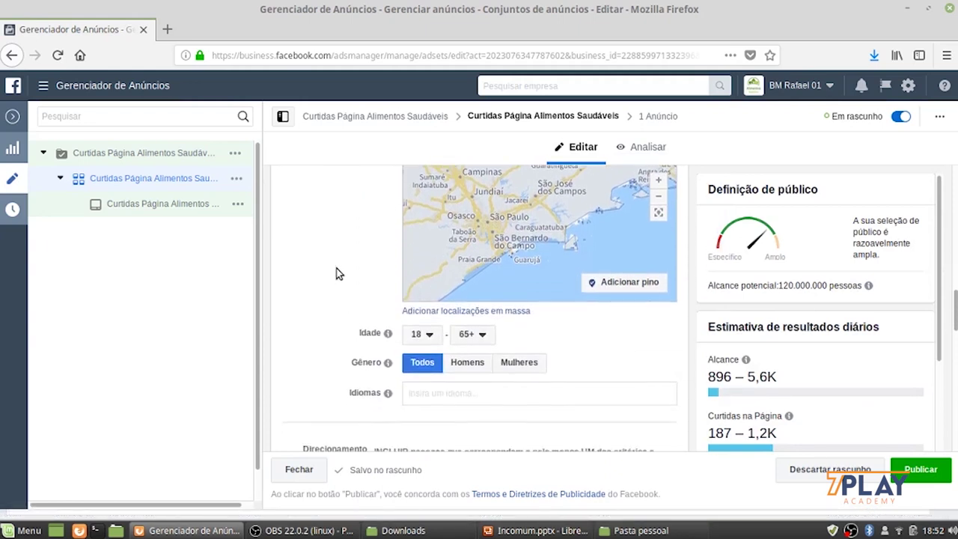
click(422, 322)
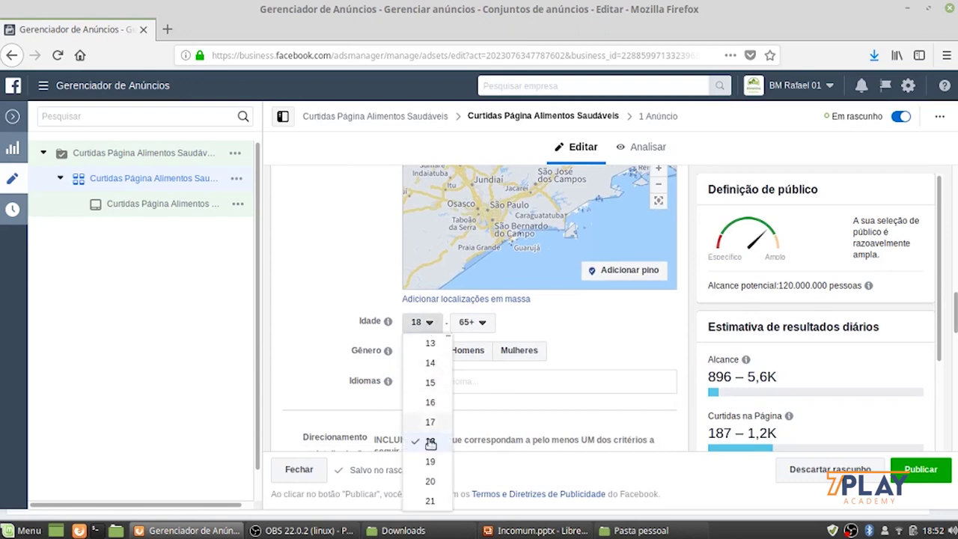
scroll(427, 393, down, 2)
scroll(430, 398, up, 2)
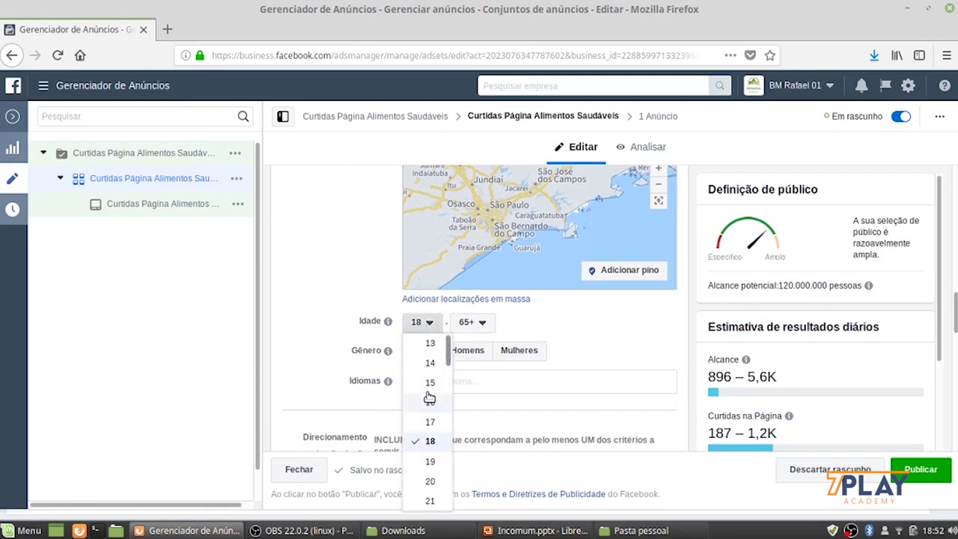
click(560, 327)
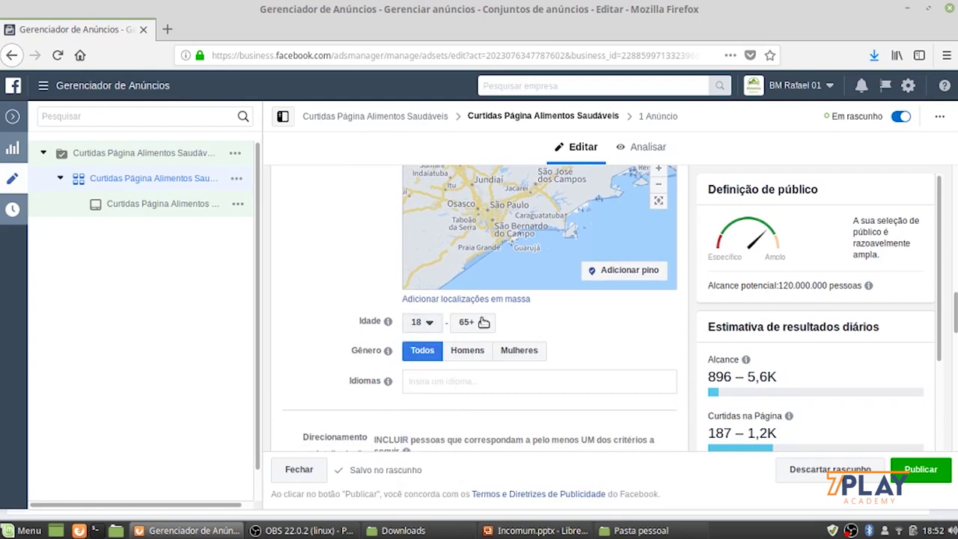
click(479, 322)
scroll(488, 424, down, 2)
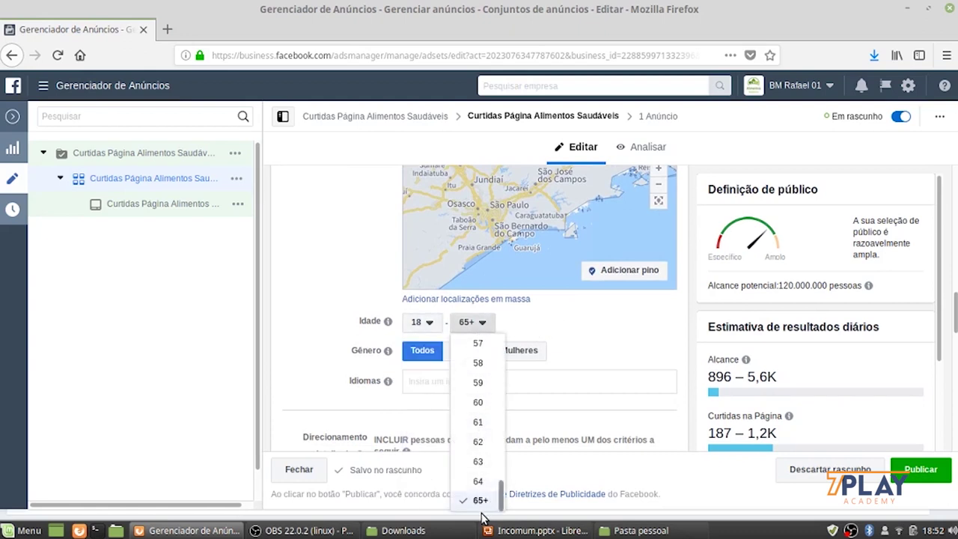
click(605, 331)
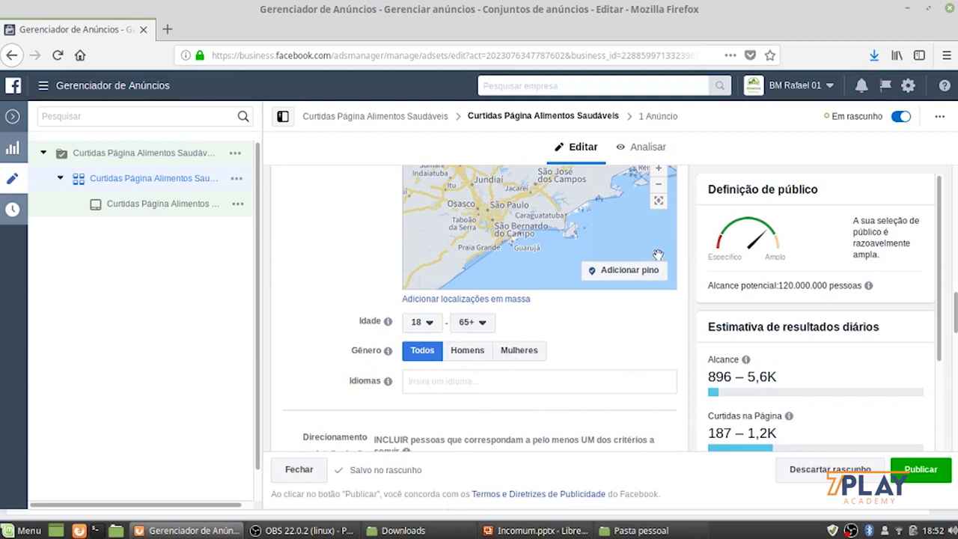
Restrict the audience to Mulheres with an age range of 25 to 45
mouse_move(814, 252)
click(516, 358)
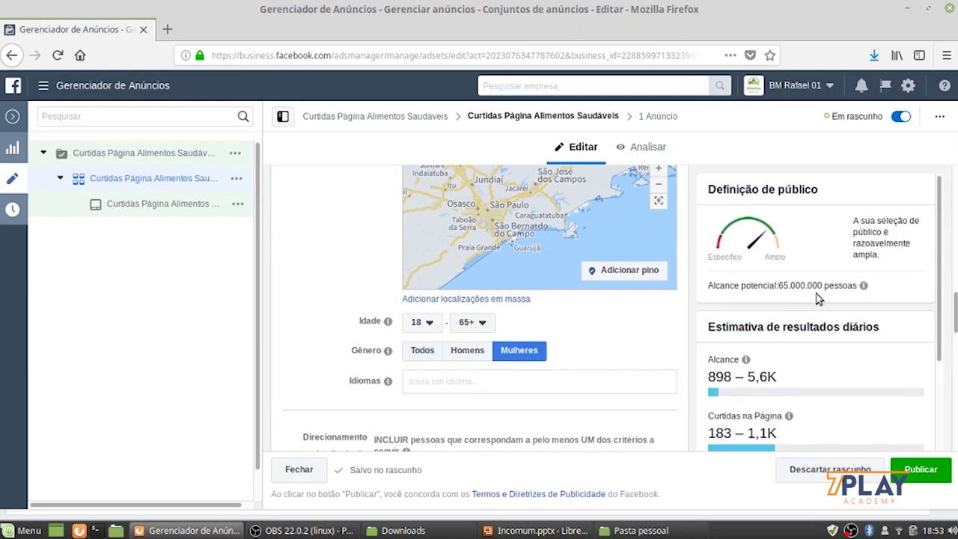
click(428, 322)
scroll(438, 419, down, 5)
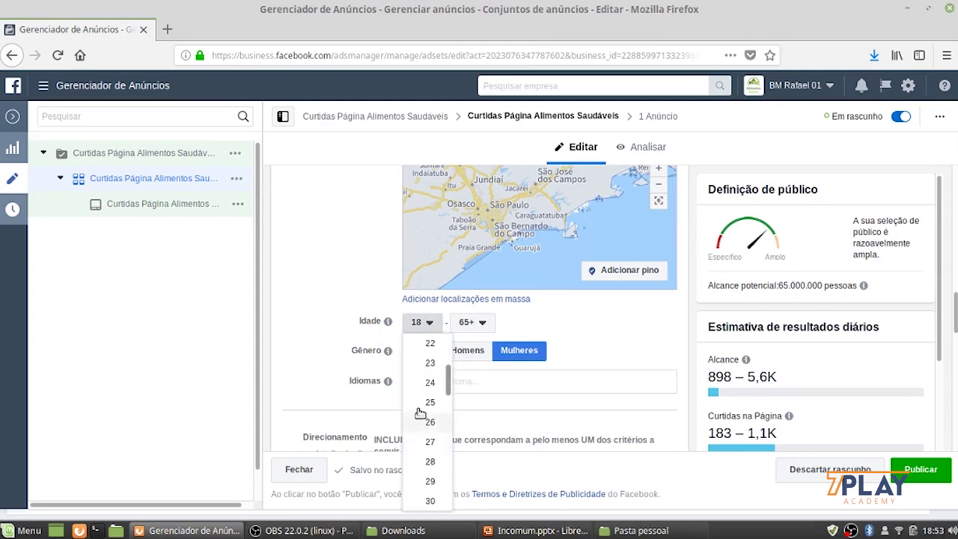
click(430, 402)
click(485, 324)
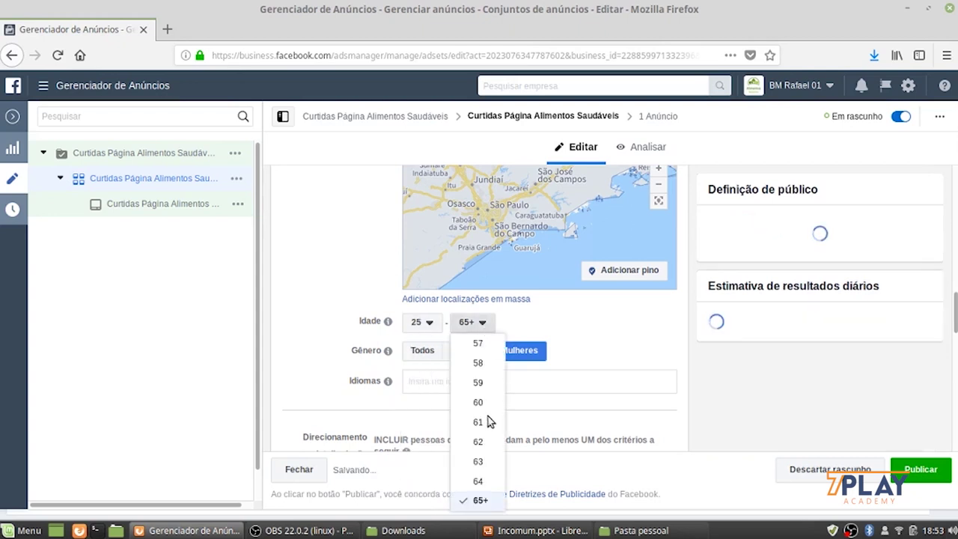
scroll(482, 424, up, 5)
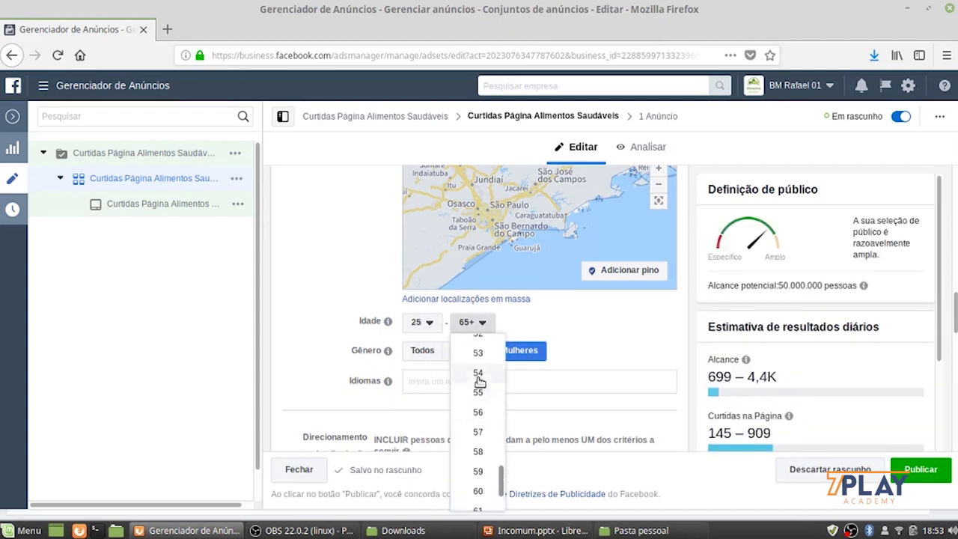
scroll(479, 433, up, 2)
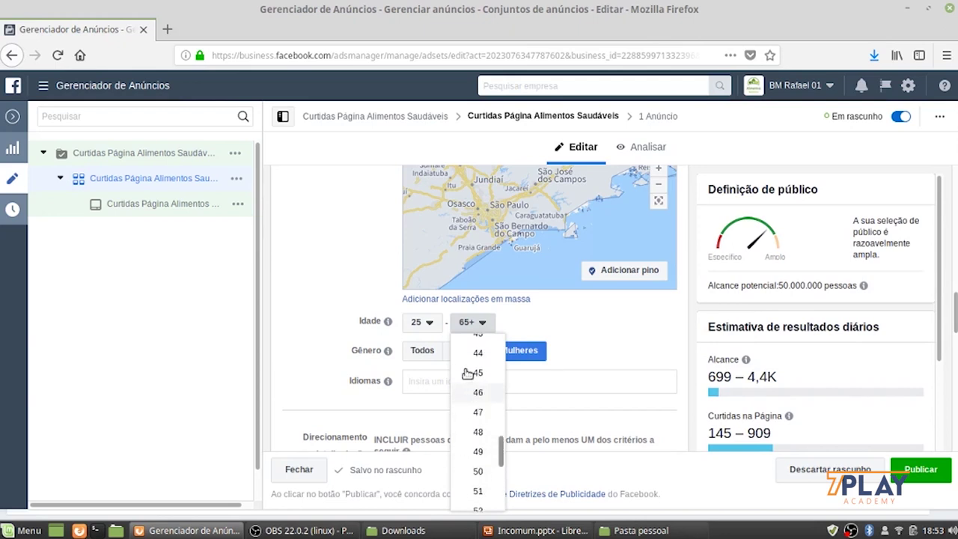
click(516, 345)
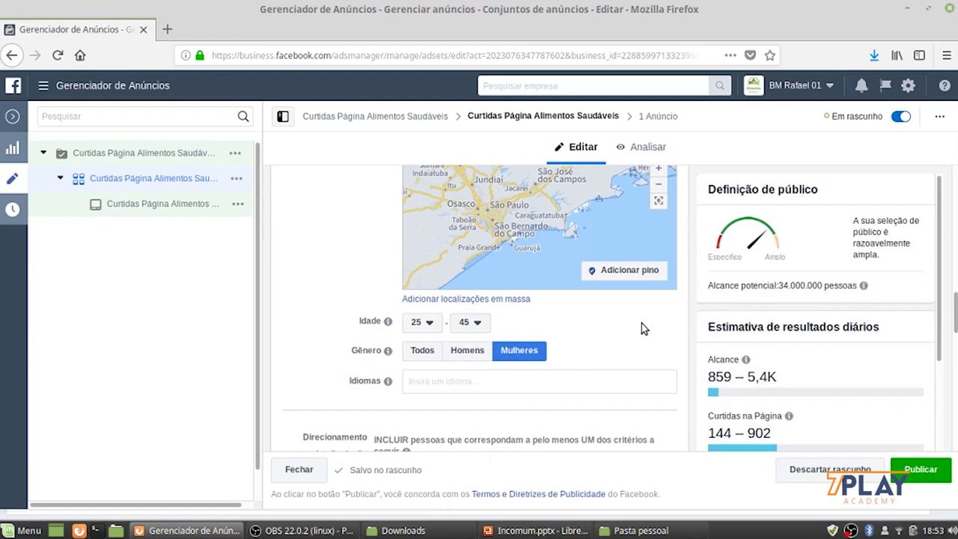
Restore the audience's age range to 18–65+ and its gender to Todos
click(435, 327)
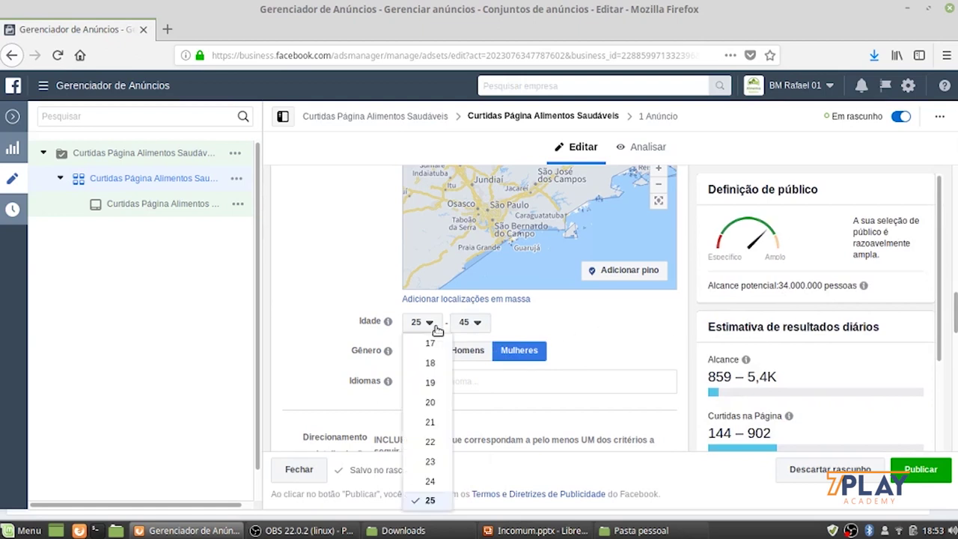
click(429, 363)
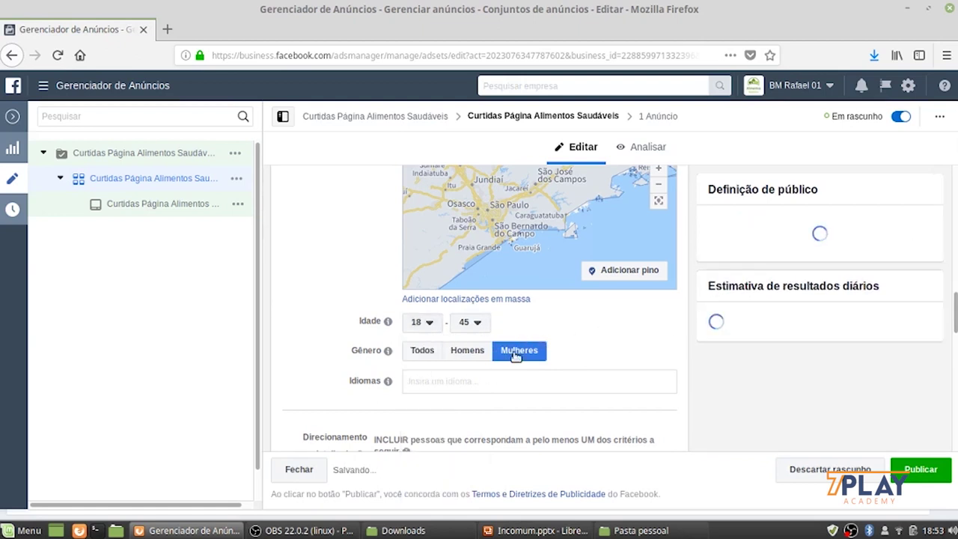
click(477, 323)
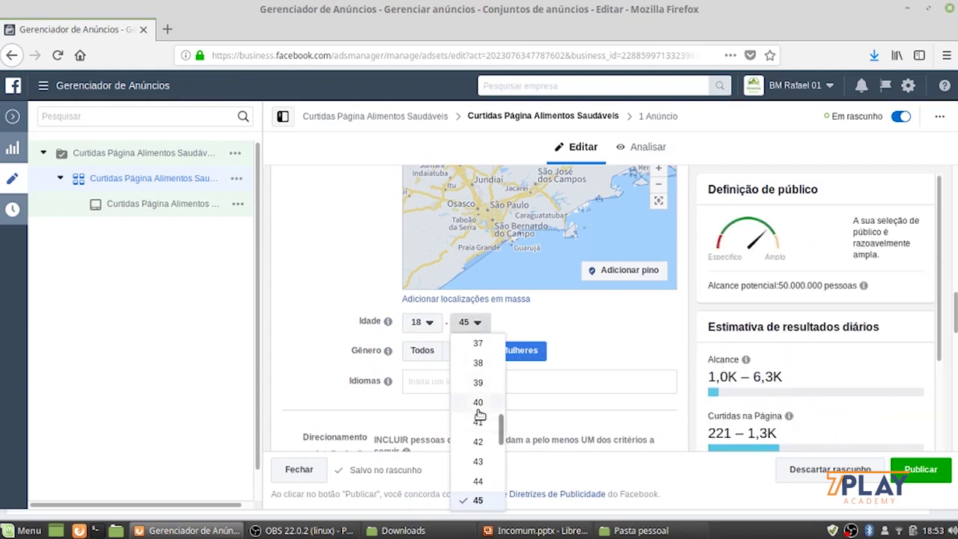
scroll(484, 426, down, 5)
scroll(483, 427, down, 2)
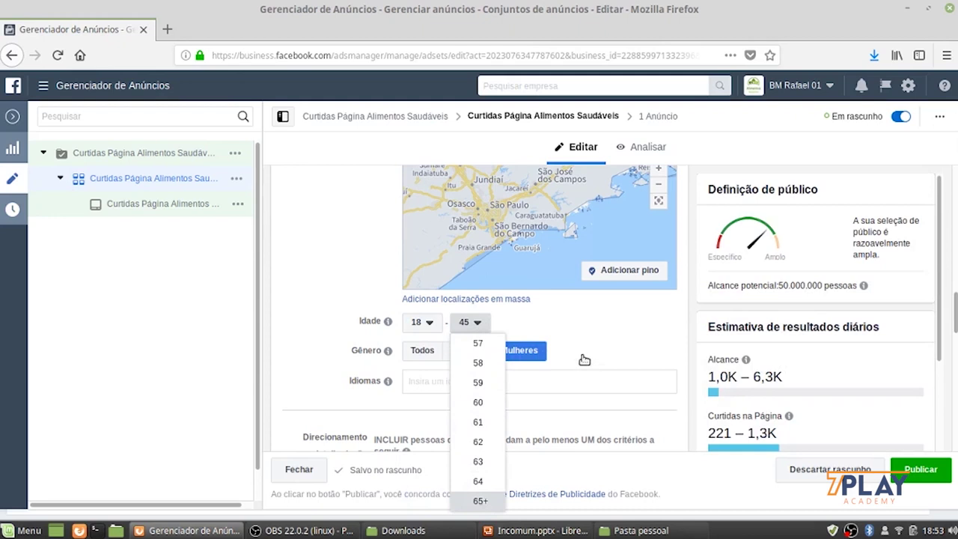
click(480, 501)
click(509, 345)
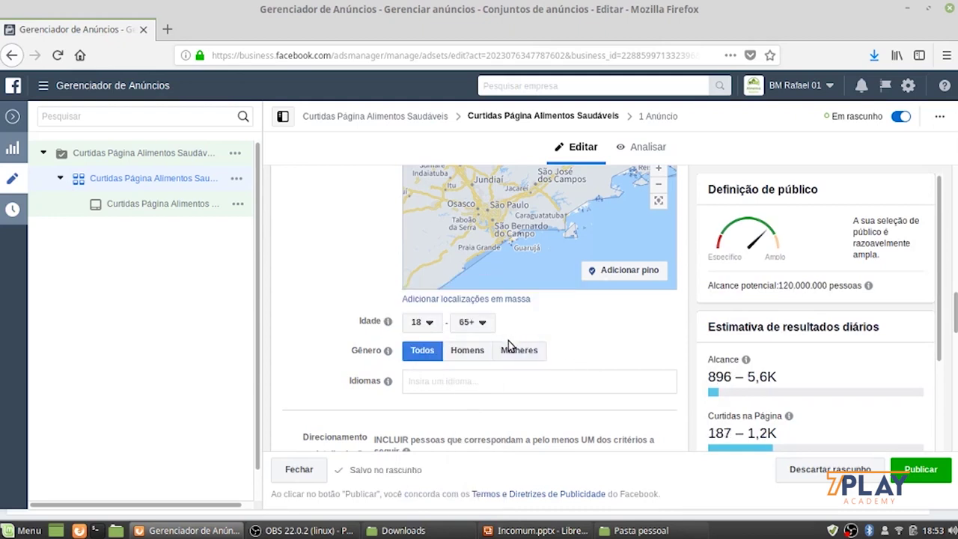
Search the detailed targeting for sabonete and add the interest Sabão to the included criteria
scroll(621, 381, down, 1)
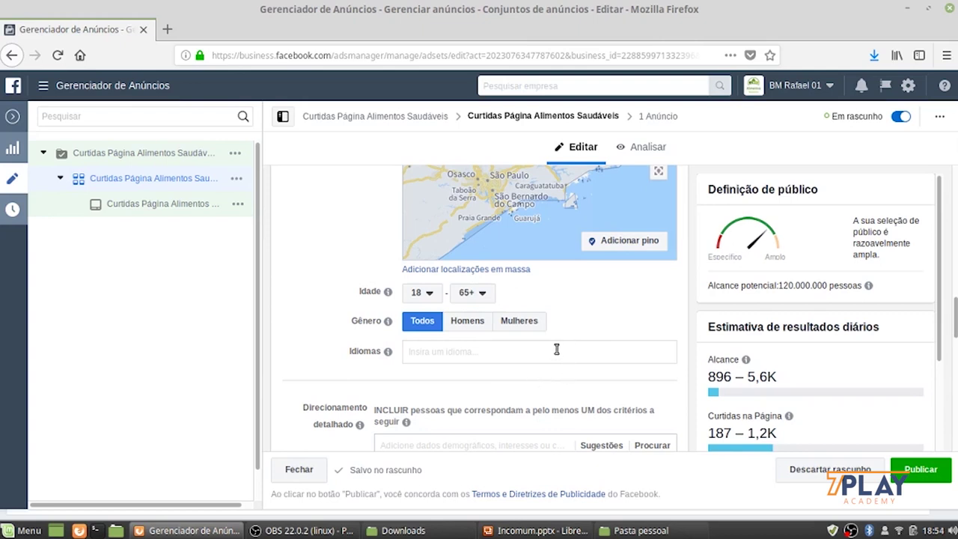
scroll(582, 335, down, 5)
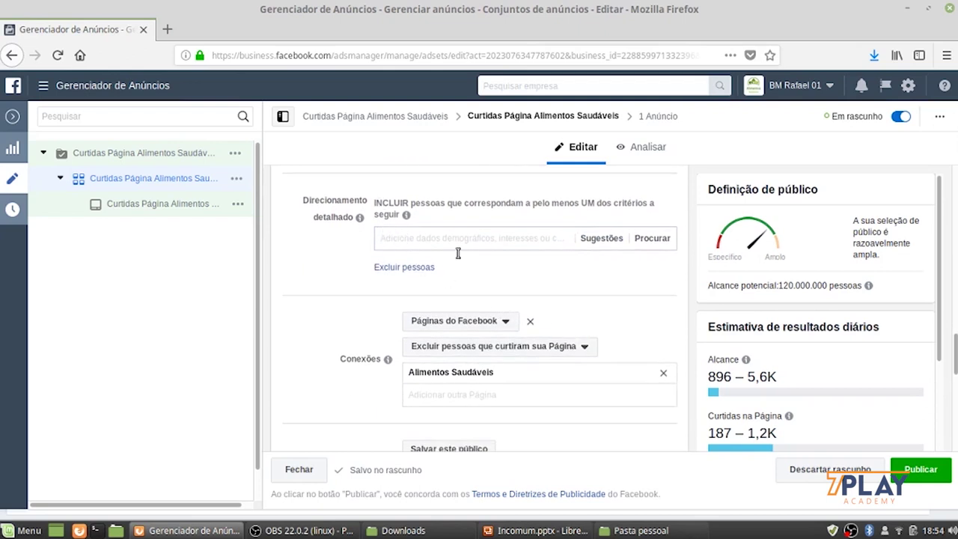
click(472, 237)
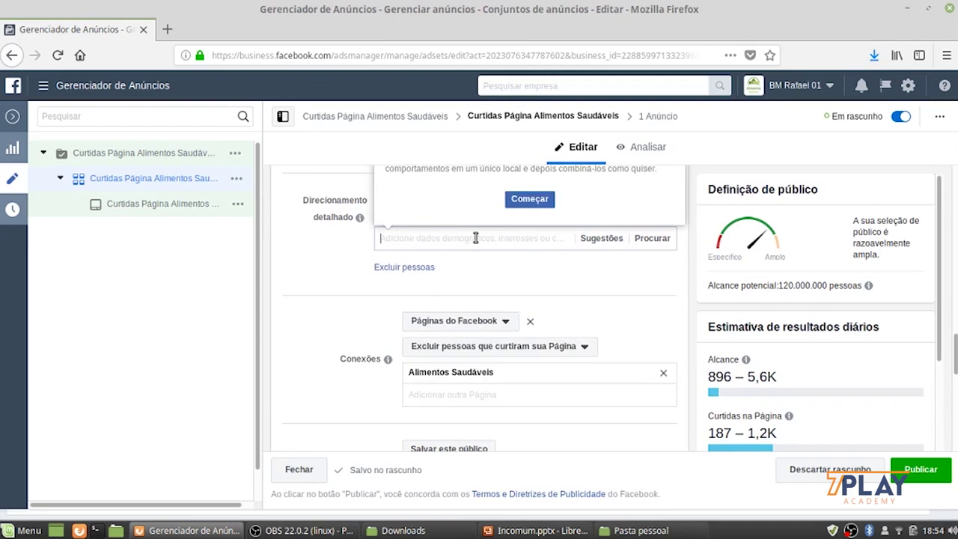
text(dsn)
key(BackSpace)
key(BackSpace)
key(BackSpace)
text(sabonete)
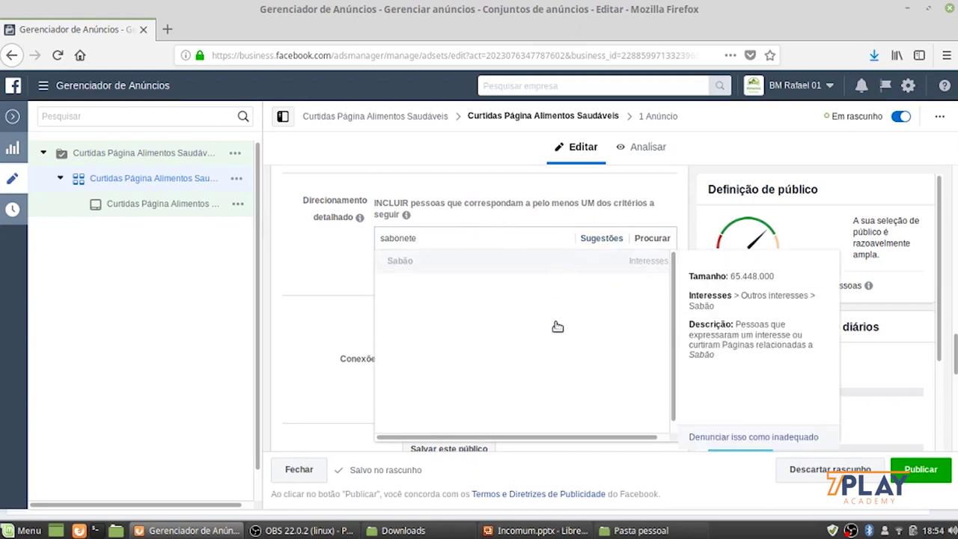
key(Return)
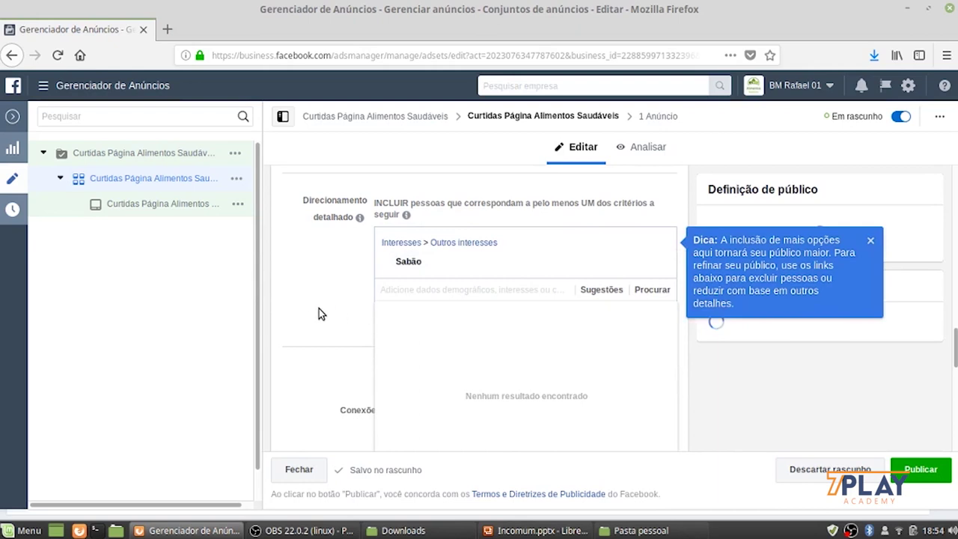
Check the details of the Sabão interest and remove it from the detailed targeting
scroll(318, 314, up, 3)
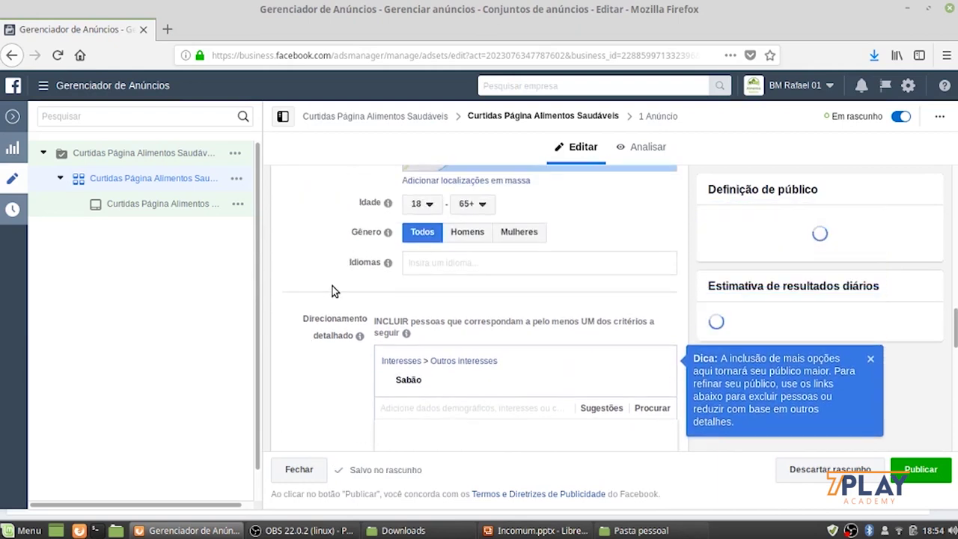
scroll(332, 289, down, 2)
mouse_move(662, 291)
mouse_move(412, 296)
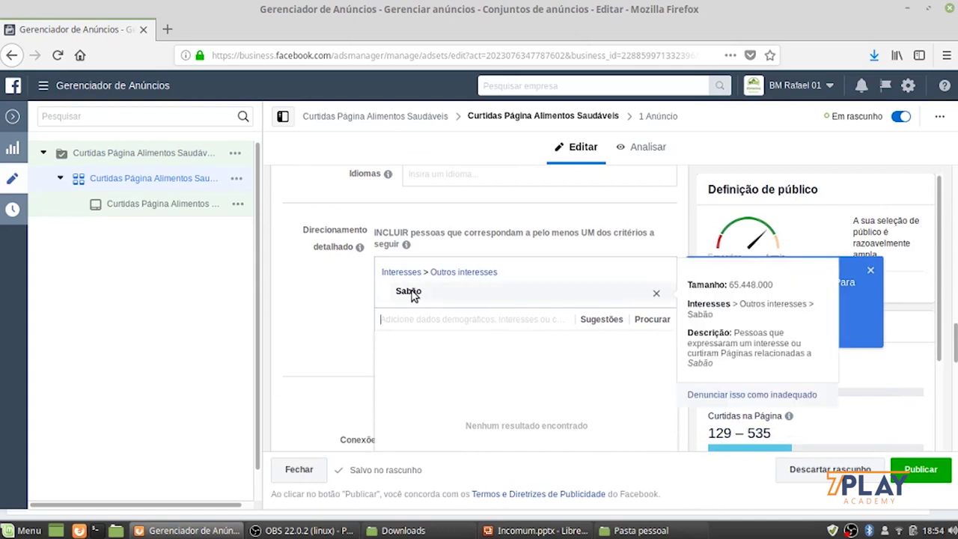
click(657, 277)
scroll(324, 325, down, 2)
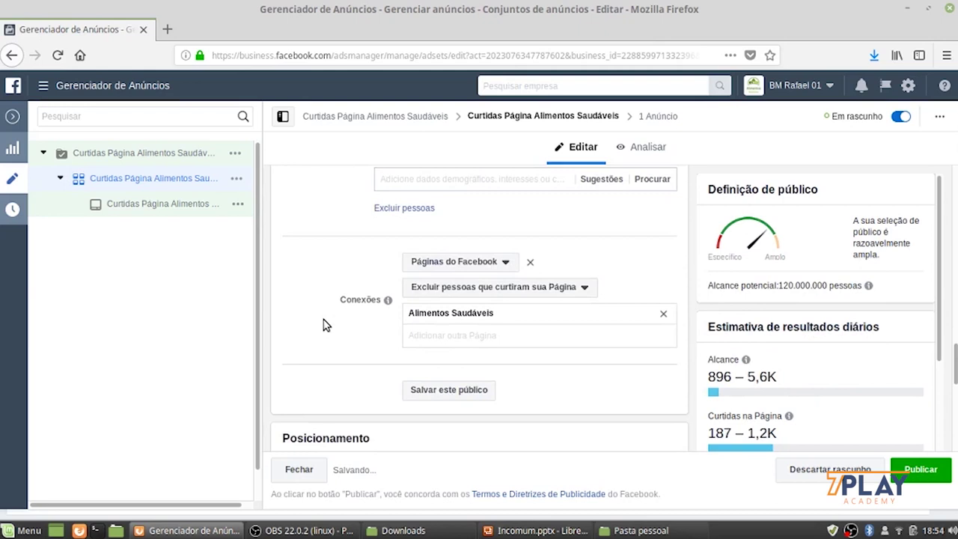
scroll(323, 324, down, 1)
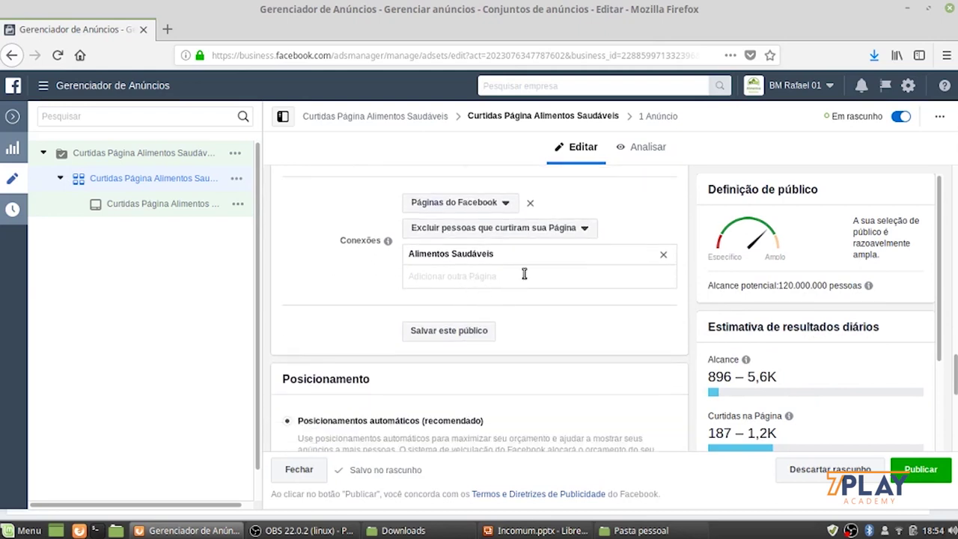
Switch the ad set's placement setting to Editar posicionamentos and check its device type options
mouse_move(707, 358)
scroll(564, 335, down, 2)
scroll(564, 335, down, 4)
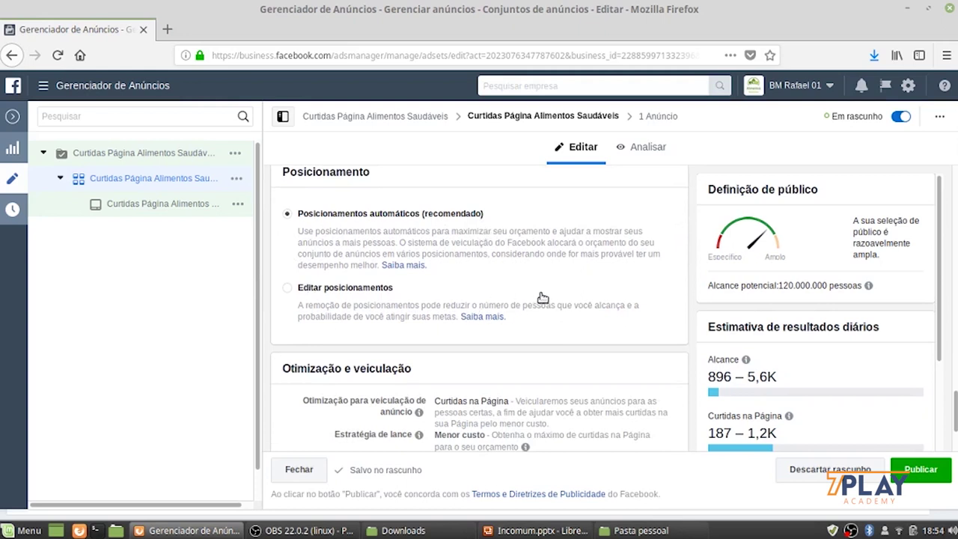
click(289, 292)
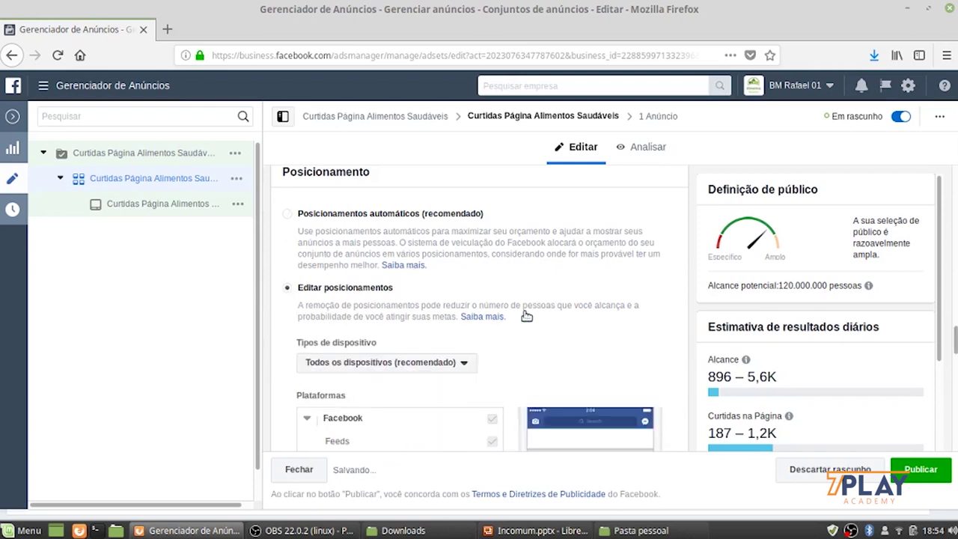
scroll(526, 315, down, 2)
scroll(526, 316, down, 1)
click(463, 245)
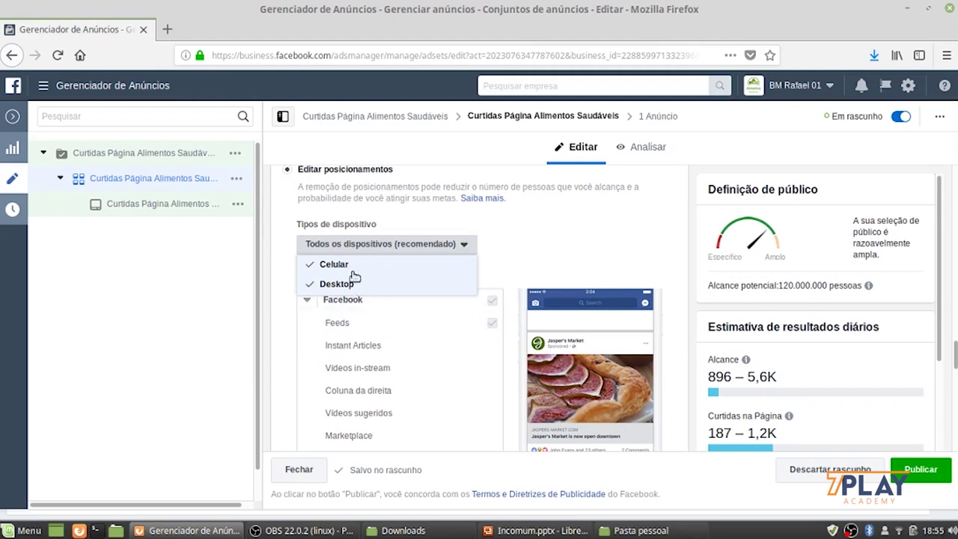
click(552, 248)
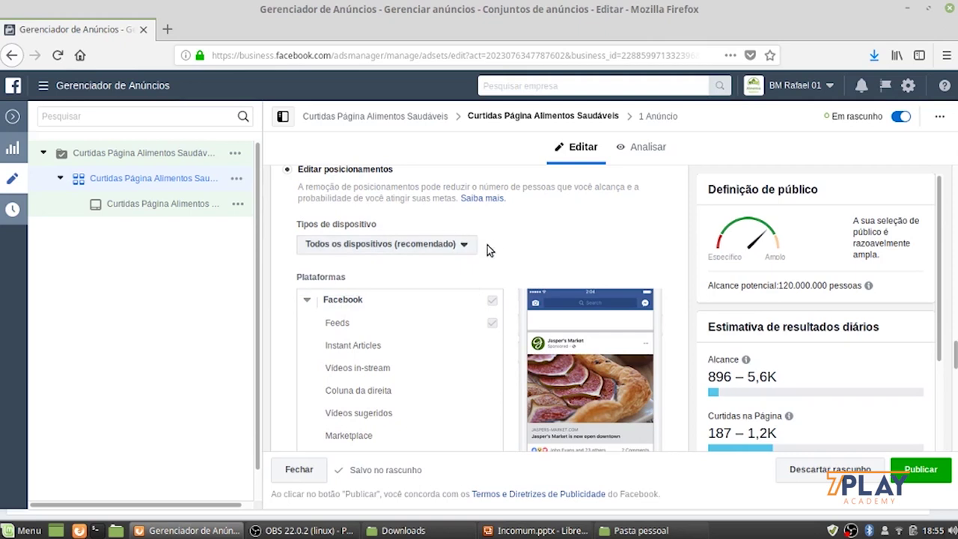
Examine the placements listed under Facebook, Instagram, Audience Network and Messenger and their availability for the Curtidas na Página objective
scroll(487, 285, down, 1)
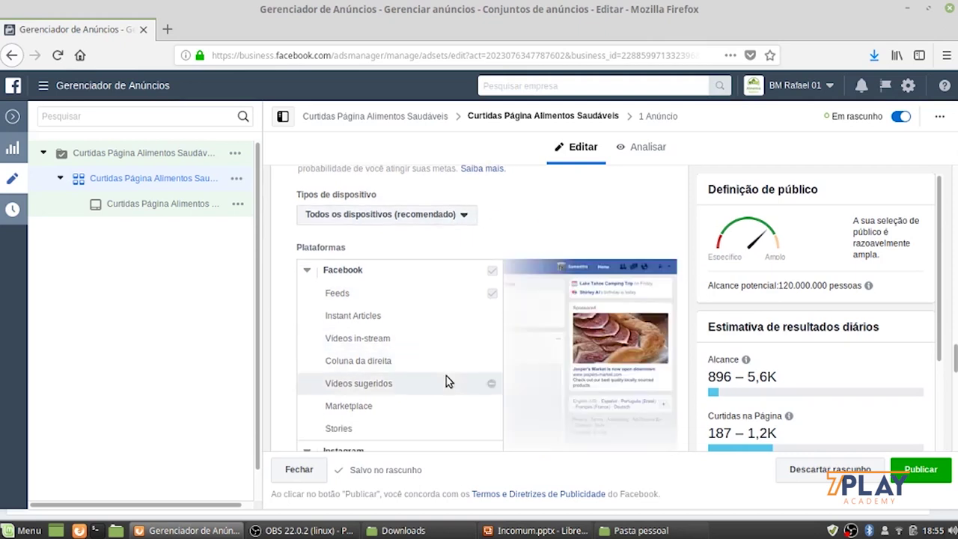
scroll(392, 329, down, 1)
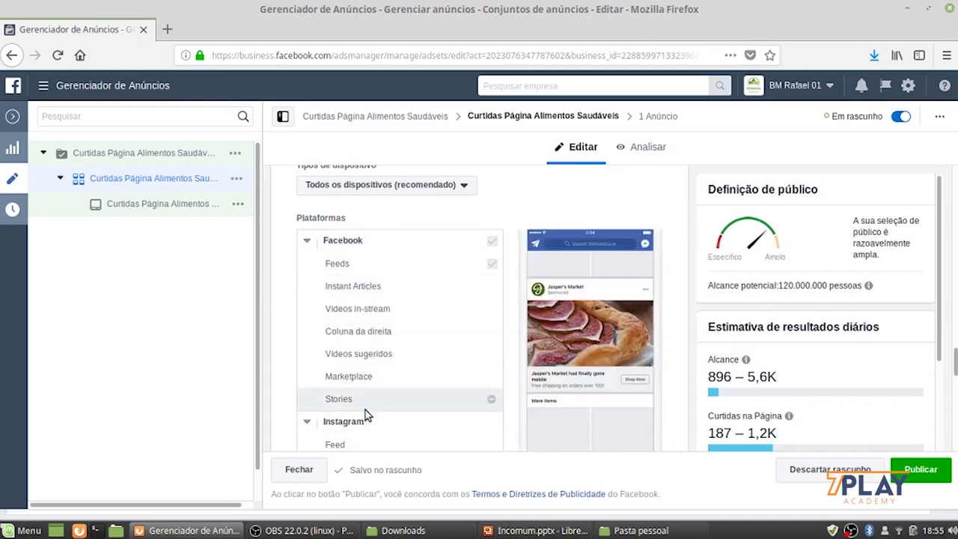
scroll(292, 299, down, 1)
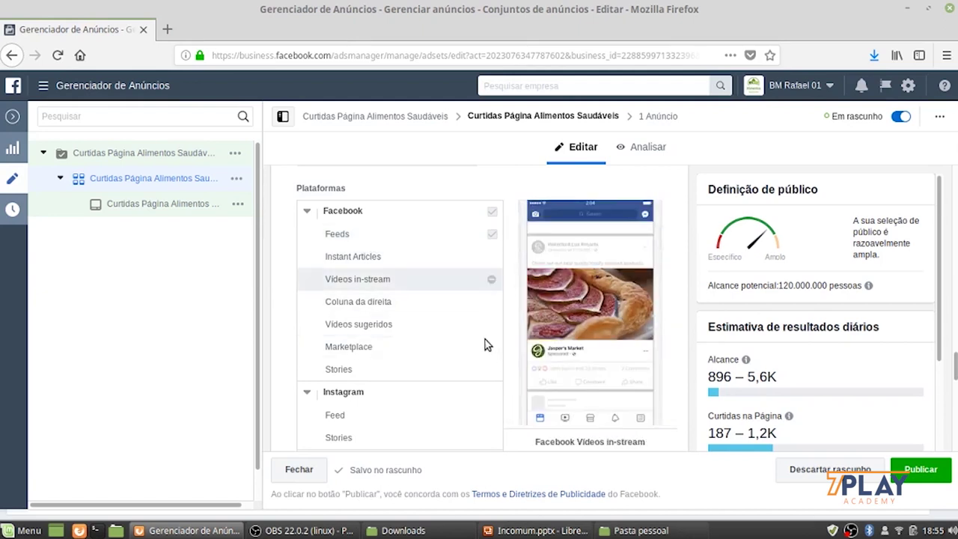
scroll(460, 353, down, 2)
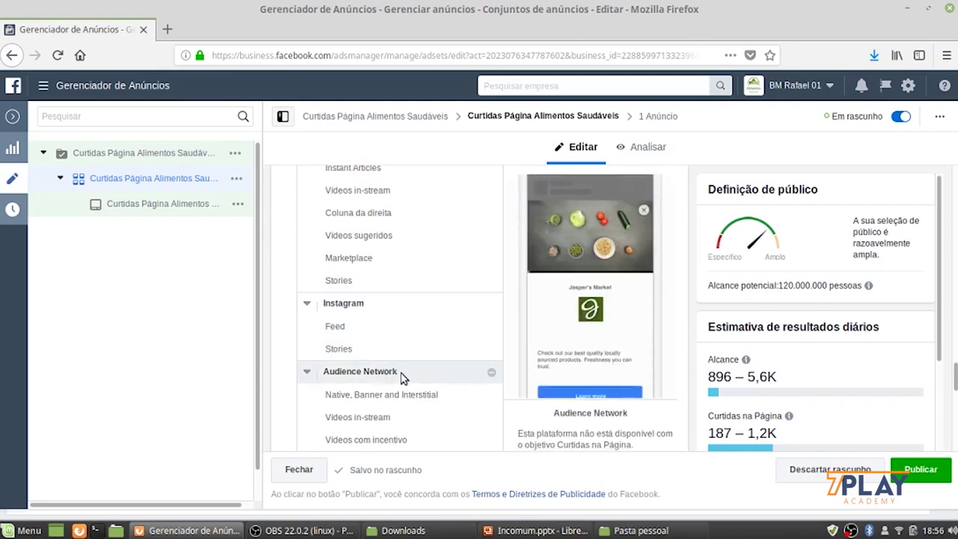
scroll(403, 374, down, 1)
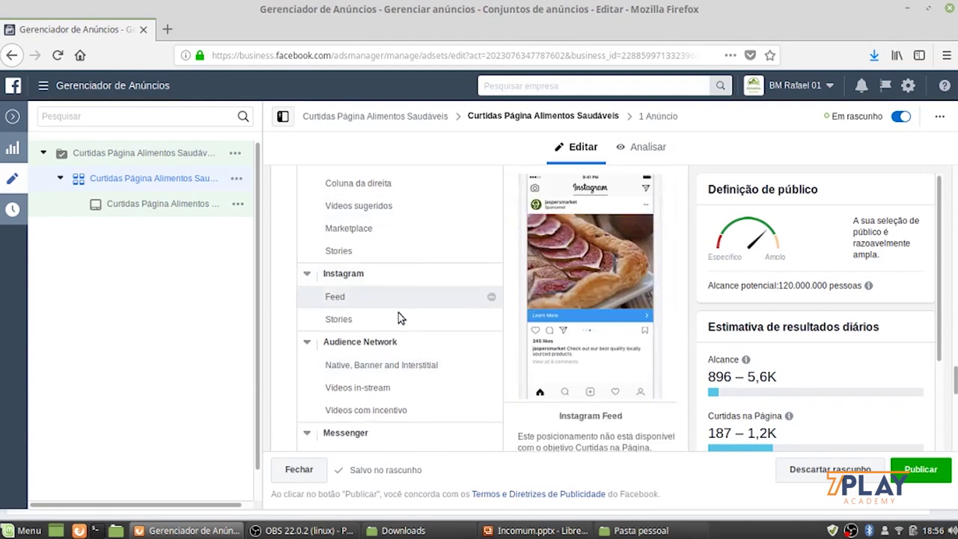
scroll(417, 391, down, 3)
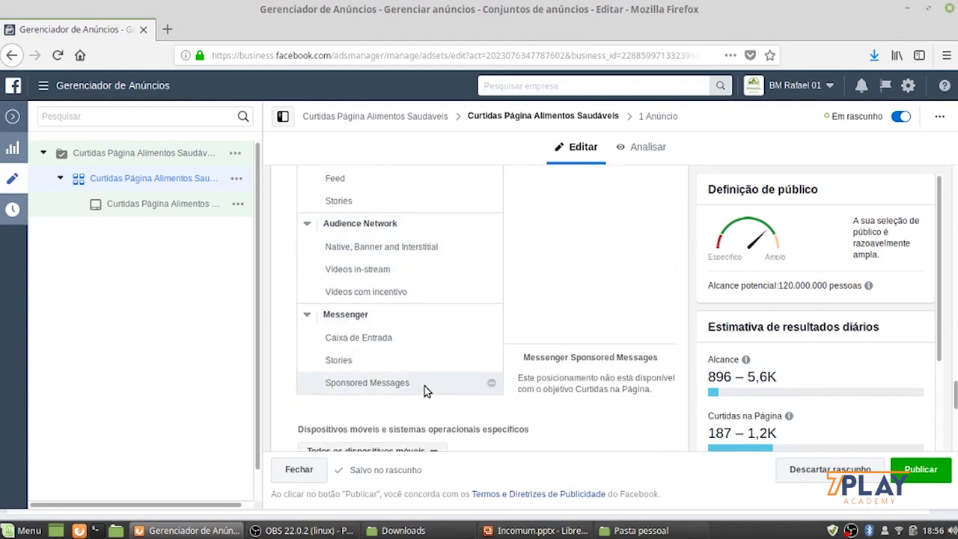
scroll(424, 389, down, 2)
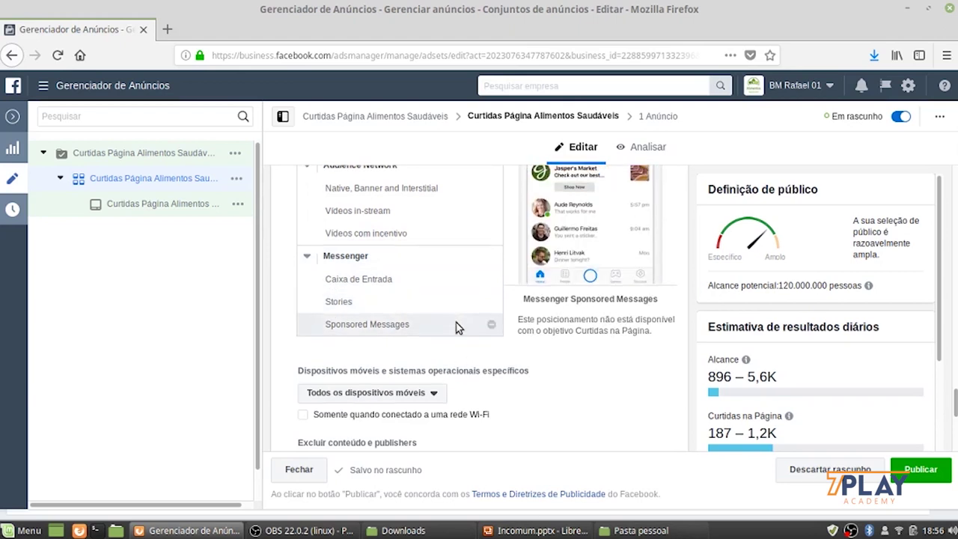
scroll(457, 326, up, 5)
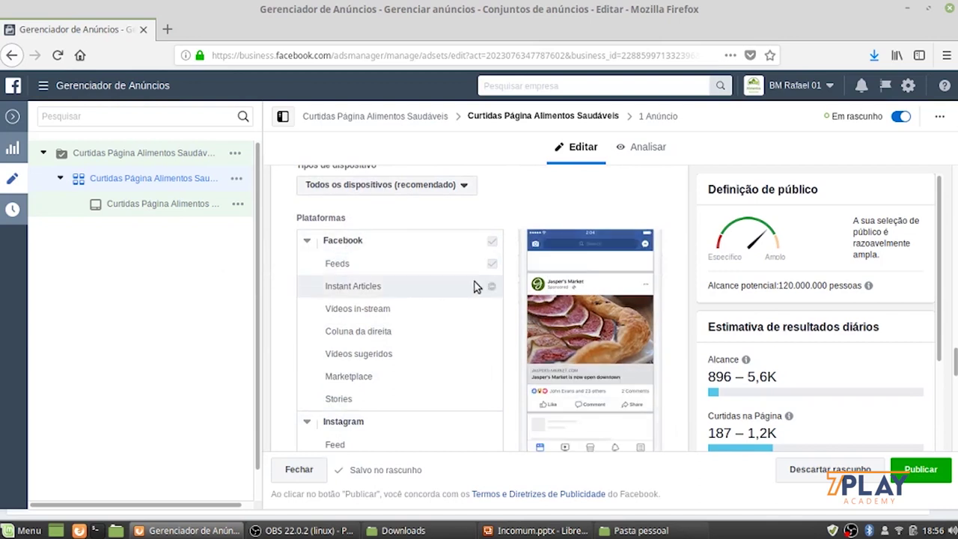
scroll(479, 342, down, 3)
scroll(415, 305, down, 5)
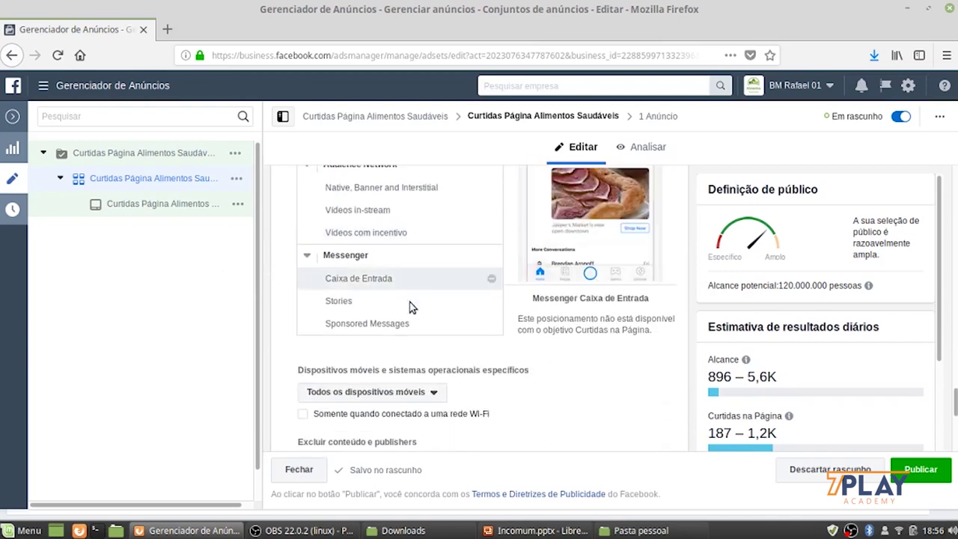
scroll(407, 307, down, 2)
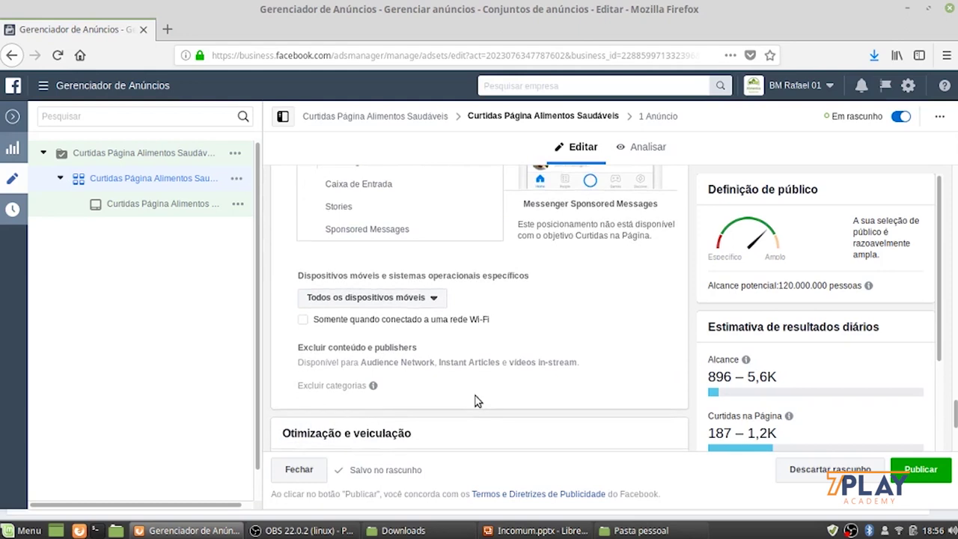
Check the specific mobile device options, and turn the Wi-Fi-only restriction on and back off
scroll(506, 330, down, 1)
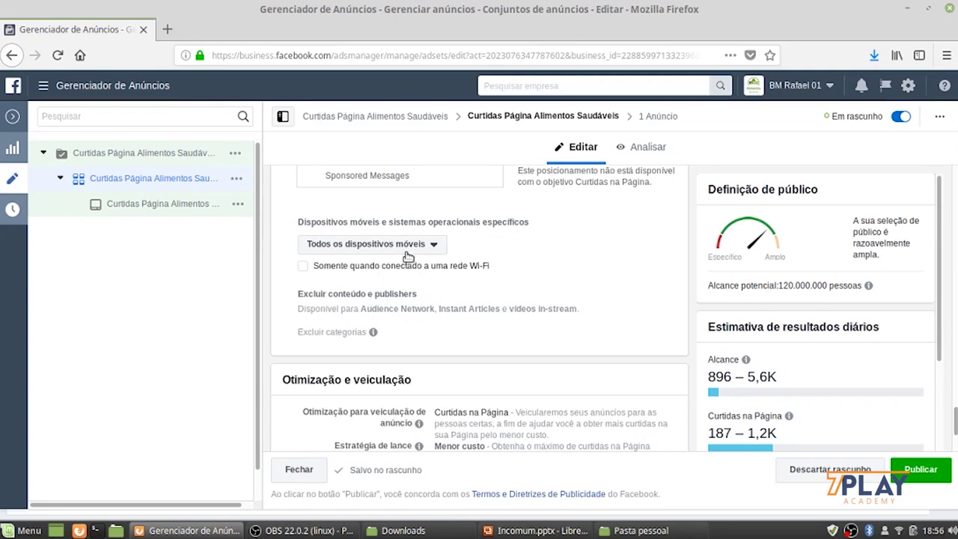
click(435, 247)
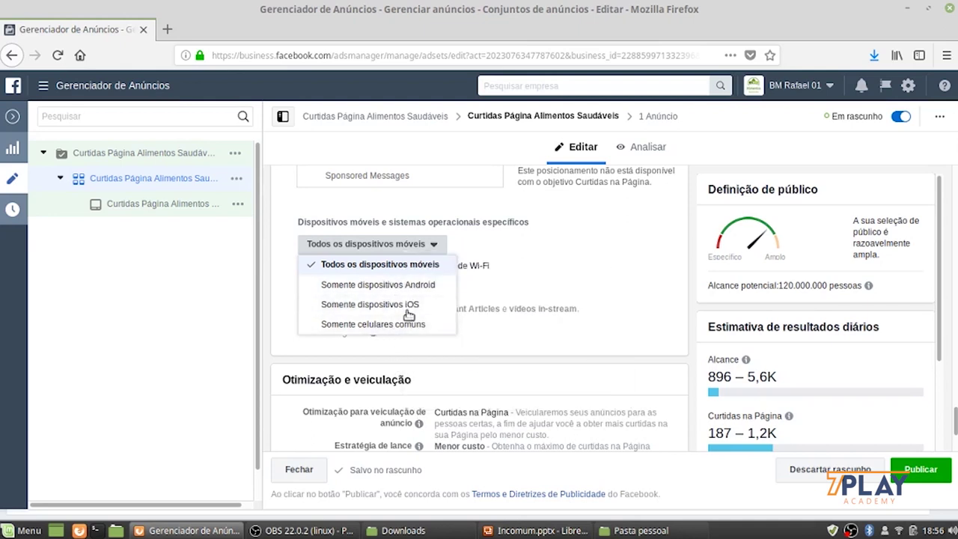
click(520, 310)
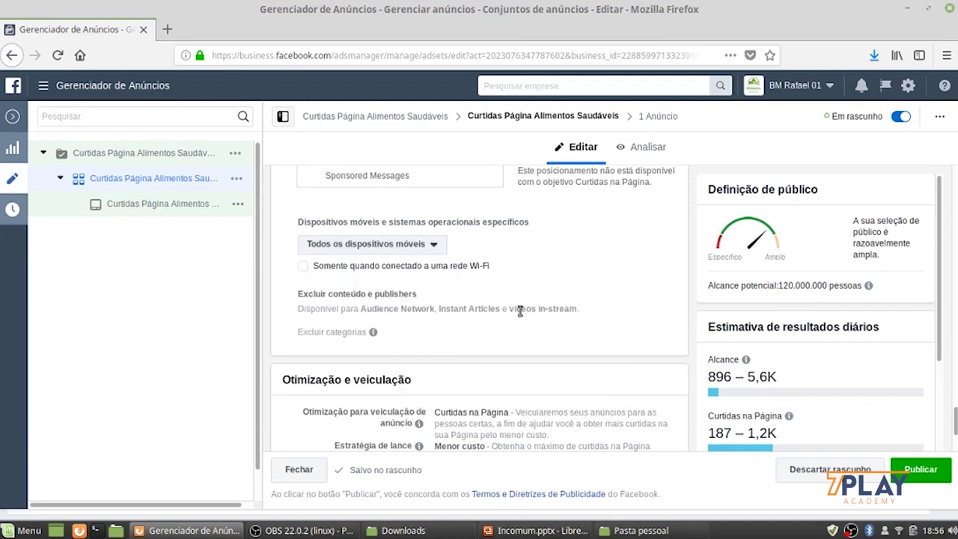
click(434, 252)
click(522, 269)
click(304, 267)
click(302, 267)
Read the explanations of bid strategy, charging and delivery type in the Otimização e veiculação section
scroll(573, 330, down, 1)
scroll(576, 331, down, 1)
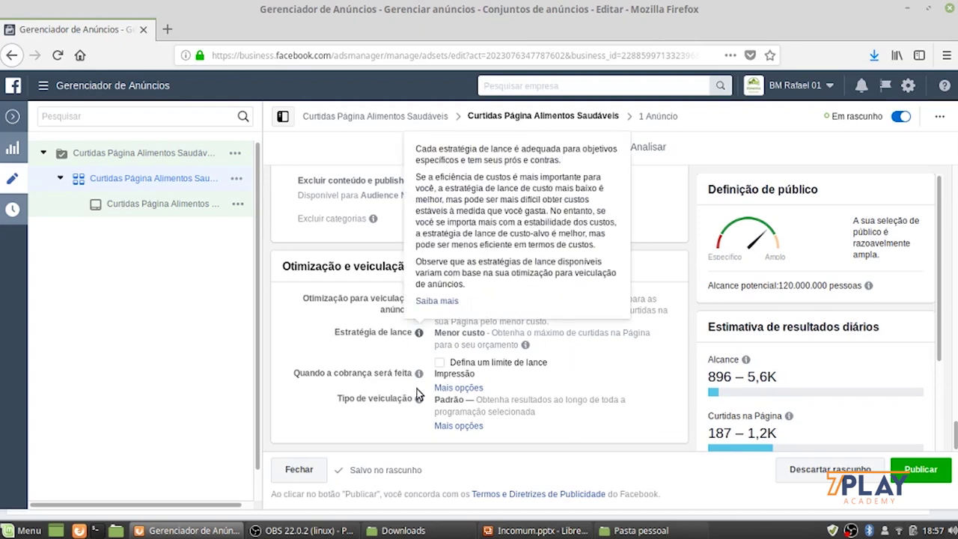
mouse_move(418, 398)
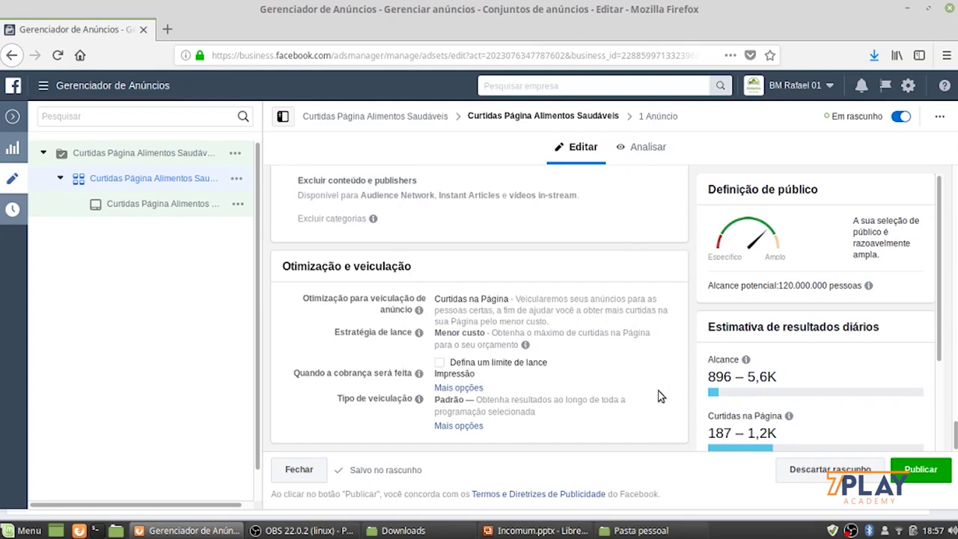
mouse_move(419, 332)
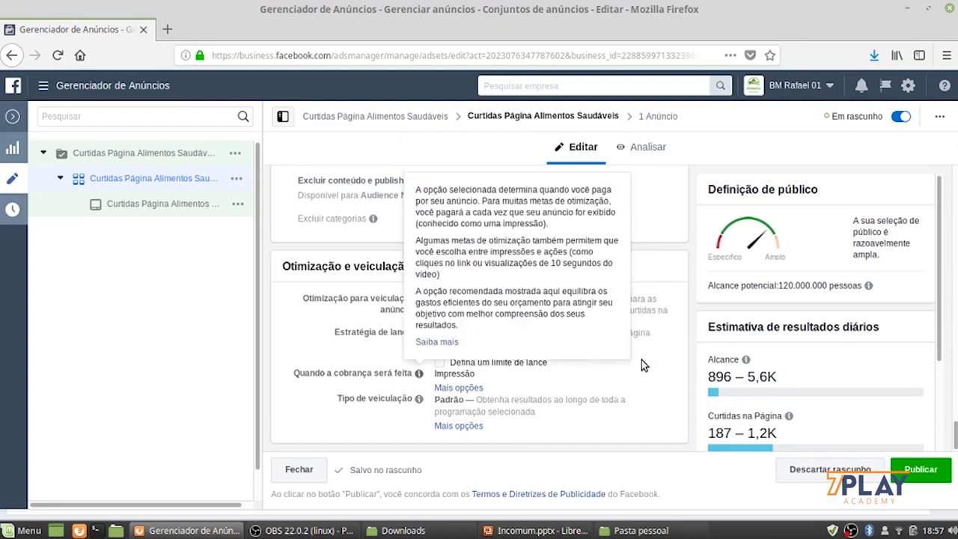
Return to the ad set's Público section and dismiss the tip about creating a lookalike audience
scroll(632, 373, up, 5)
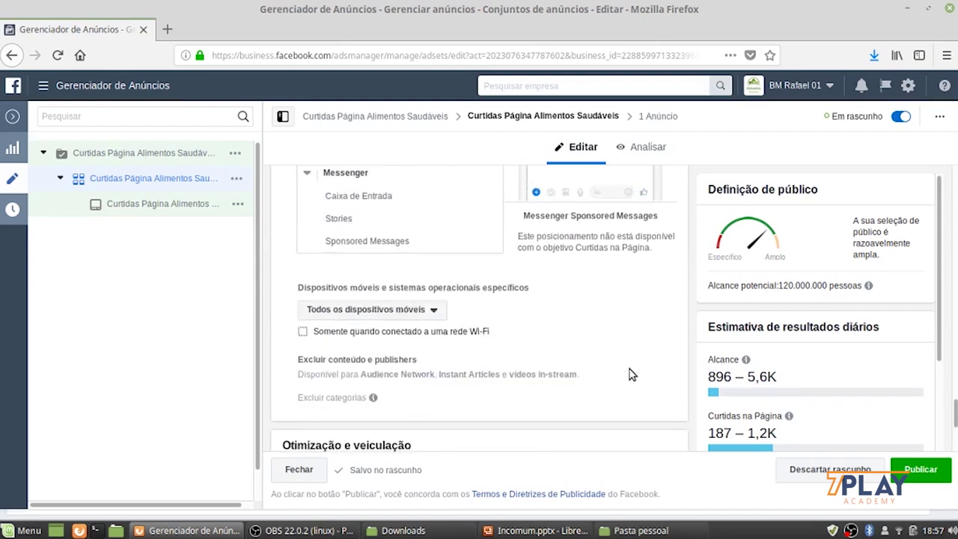
scroll(628, 365, up, 6)
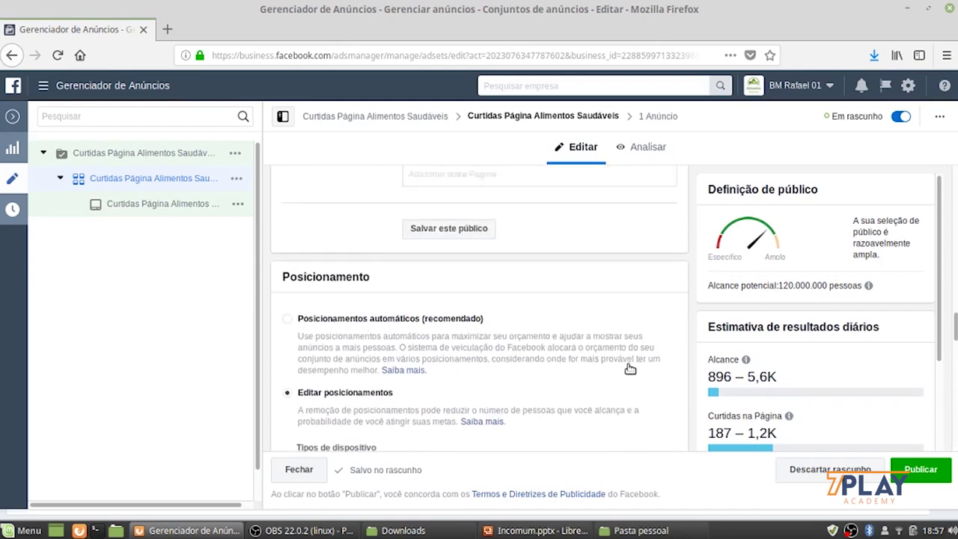
scroll(612, 369, up, 6)
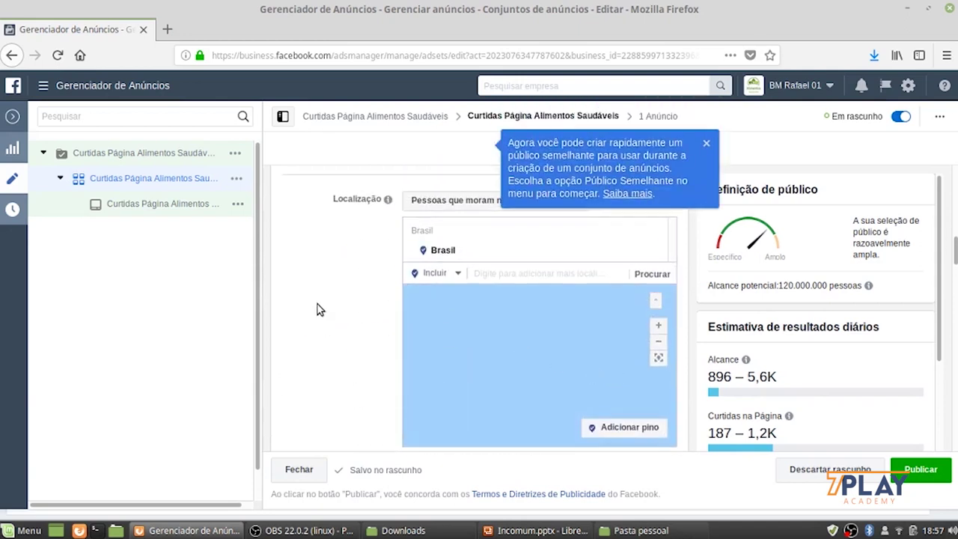
scroll(318, 308, up, 6)
scroll(319, 303, up, 3)
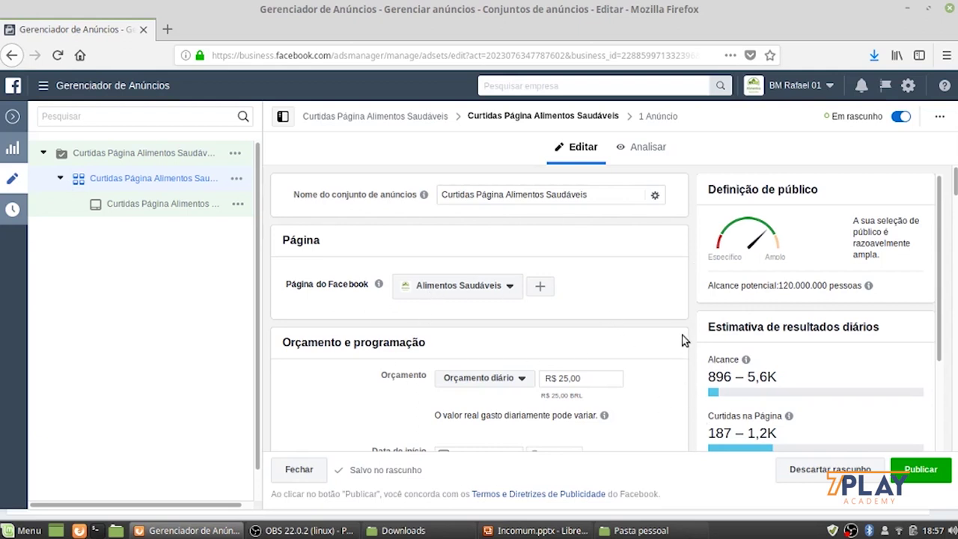
scroll(665, 376, down, 5)
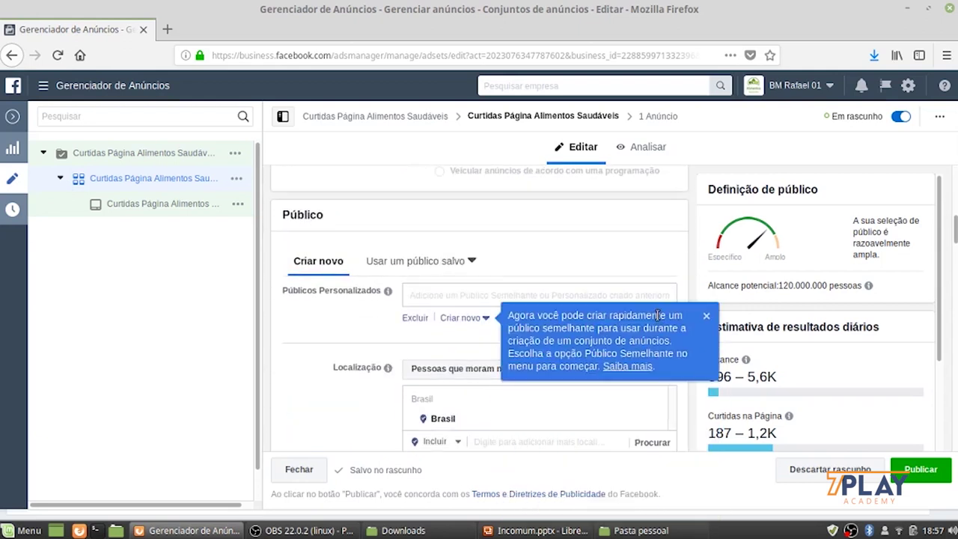
click(706, 318)
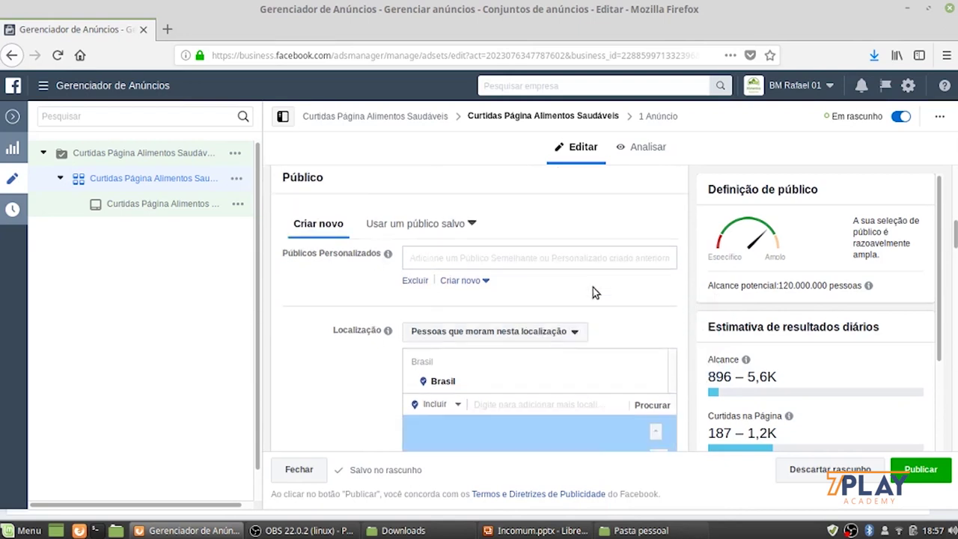
Review the whole ad set once more, from placements and audience back to its budget and Facebook Page
scroll(594, 291, down, 3)
scroll(339, 306, down, 15)
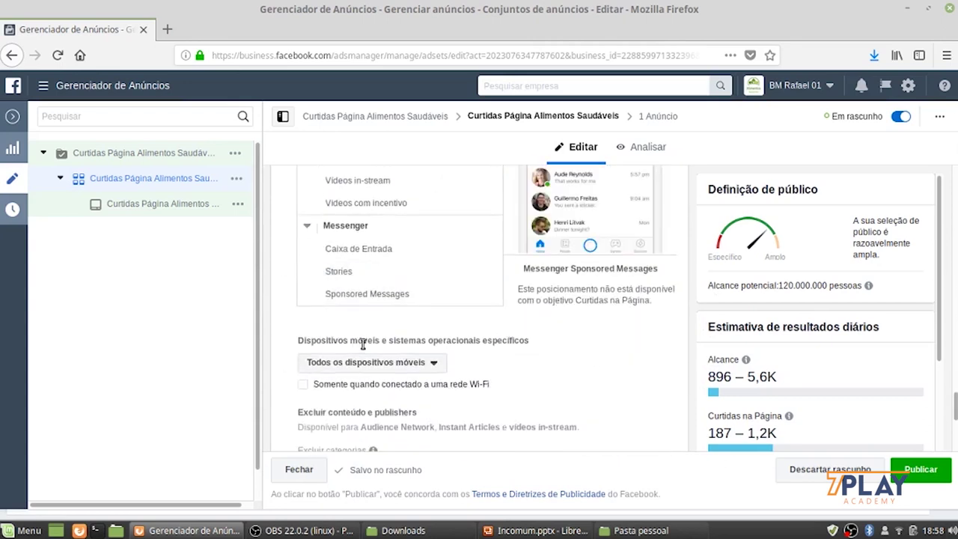
scroll(455, 359, down, 3)
scroll(464, 356, up, 4)
scroll(463, 357, up, 5)
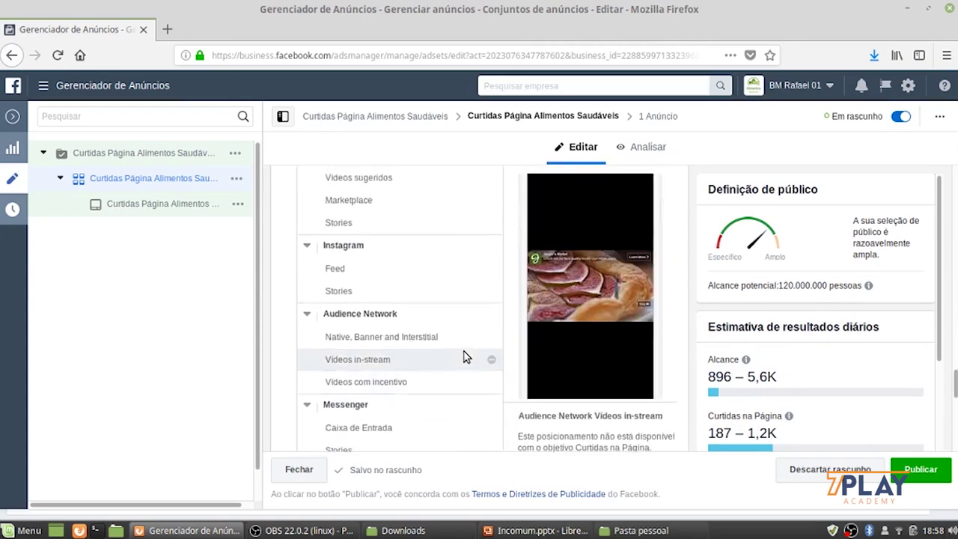
scroll(403, 383, up, 1)
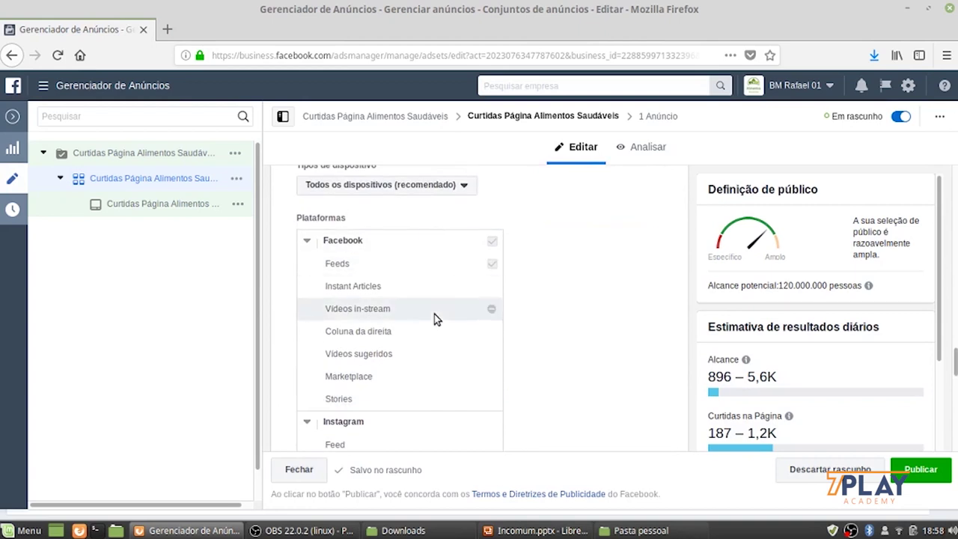
scroll(436, 319, up, 3)
scroll(410, 291, up, 10)
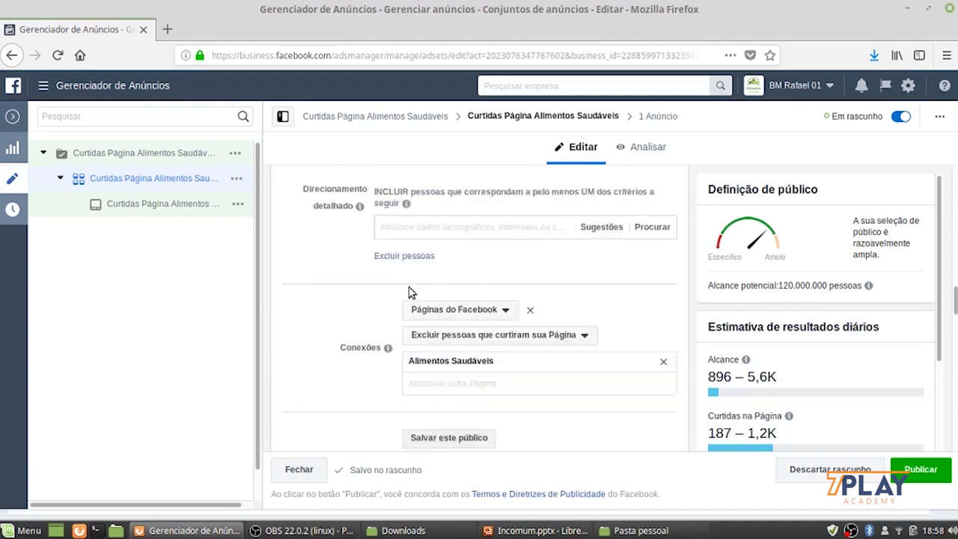
scroll(338, 329, up, 3)
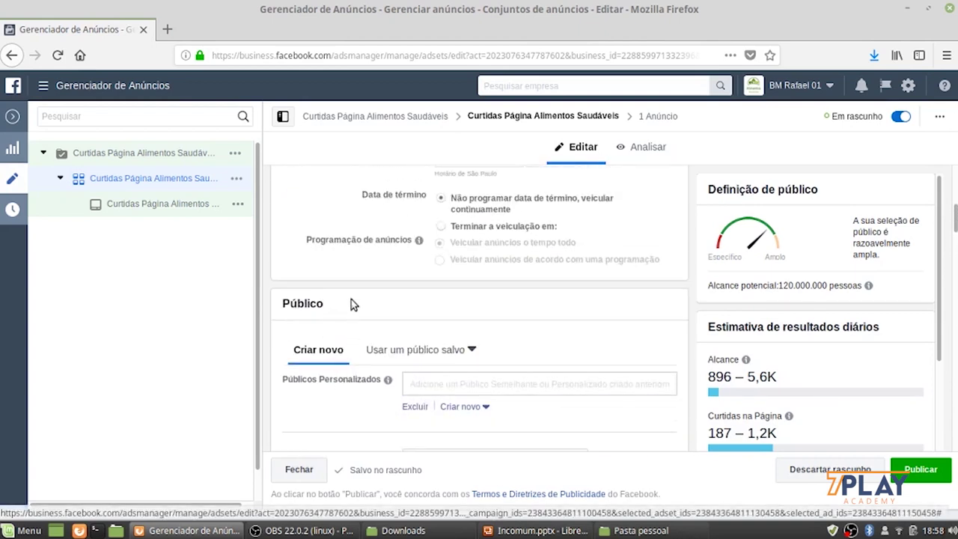
scroll(359, 269, up, 3)
scroll(339, 307, up, 3)
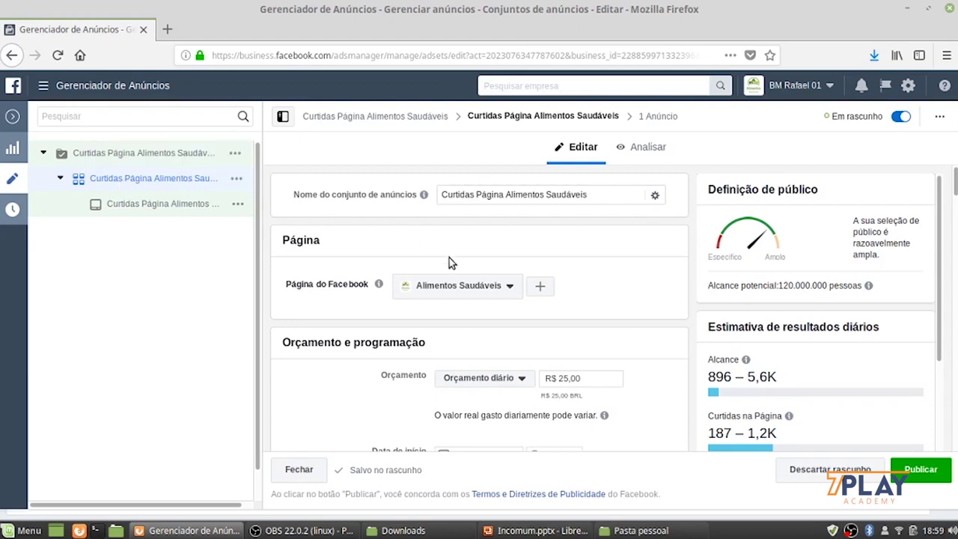
Open the ad inside the Curtidas Página Alimentos Saudáveis ad set and go to its Criativo section
click(146, 207)
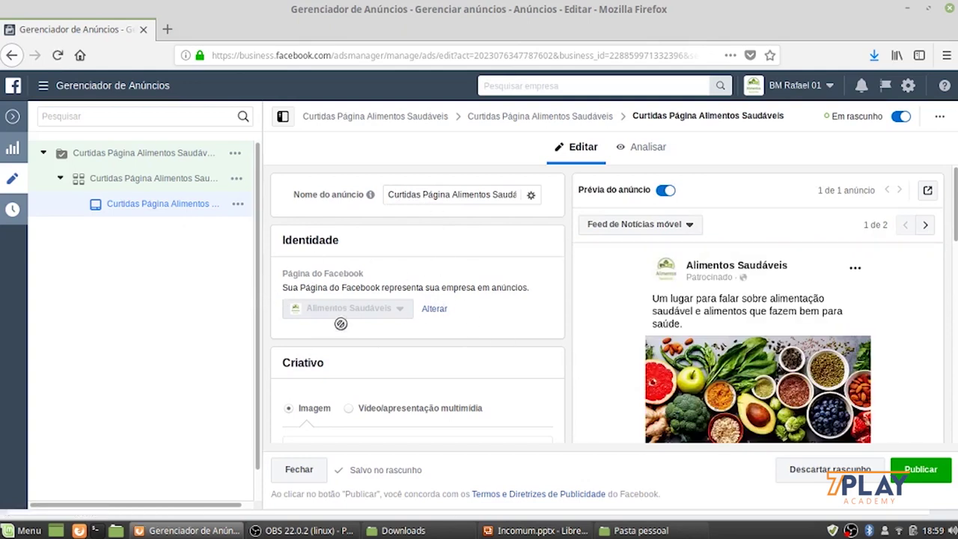
scroll(543, 332, down, 2)
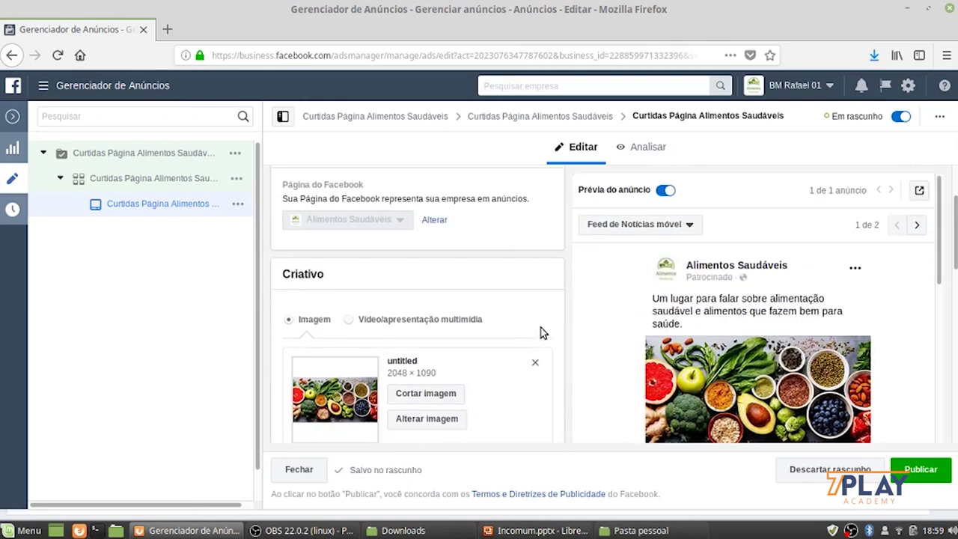
scroll(534, 318, down, 2)
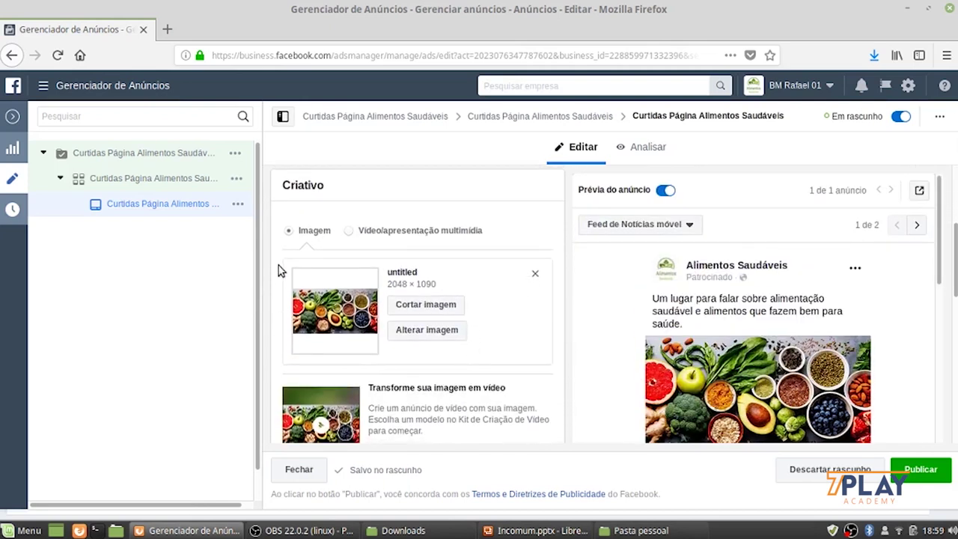
Check the account's image assets for the ad and review the Criativo section's image, video template and text options alongside the preview
click(440, 335)
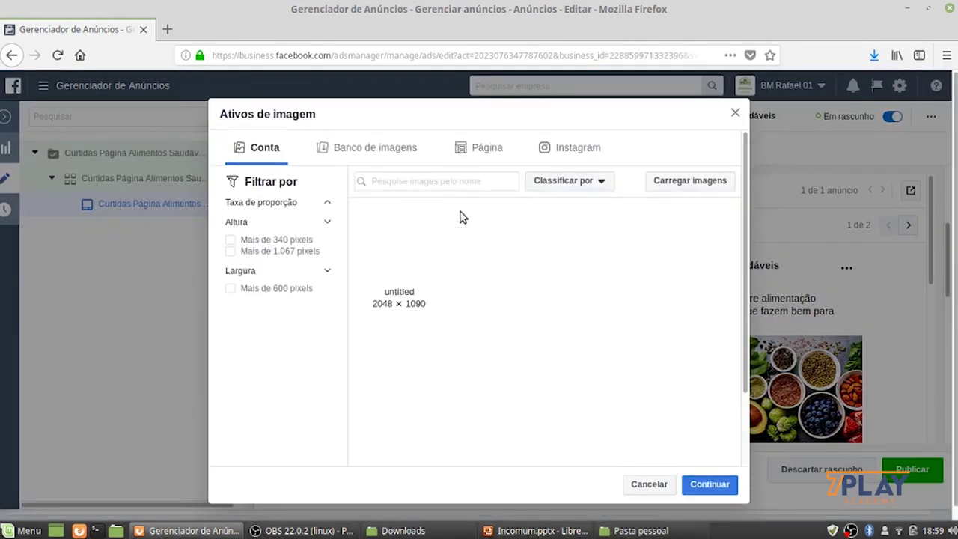
click(735, 113)
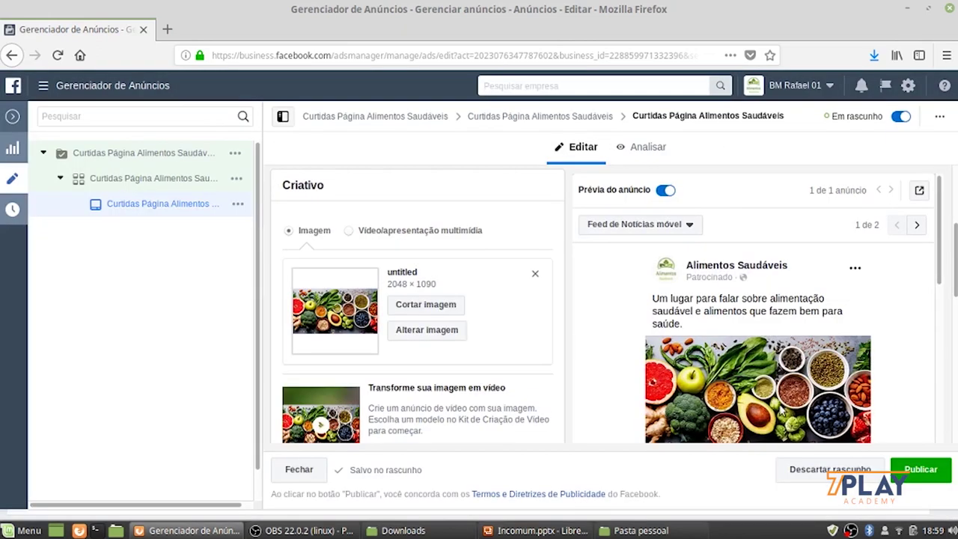
scroll(479, 331, down, 1)
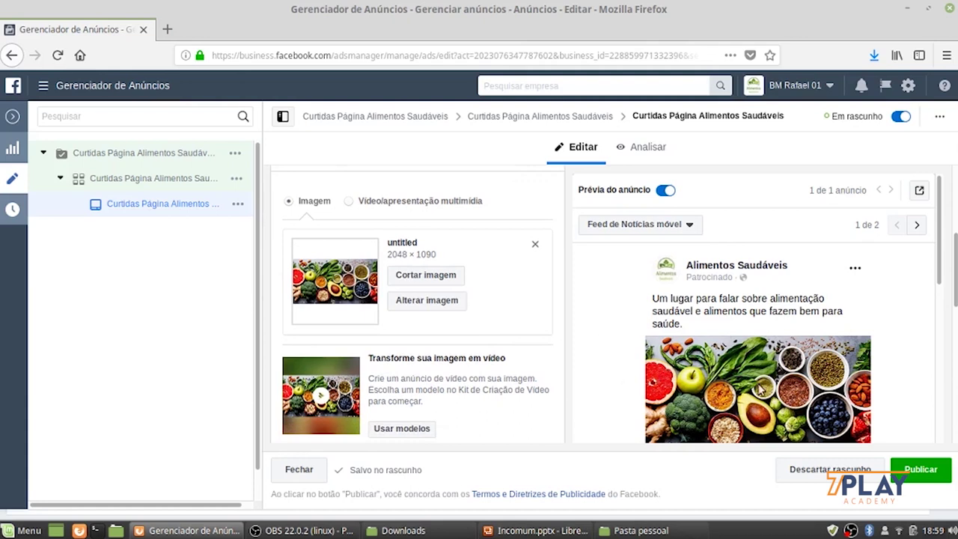
scroll(493, 338, down, 3)
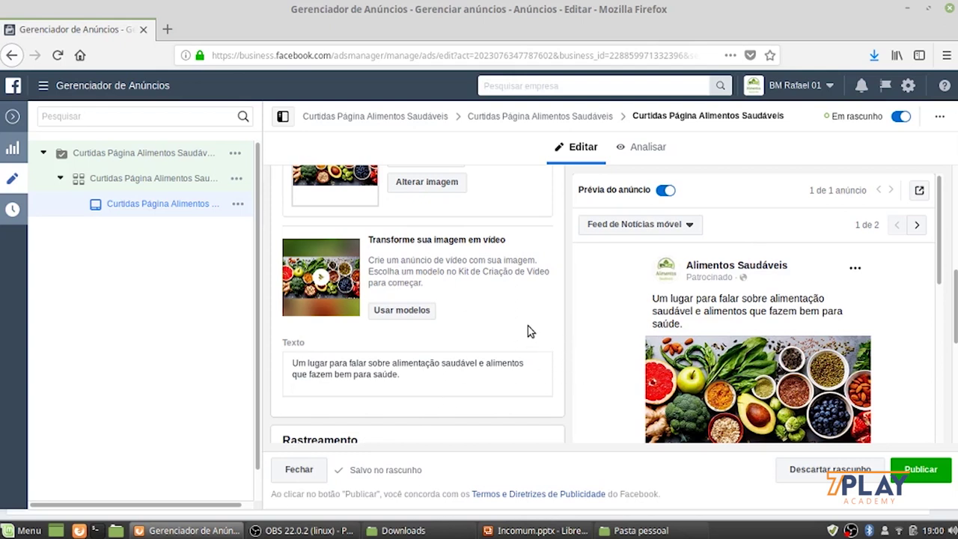
scroll(507, 323, down, 2)
scroll(461, 258, up, 4)
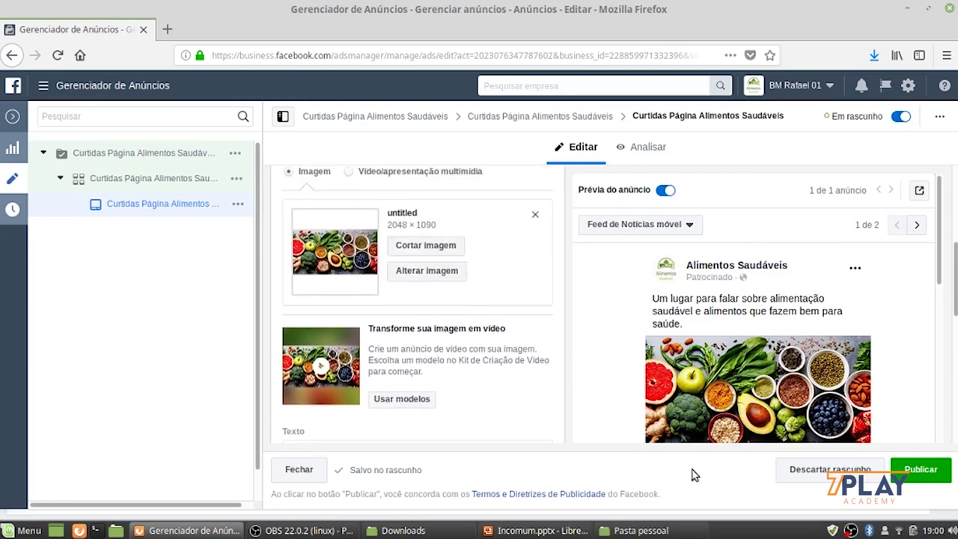
scroll(758, 397, down, 1)
scroll(759, 397, down, 1)
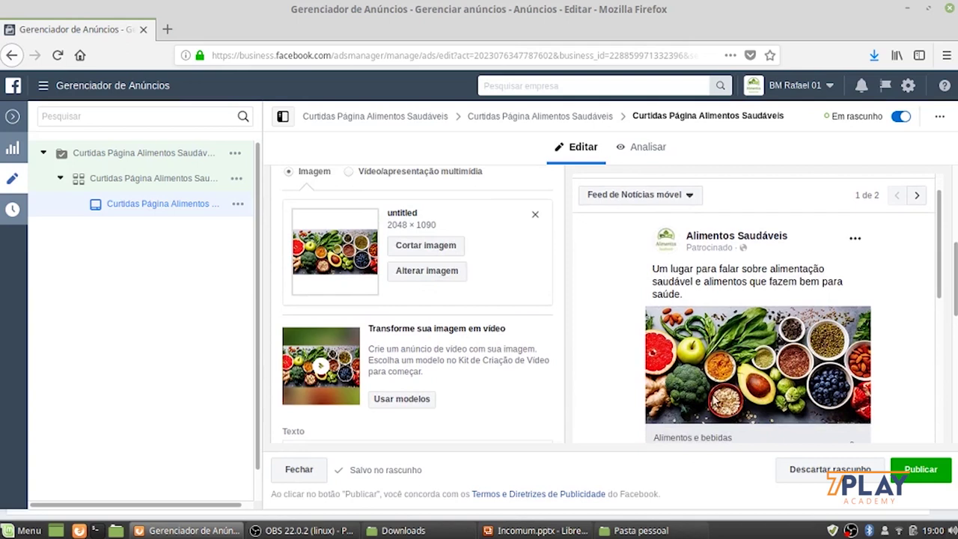
Replace the ad's text in the Criativo section with "Bons Alimentos."
scroll(490, 357, down, 3)
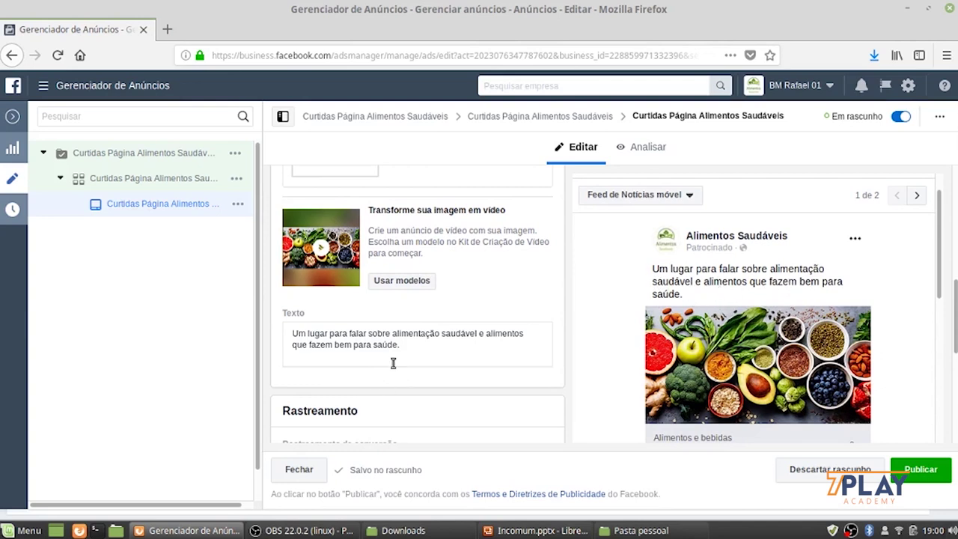
click(299, 334)
drag(402, 345, 257, 341)
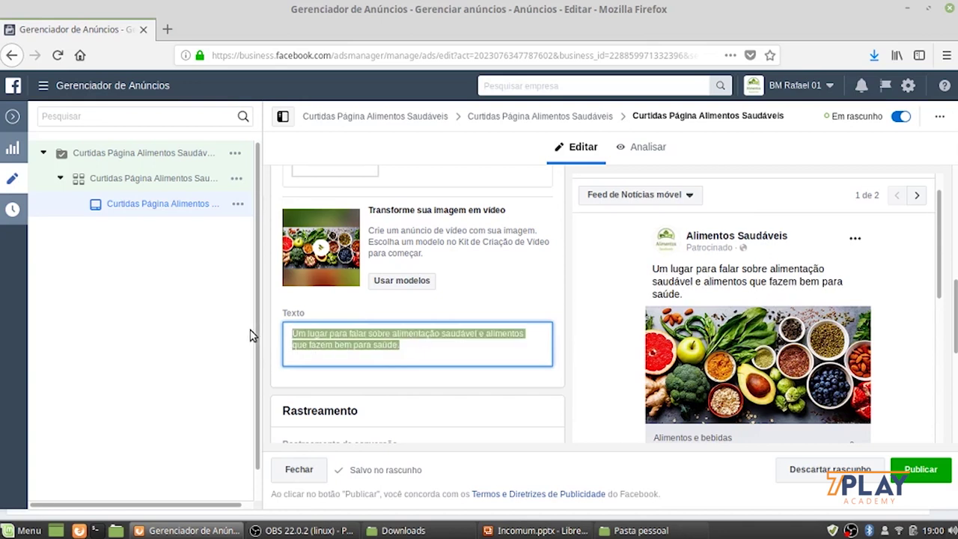
text(Aliment)
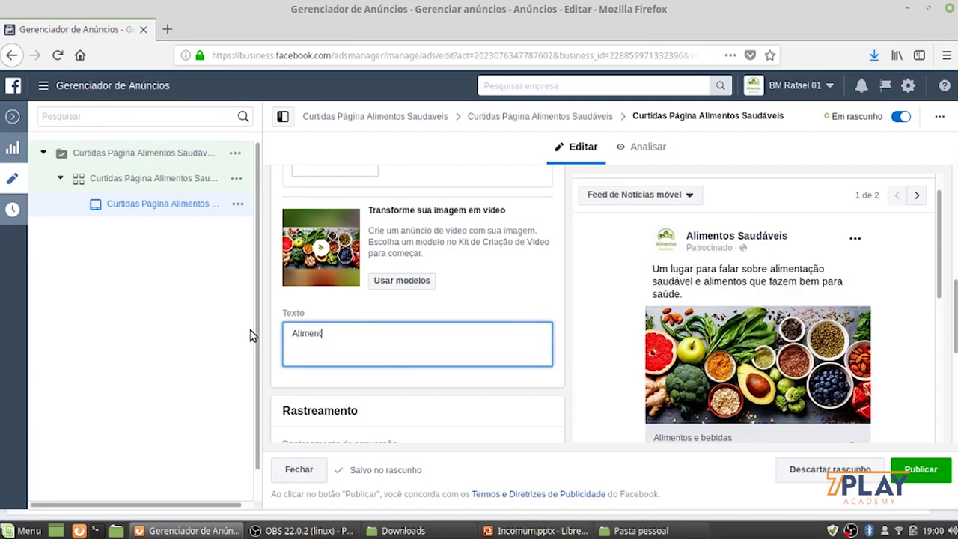
text(os)
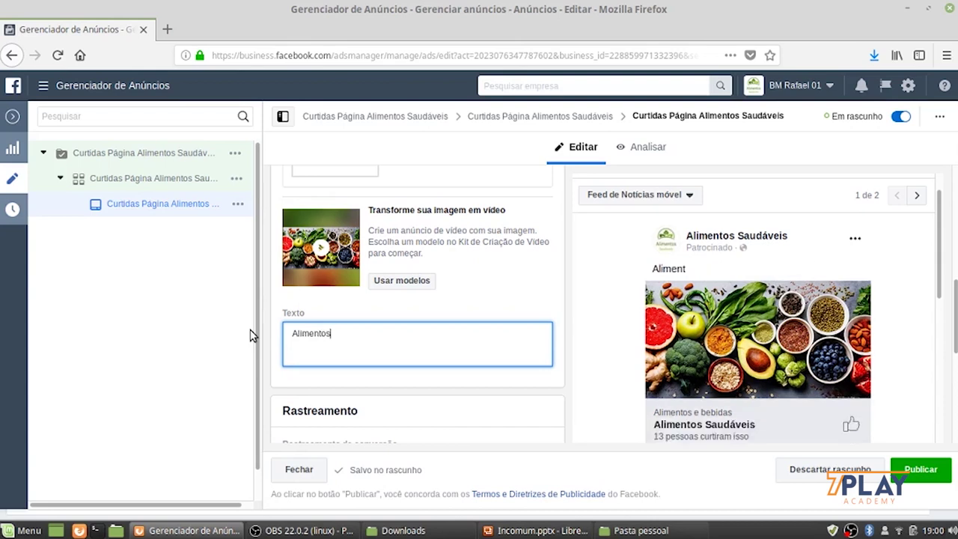
key(BackSpace)
key(BackSpace)
key(BackSpace)
key(BackSpace)
key(BackSpace)
key(BackSpace)
key(BackSpace)
key(BackSpace)
key(BackSpace)
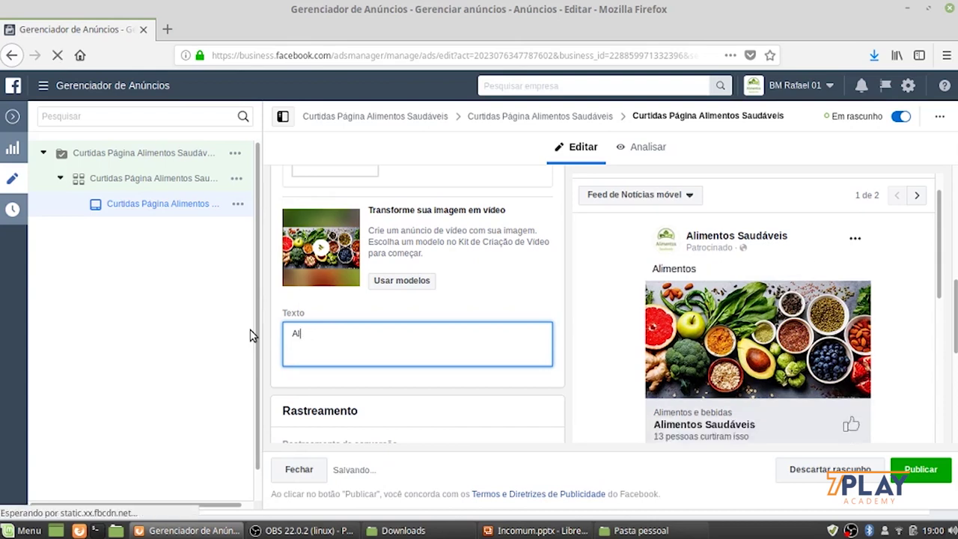
text(Bo)
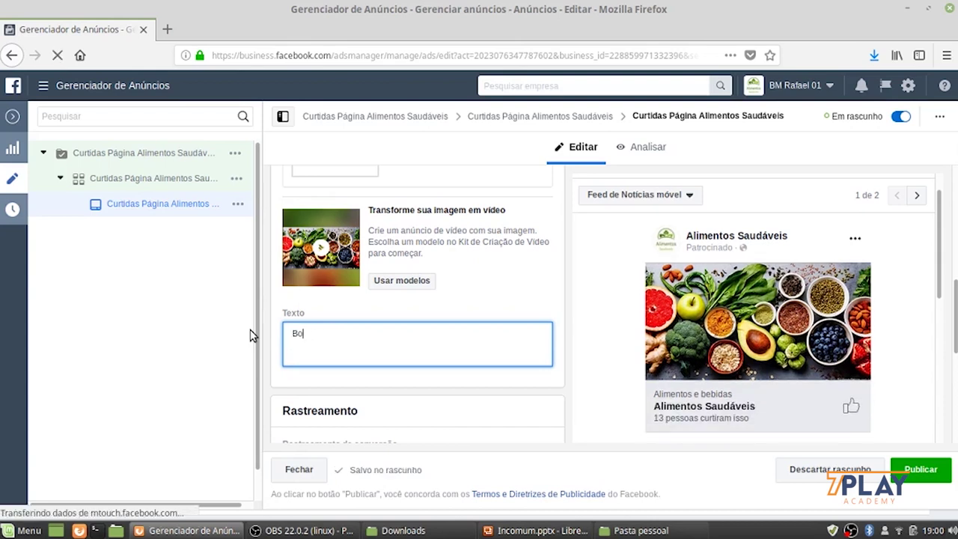
text(ns Alimentos.)
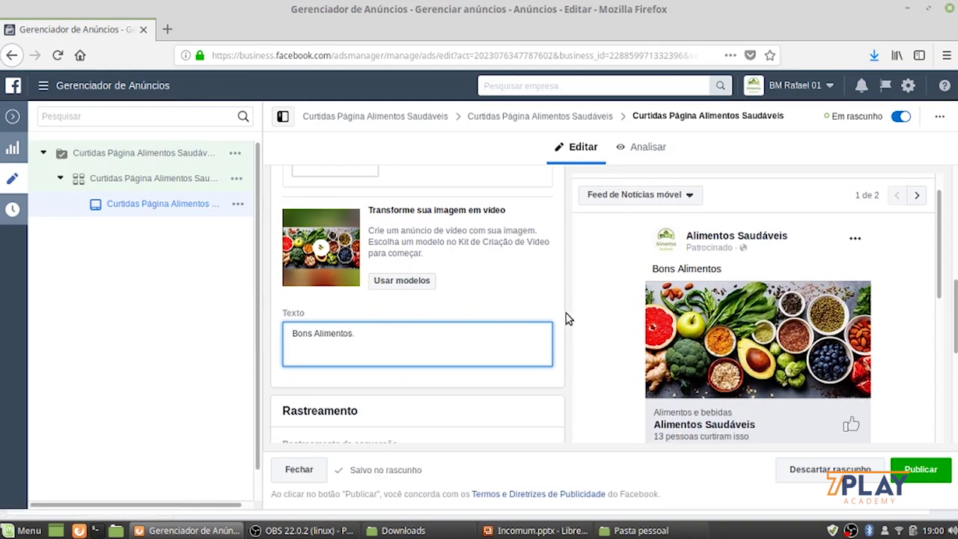
click(566, 318)
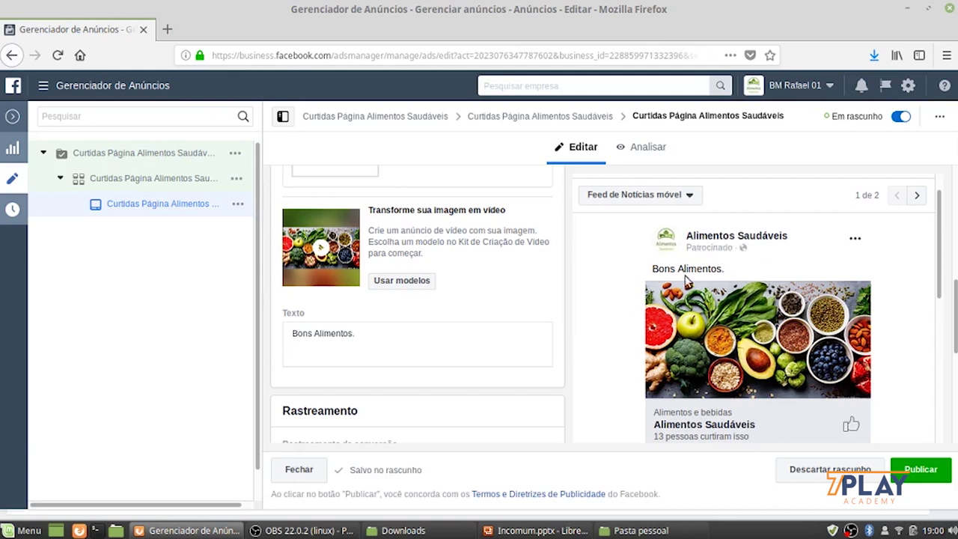
Review the Facebook pixel, app events and offline events settings in the ad's Rastreamento section
scroll(513, 348, down, 4)
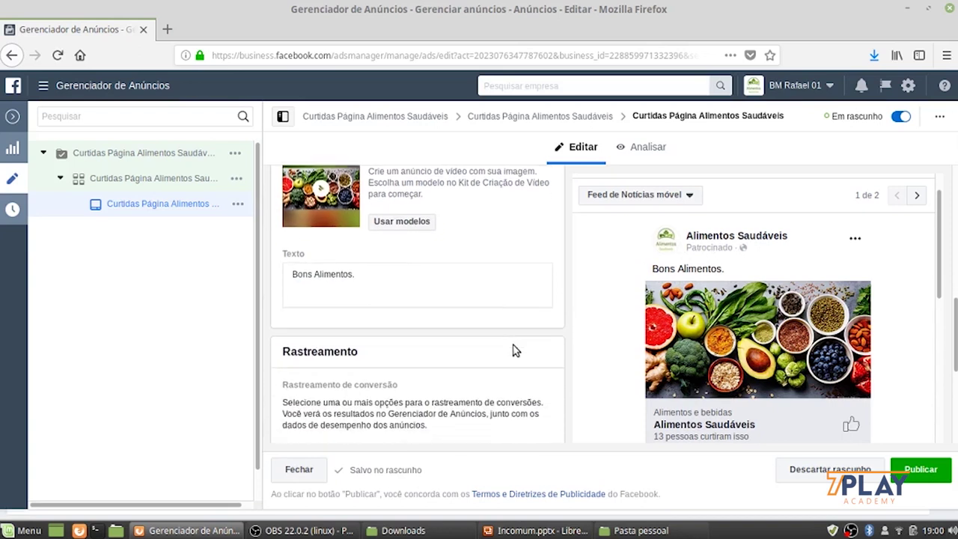
scroll(411, 429, down, 2)
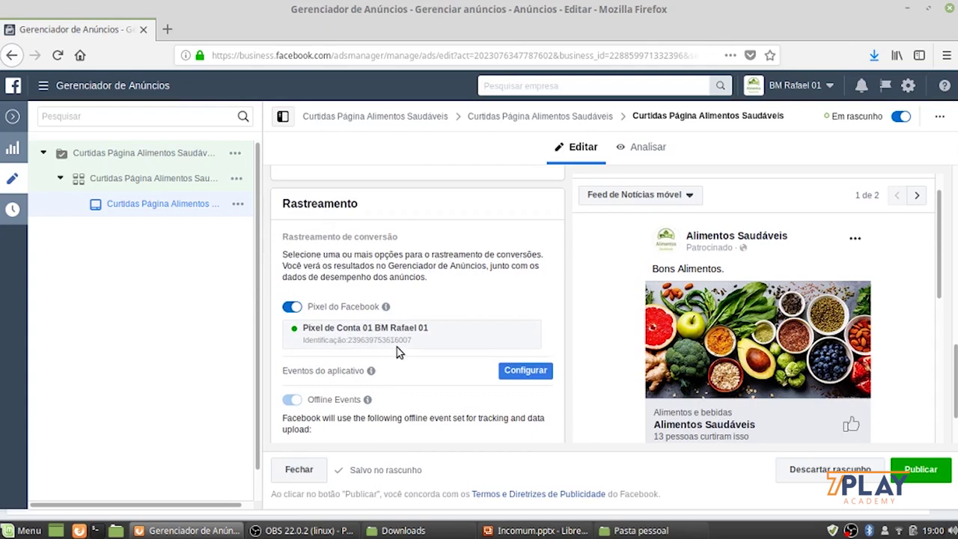
scroll(456, 359, down, 2)
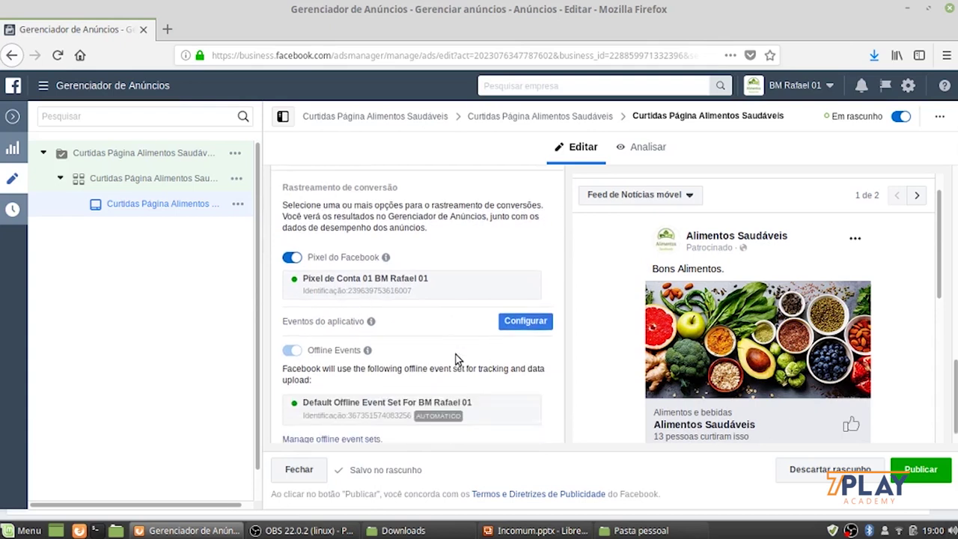
scroll(469, 262, down, 1)
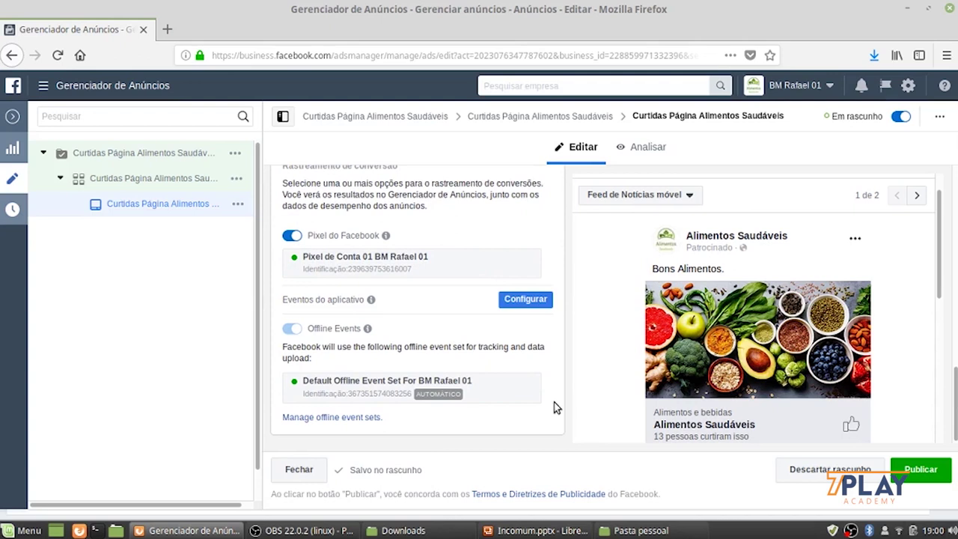
scroll(571, 365, up, 5)
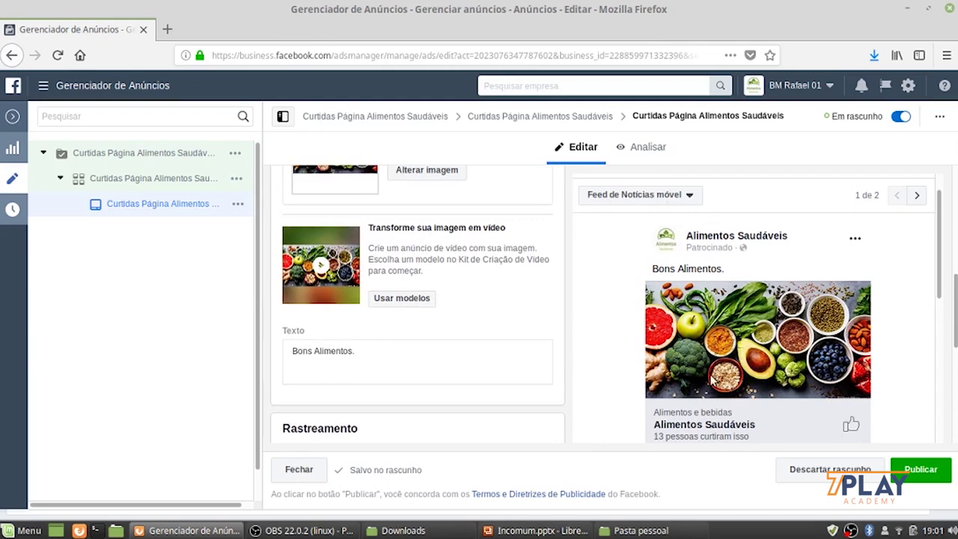
Switch the ad preview to Feed de Notícias do desktop and examine its text, image and Curtir Página area
click(918, 196)
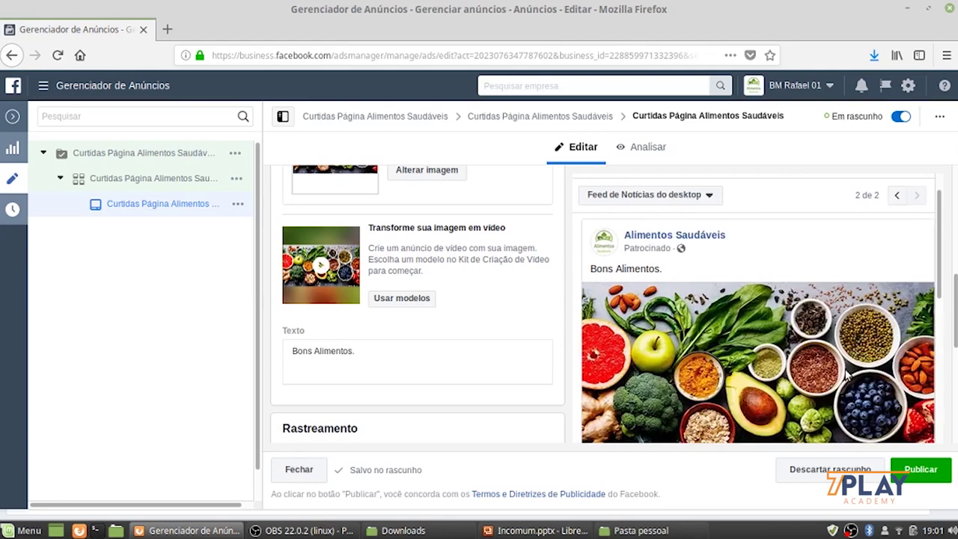
scroll(851, 359, down, 2)
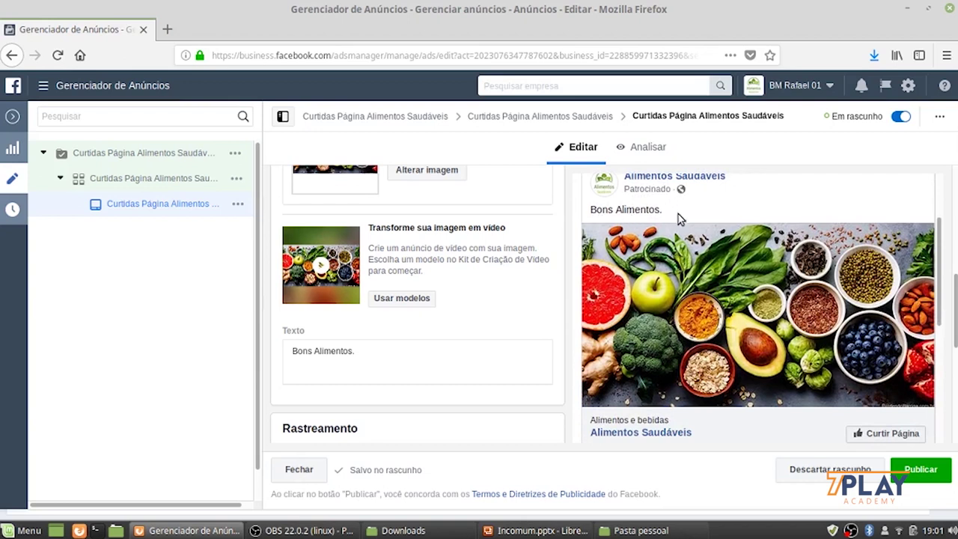
scroll(673, 210, down, 2)
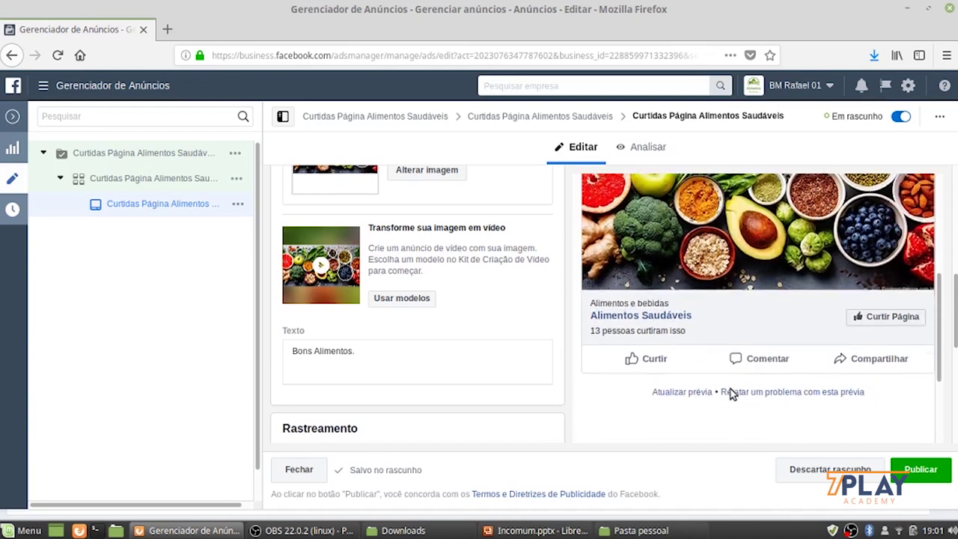
scroll(729, 359, down, 1)
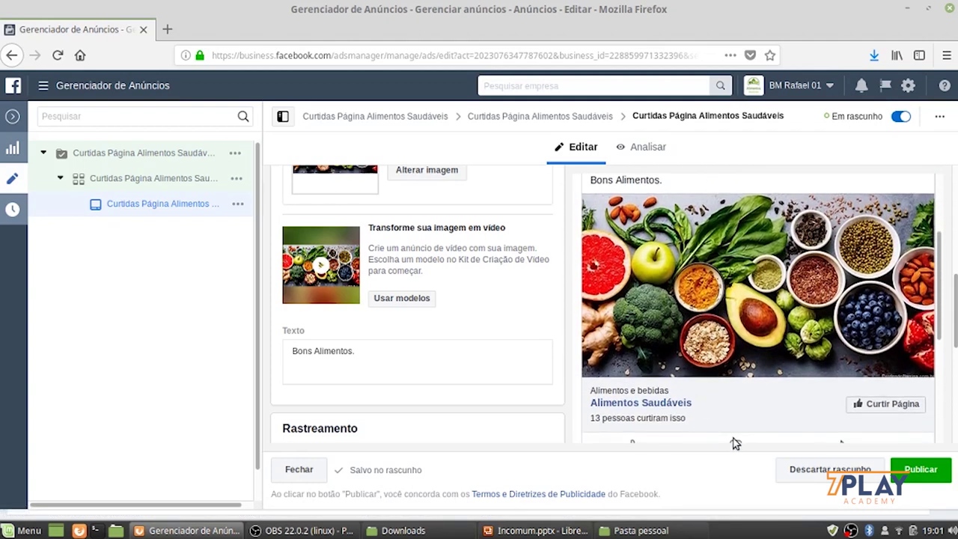
scroll(823, 397, down, 1)
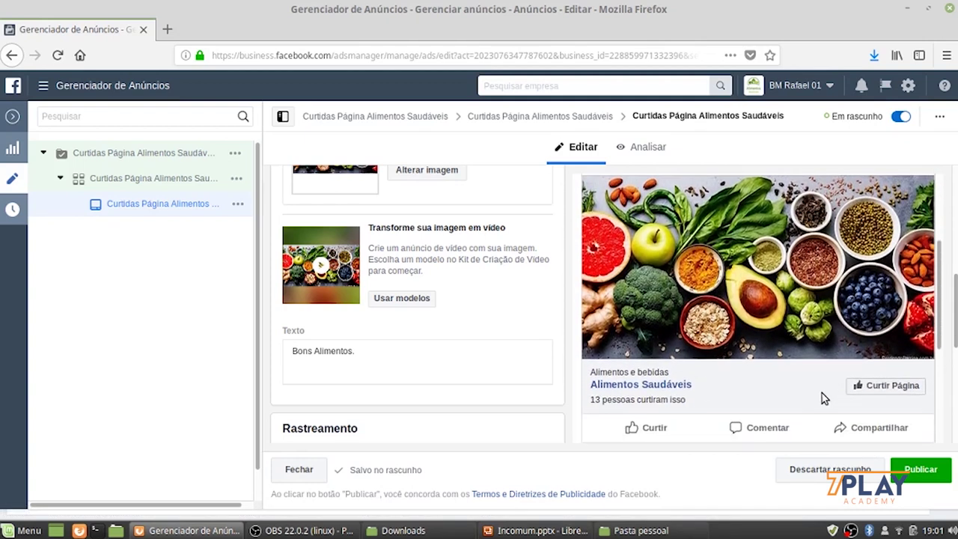
scroll(823, 398, up, 4)
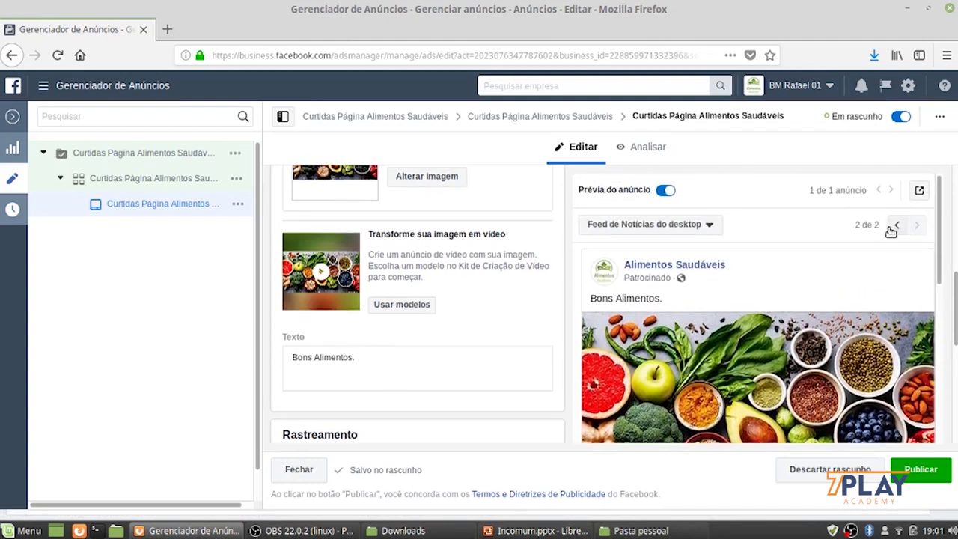
Return the ad preview to Feed de Notícias móvel and examine the ad together with its name and identity settings
click(894, 225)
scroll(881, 348, down, 1)
scroll(881, 347, down, 3)
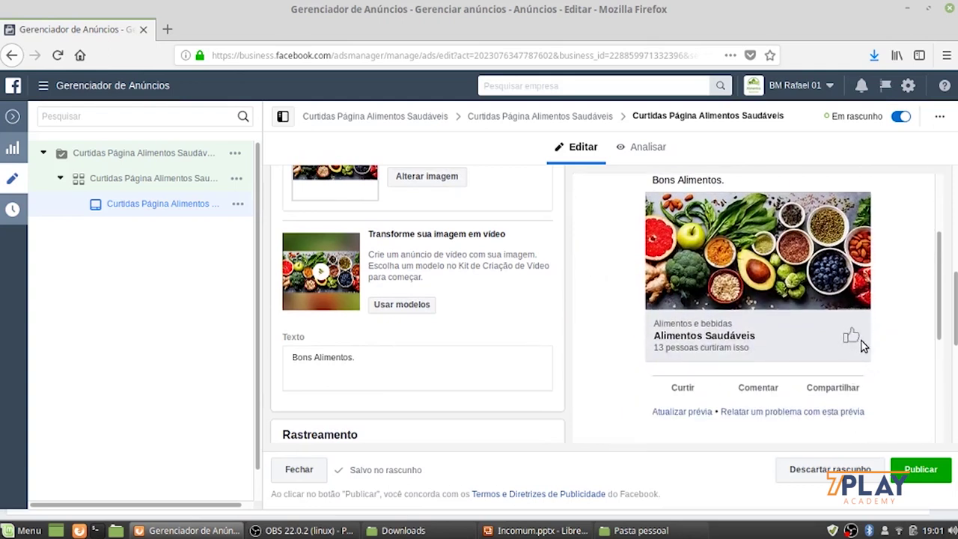
scroll(795, 424, up, 1)
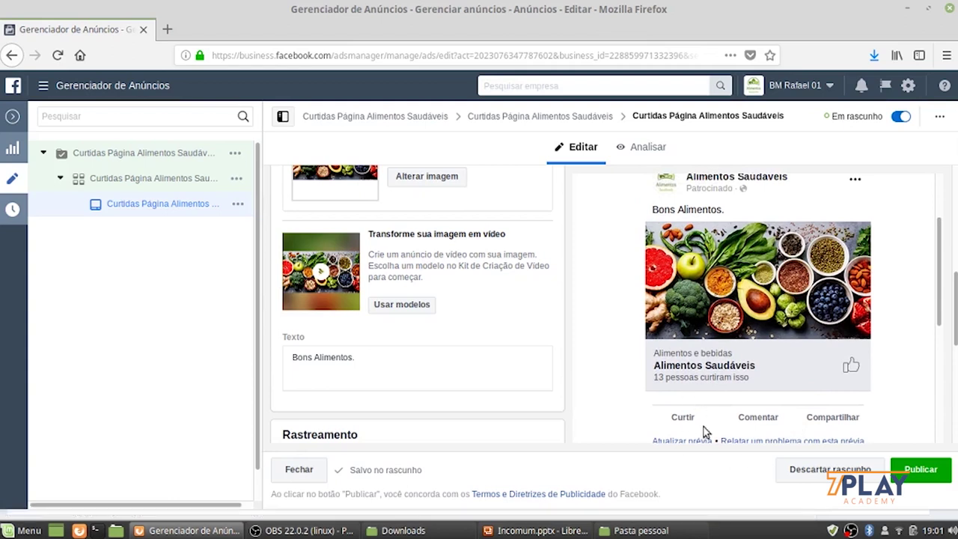
scroll(785, 394, down, 1)
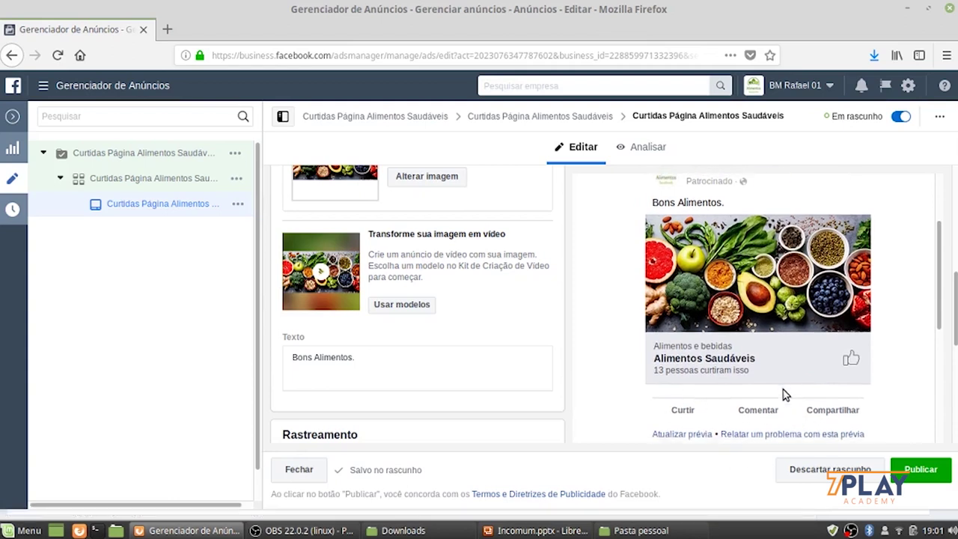
scroll(786, 397, up, 3)
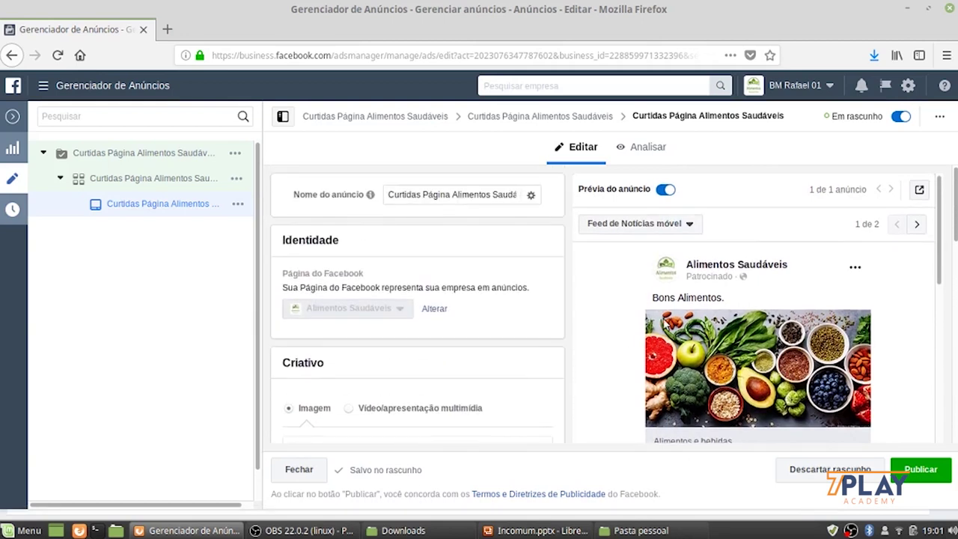
scroll(652, 321, down, 5)
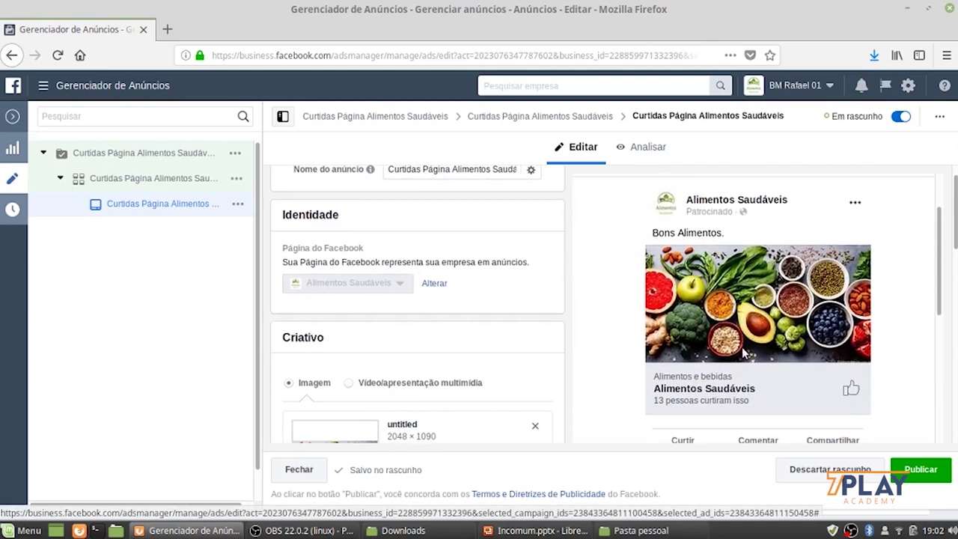
Return to the Campanhas list, publish the drafted Curtidas Página Alimentos Saudáveis campaign with its ad set and ad, and dismiss the notification
click(12, 118)
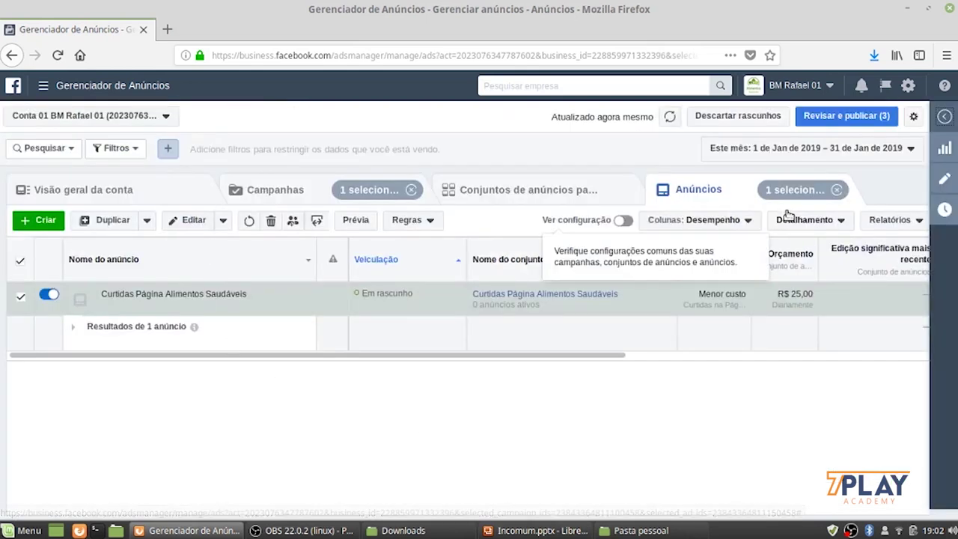
click(261, 190)
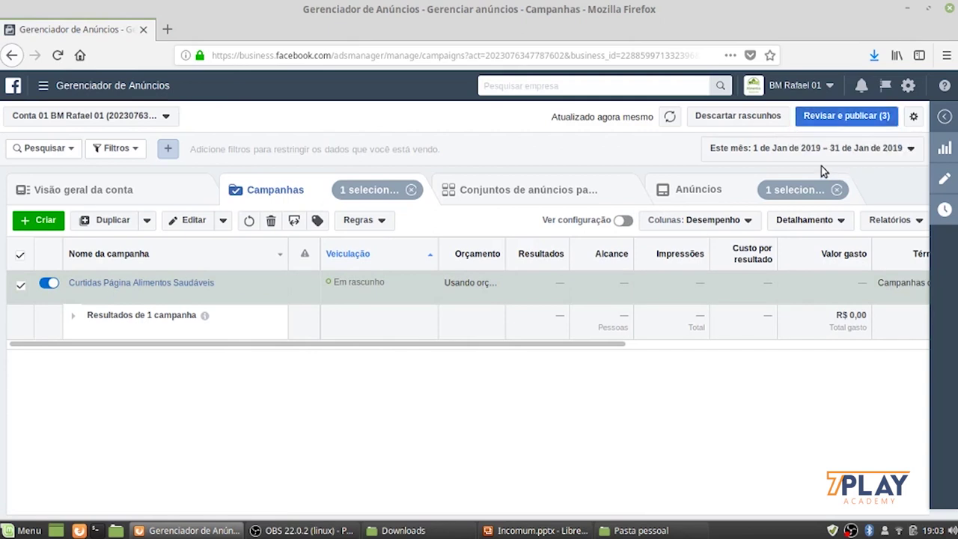
click(831, 118)
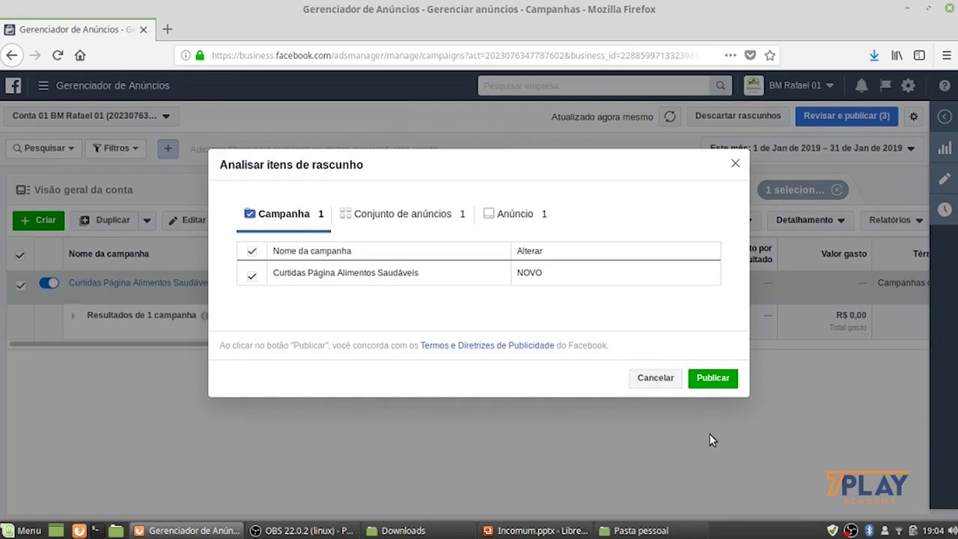
click(712, 379)
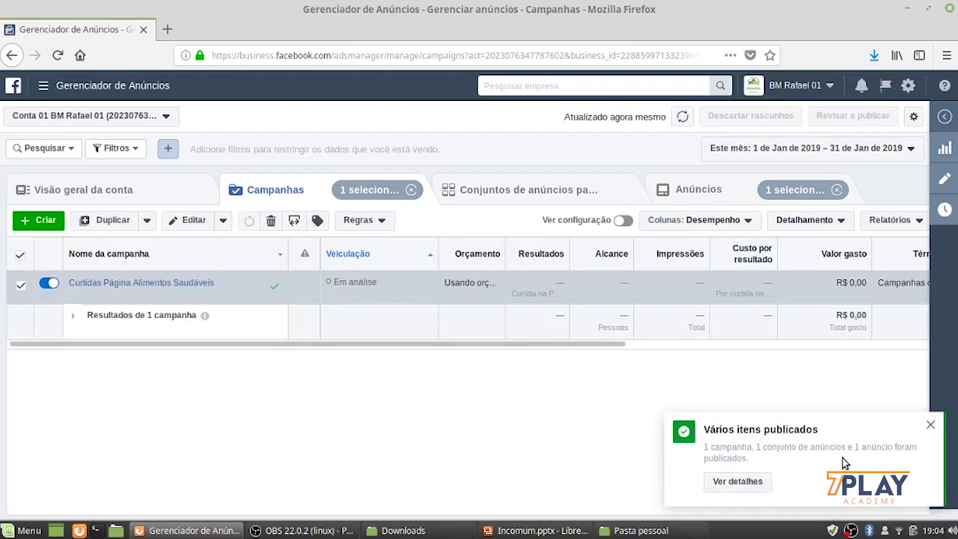
click(930, 425)
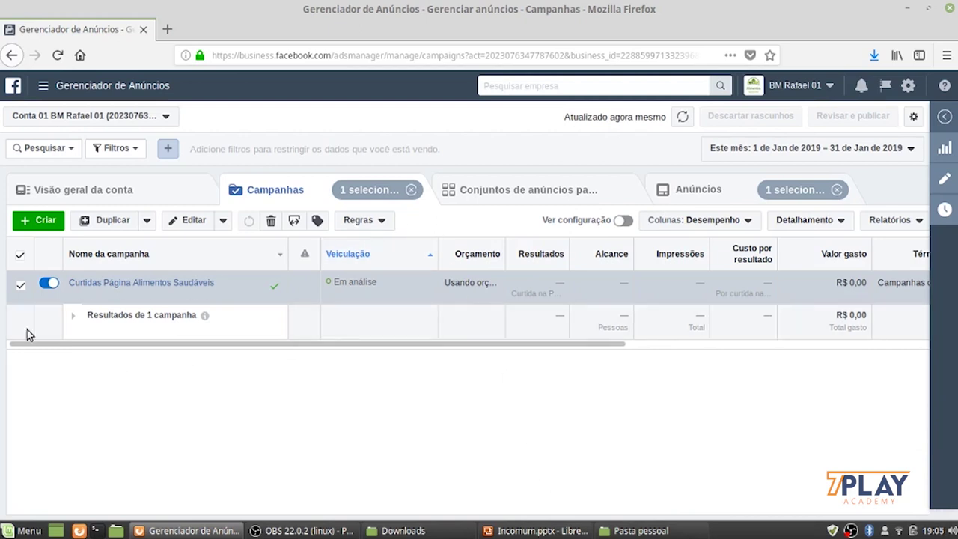
click(20, 285)
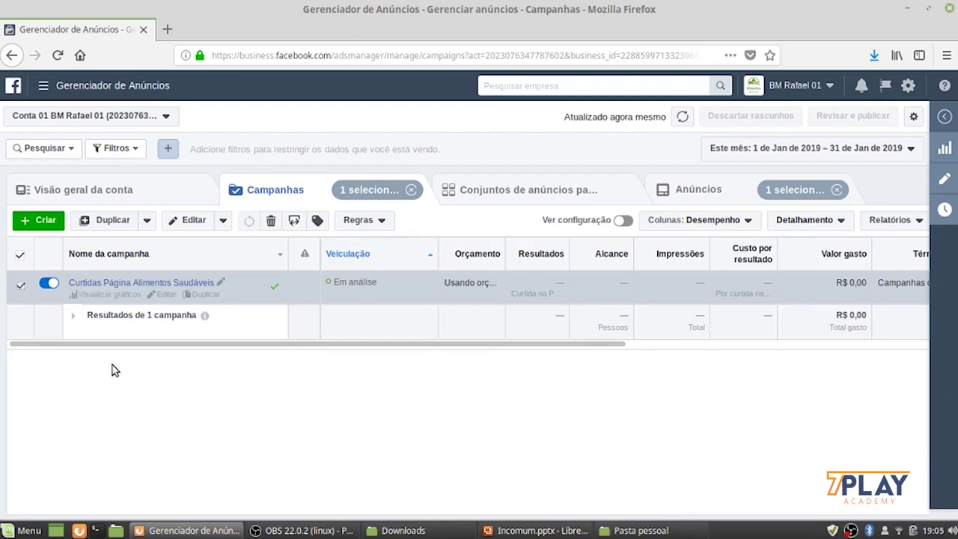